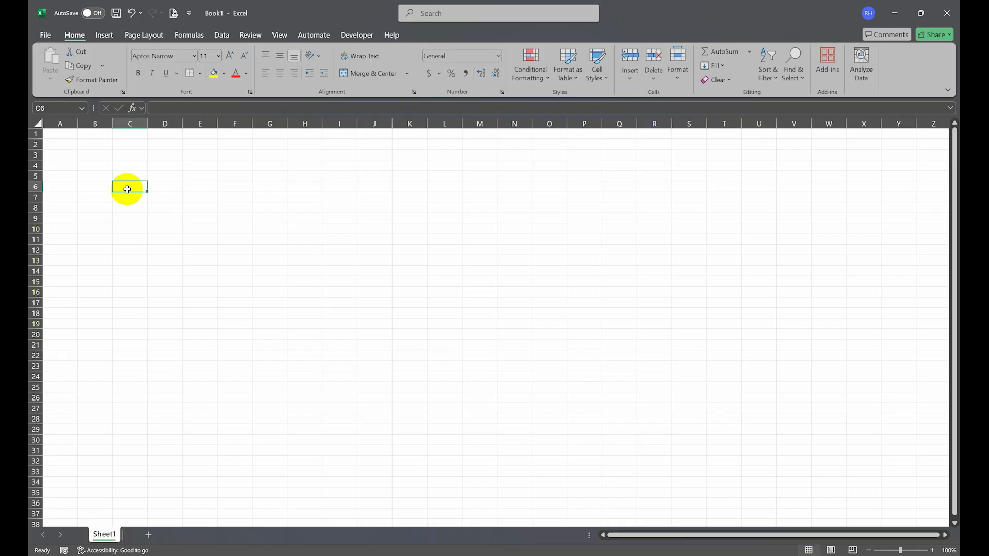
pyautogui.click(156, 190)
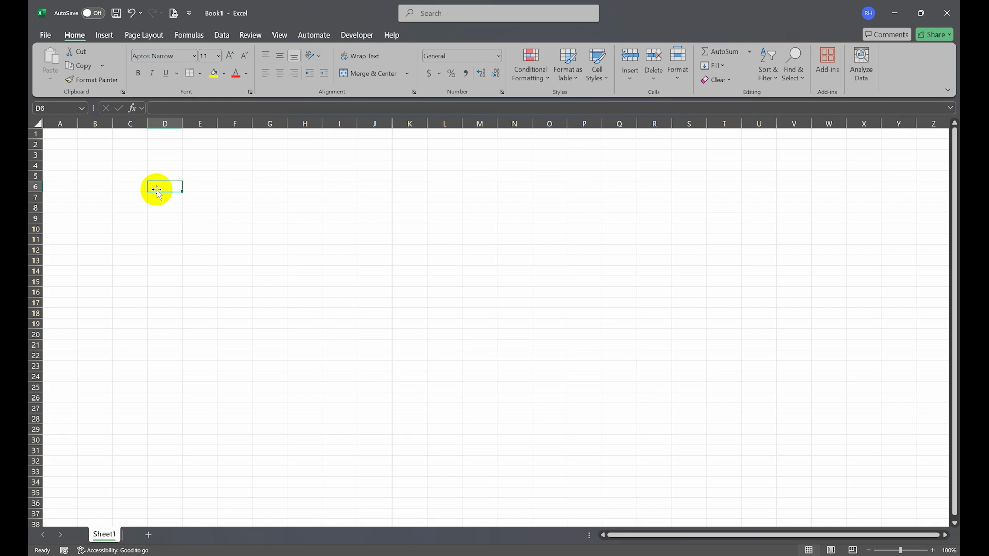
pyautogui.click(193, 186)
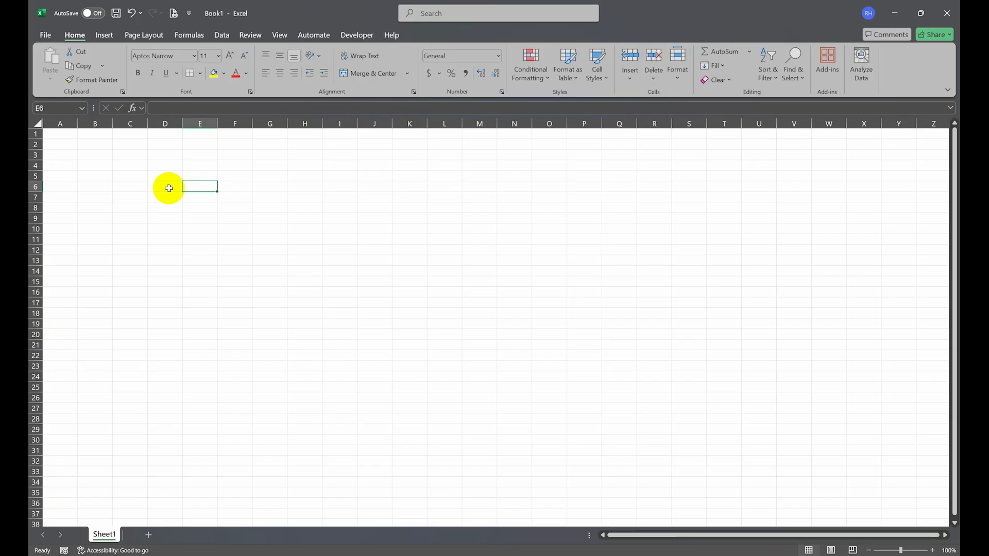
pyautogui.click(169, 188)
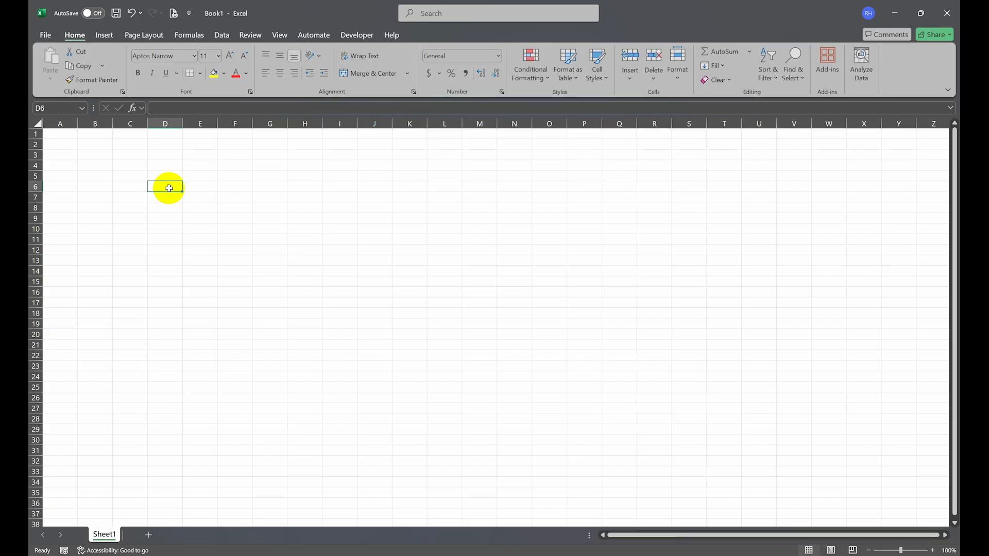
pyautogui.click(162, 174)
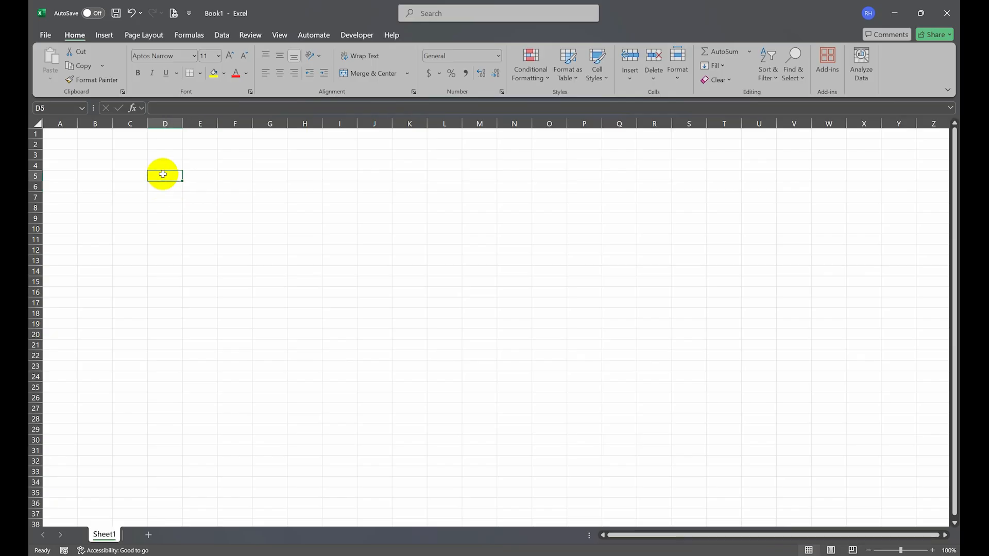
pyautogui.click(135, 176)
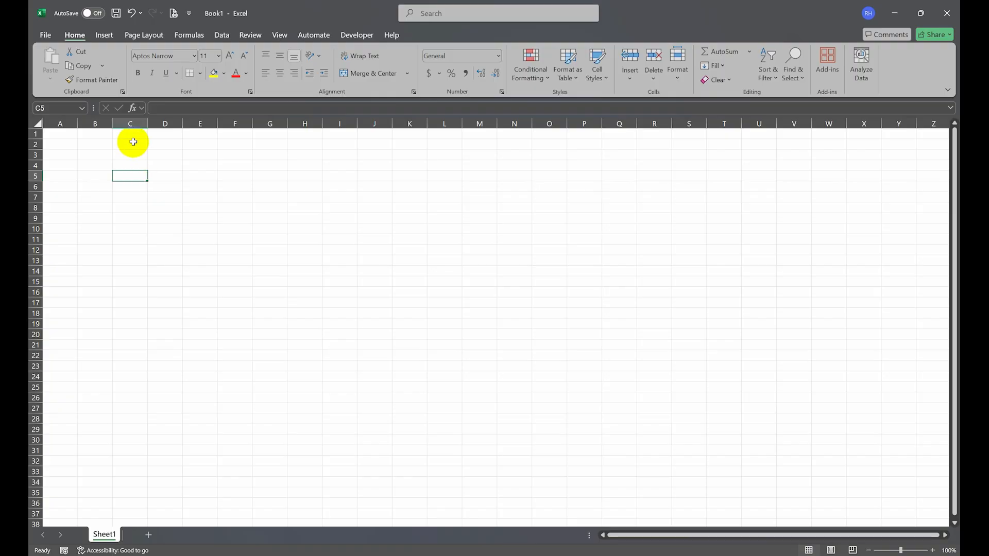
pyautogui.click(131, 124)
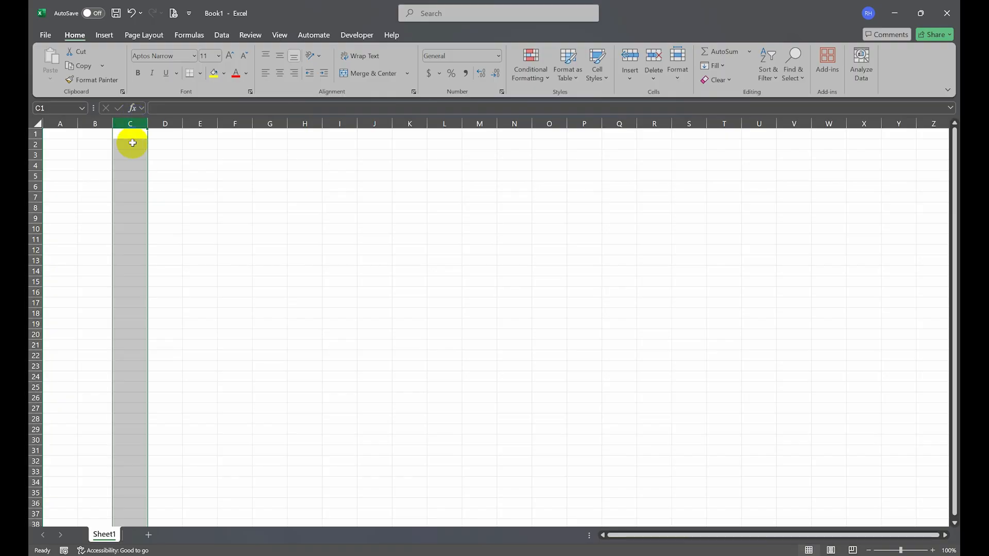
pyautogui.click(35, 165)
pyautogui.click(103, 196)
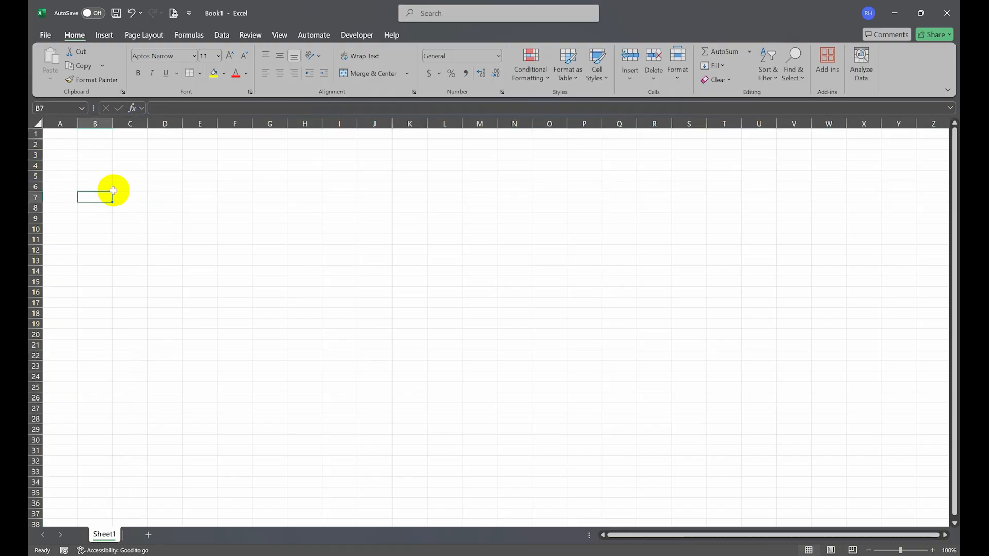
pyautogui.click(128, 185)
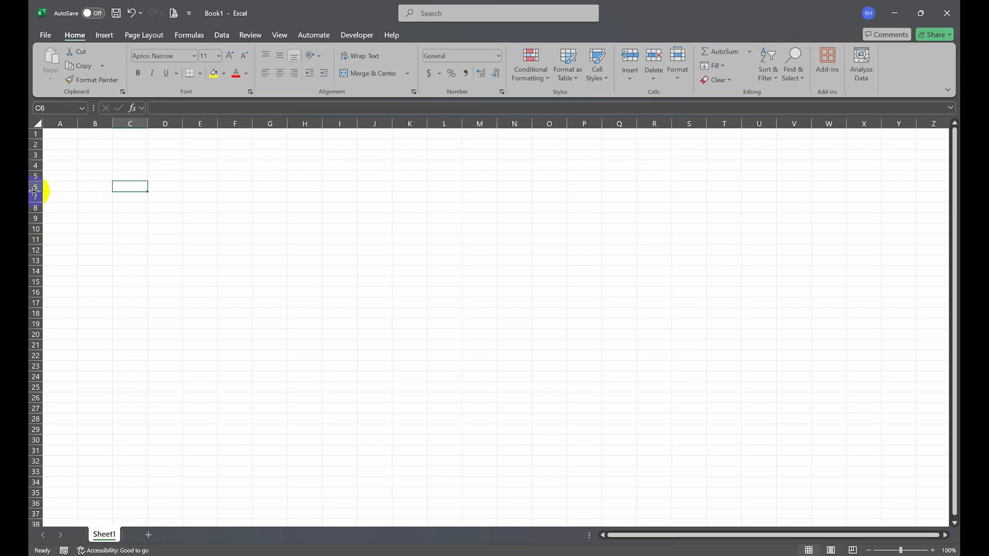
pyautogui.click(92, 164)
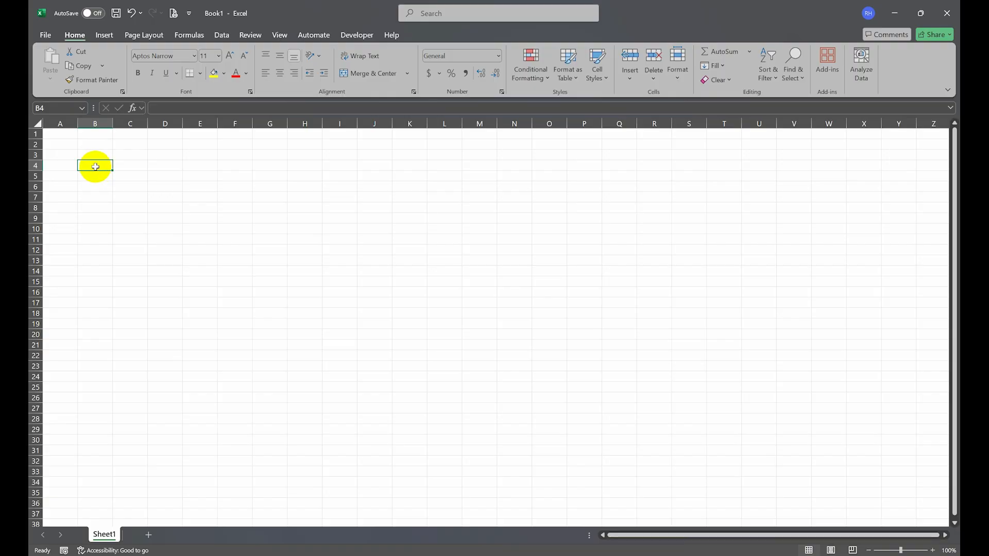
# Give cell C4 the defined name Double_Plan.
pyautogui.click(122, 165)
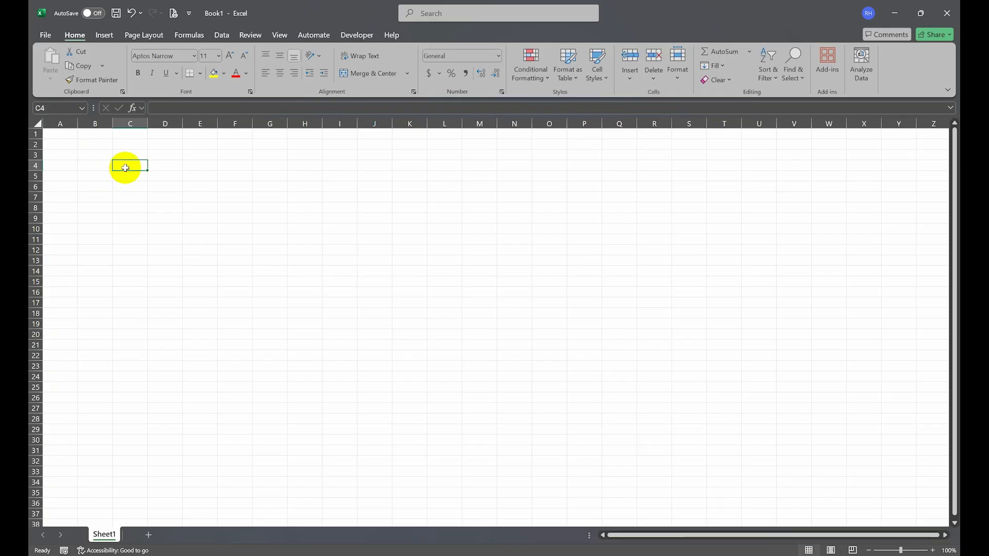
pyautogui.click(61, 108)
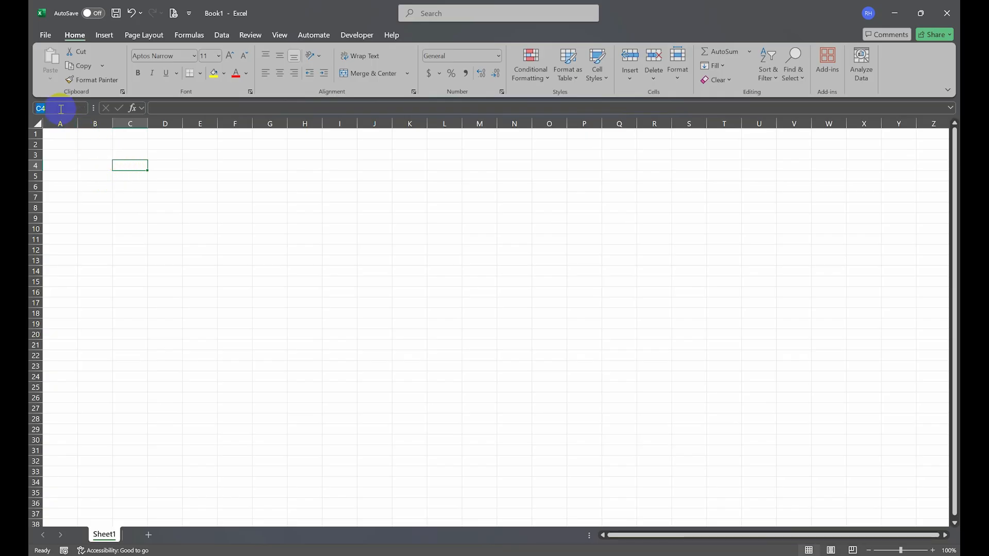
pyautogui.write('Double_Plan')
pyautogui.press('Return')
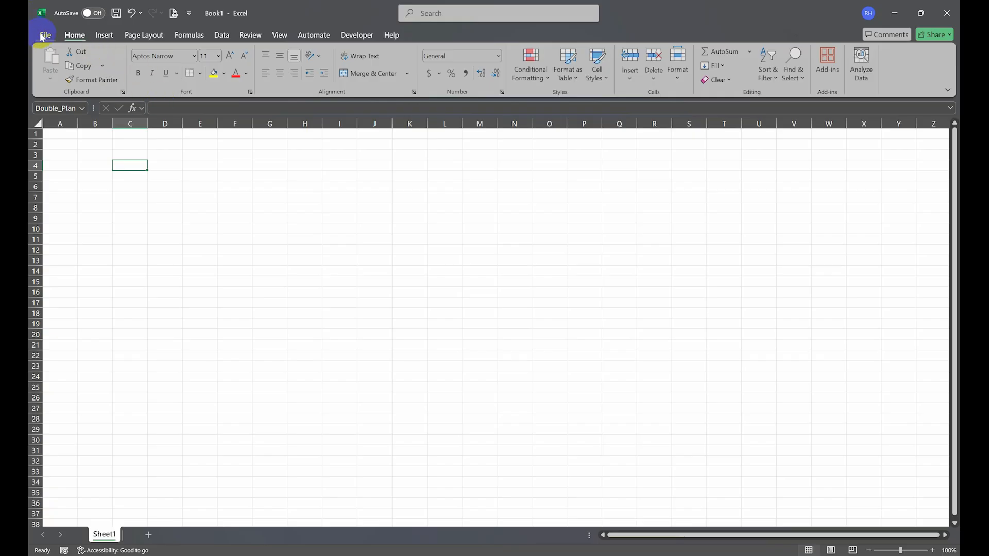
pyautogui.click(103, 35)
pyautogui.click(144, 35)
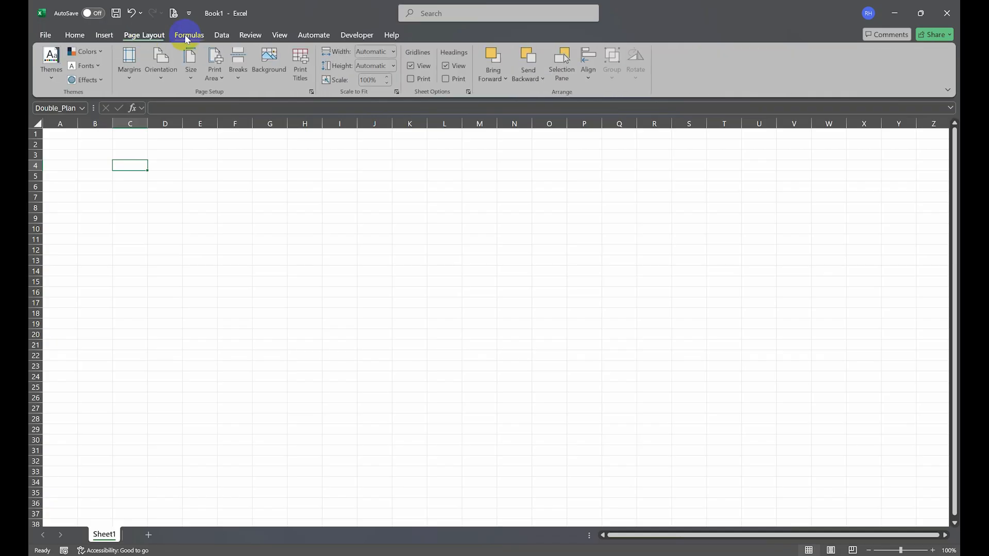
pyautogui.click(189, 37)
pyautogui.click(221, 35)
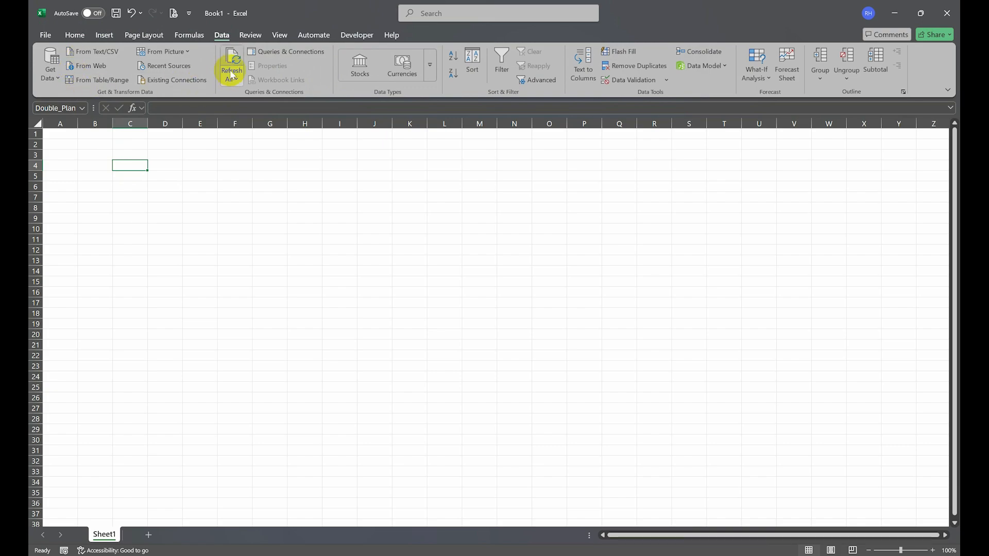
pyautogui.click(251, 35)
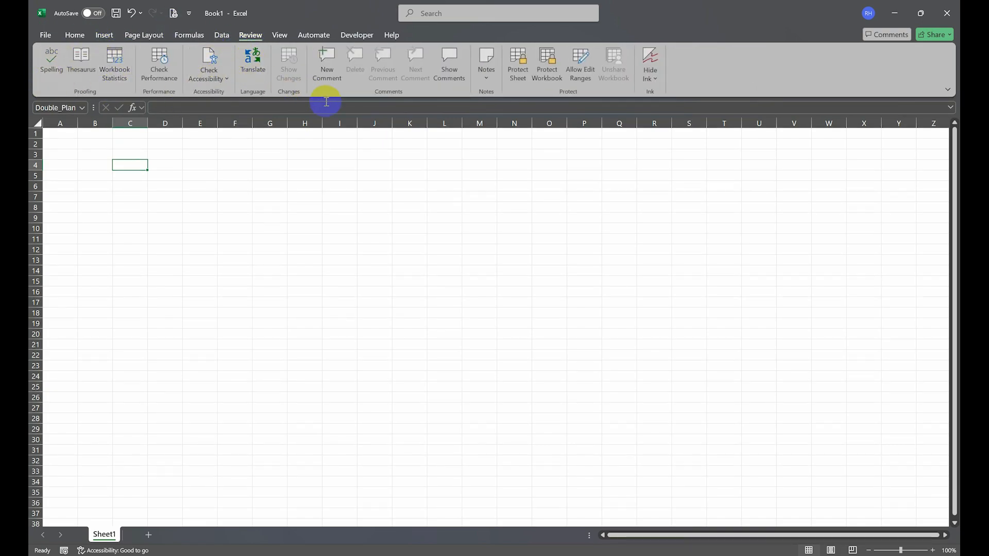
pyautogui.click(279, 35)
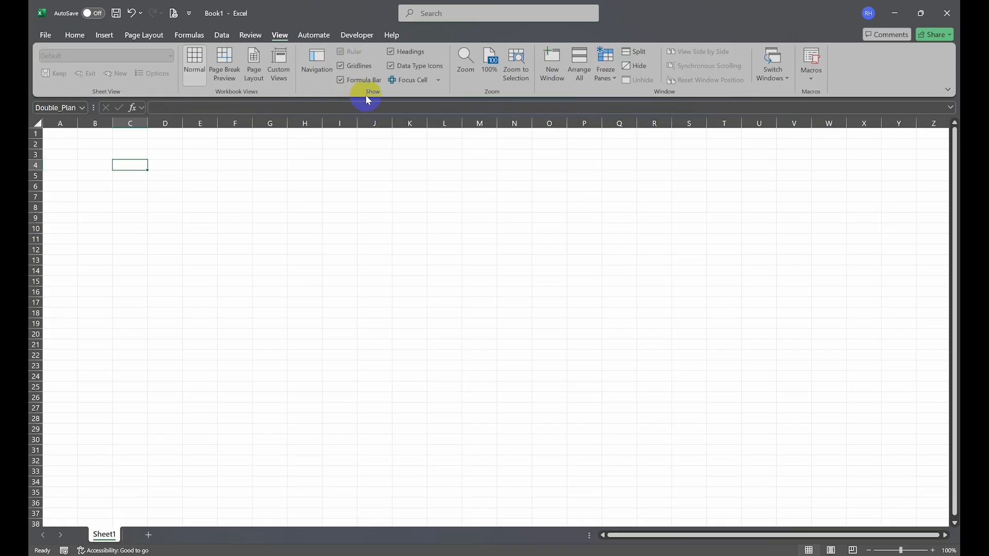
pyautogui.click(315, 38)
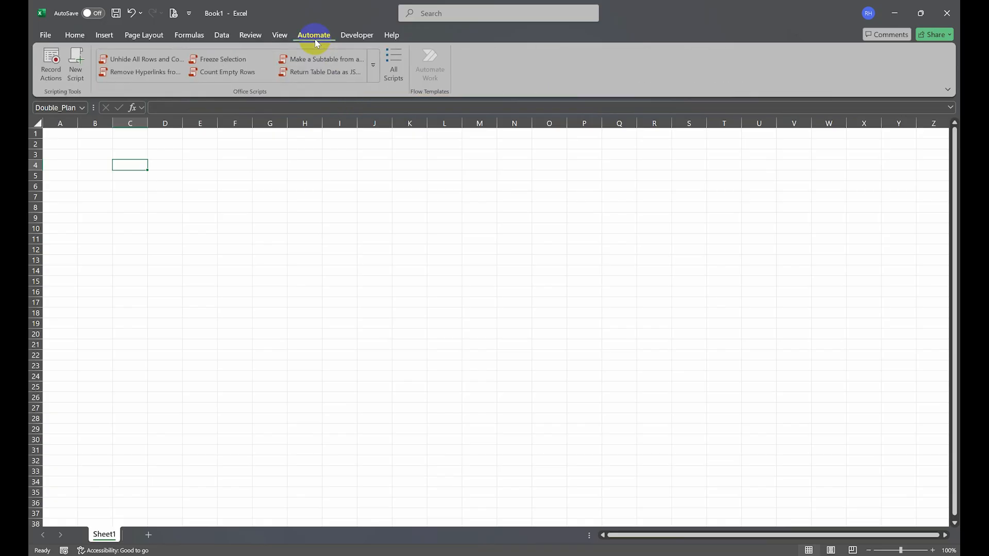
pyautogui.click(75, 37)
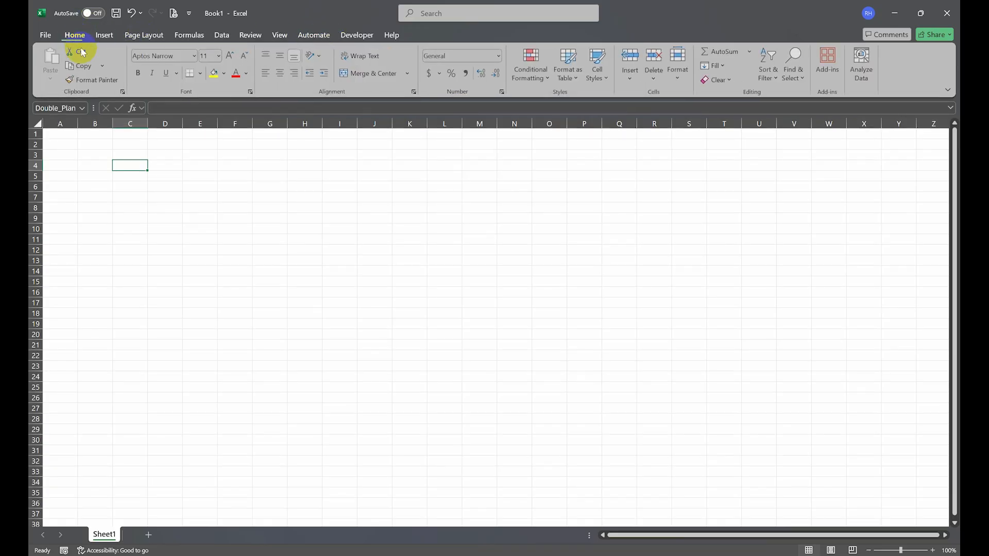
pyautogui.click(209, 186)
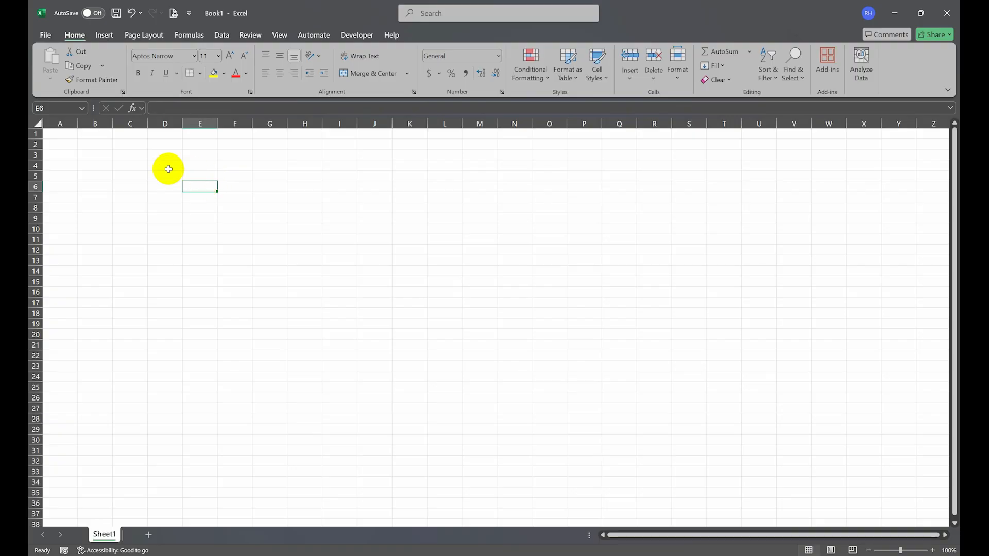
pyautogui.click(137, 163)
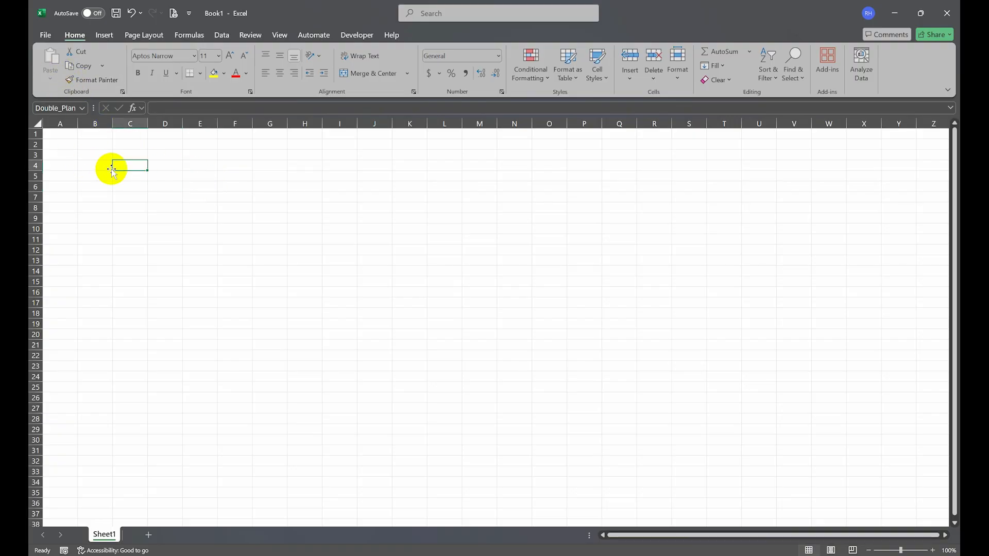
# Enter the text "Double Plan" in cell B4.
pyautogui.click(85, 165)
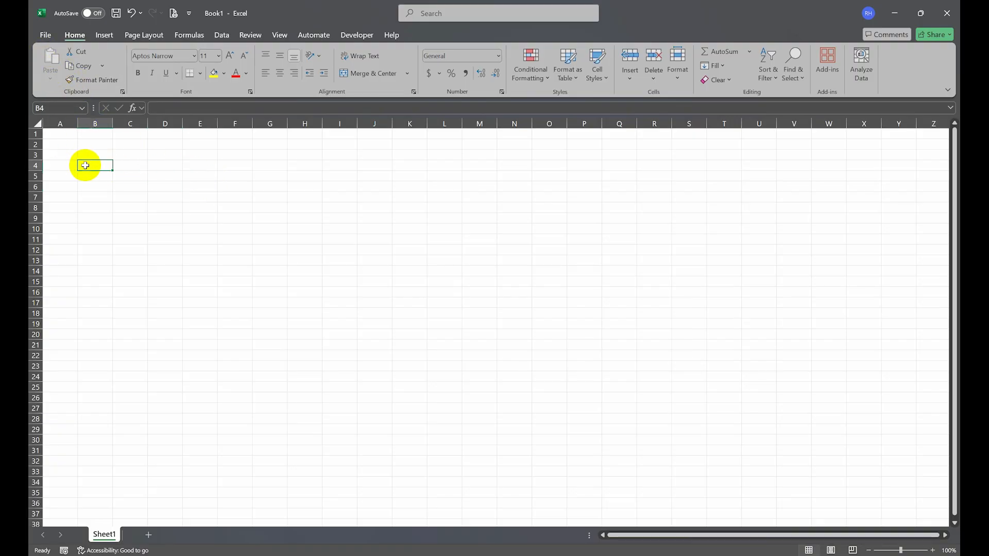
pyautogui.click(46, 35)
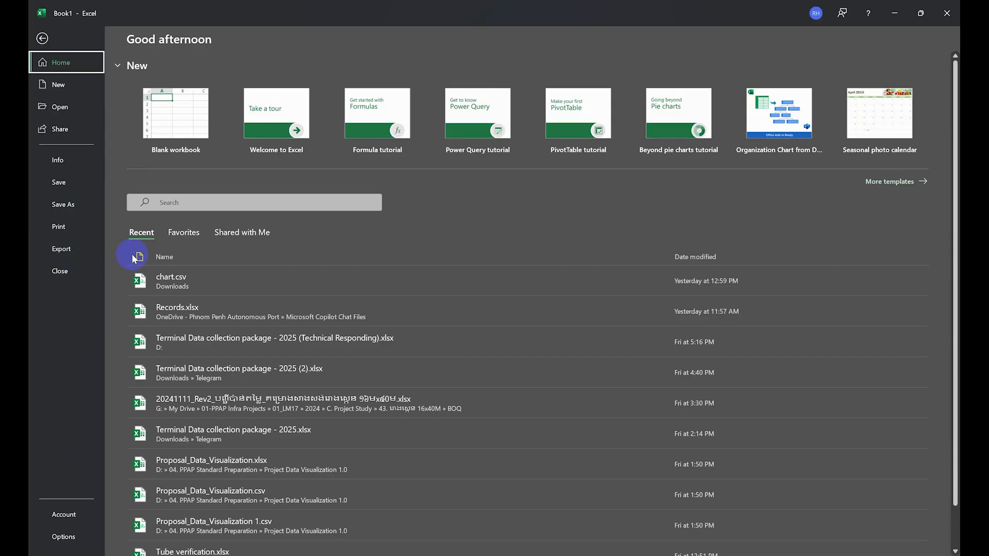
pyautogui.click(42, 38)
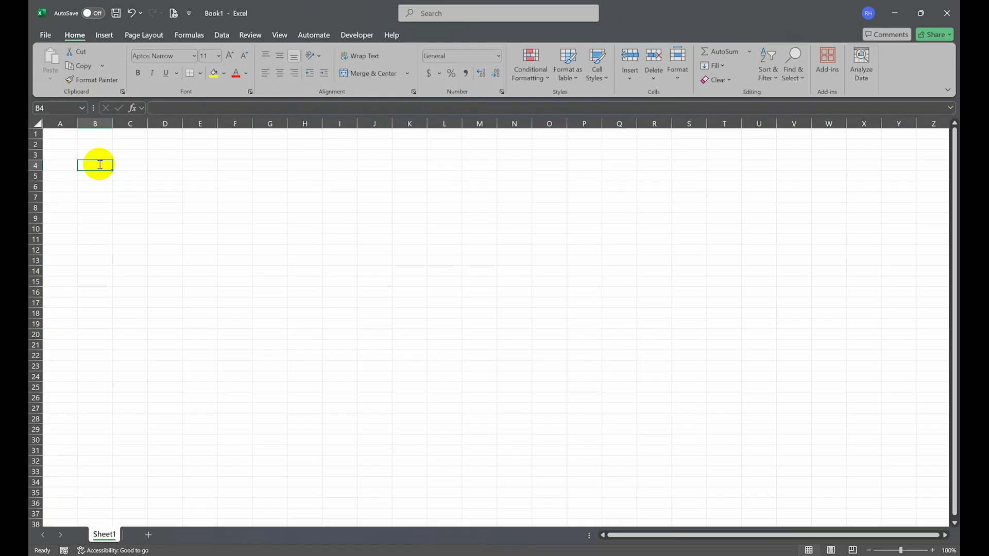
pyautogui.write('Double')
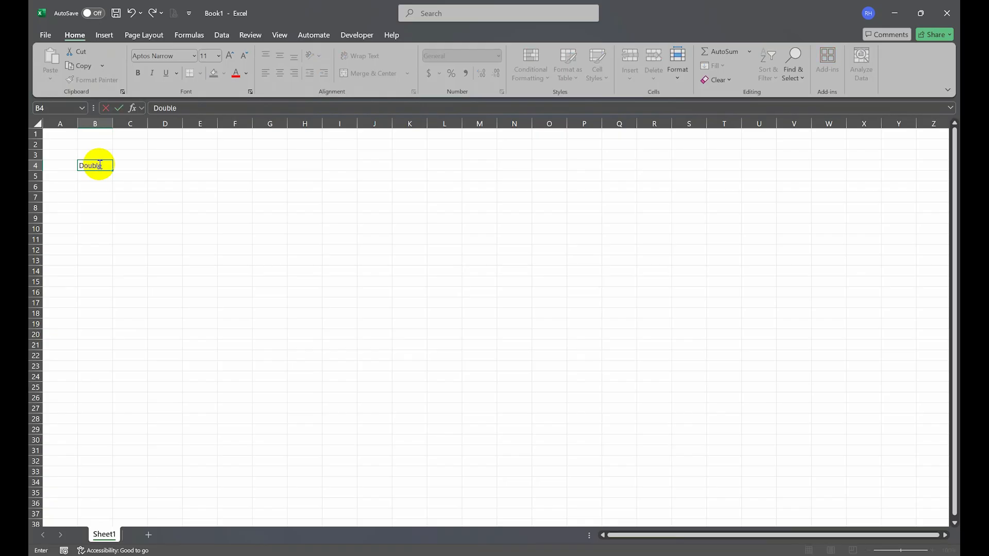
pyautogui.write(' Plan')
pyautogui.press('Return')
# Copy the text from cell B4 into cell B5.
pyautogui.click(99, 164)
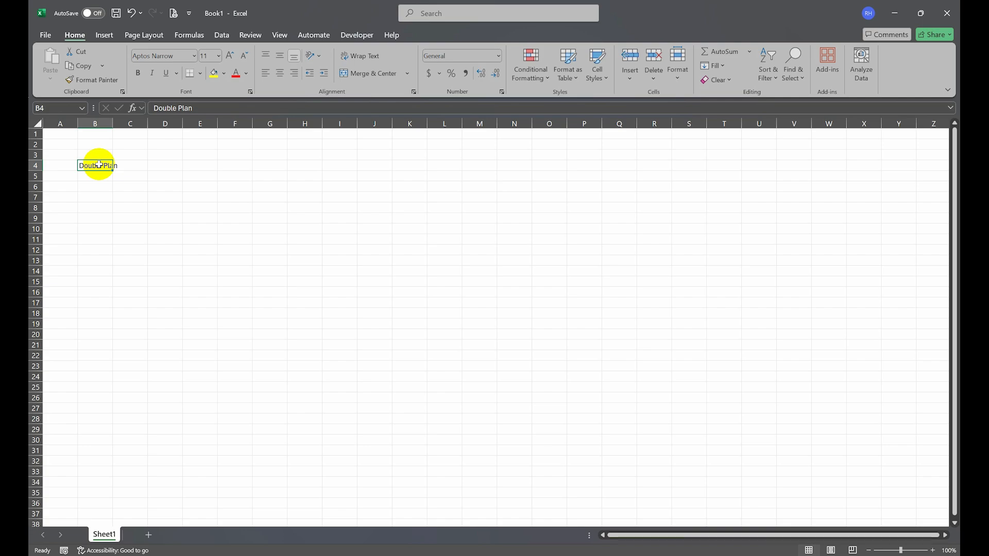
pyautogui.click(77, 66)
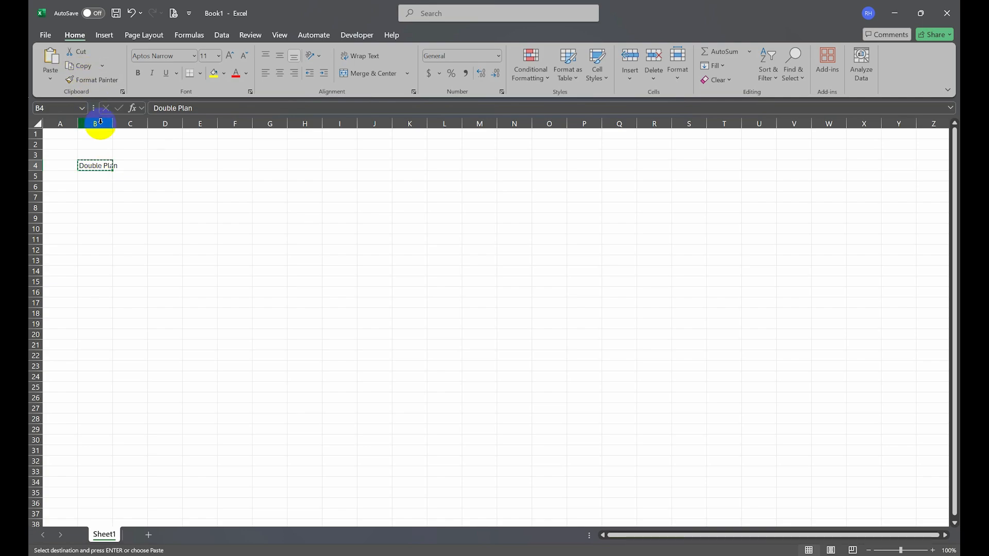
pyautogui.click(94, 177)
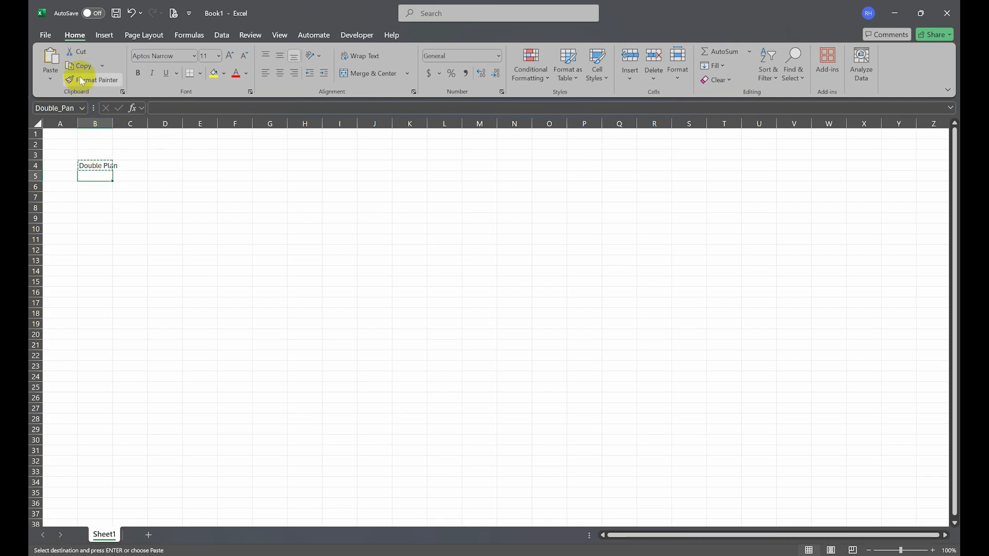
pyautogui.click(49, 57)
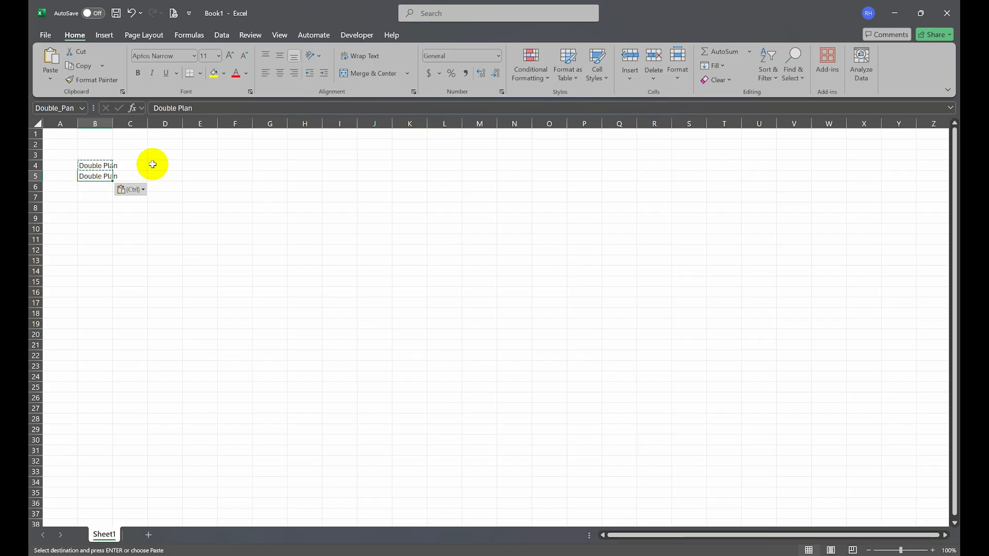
# Move the copied text from cell B5 to cell B6 by cutting and pasting it.
pyautogui.click(84, 65)
pyautogui.click(95, 185)
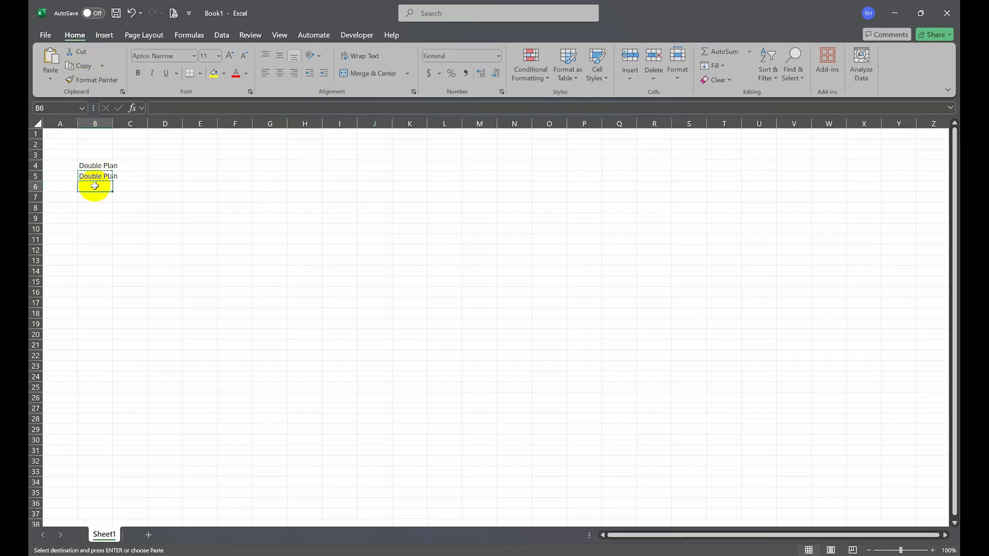
pyautogui.click(47, 58)
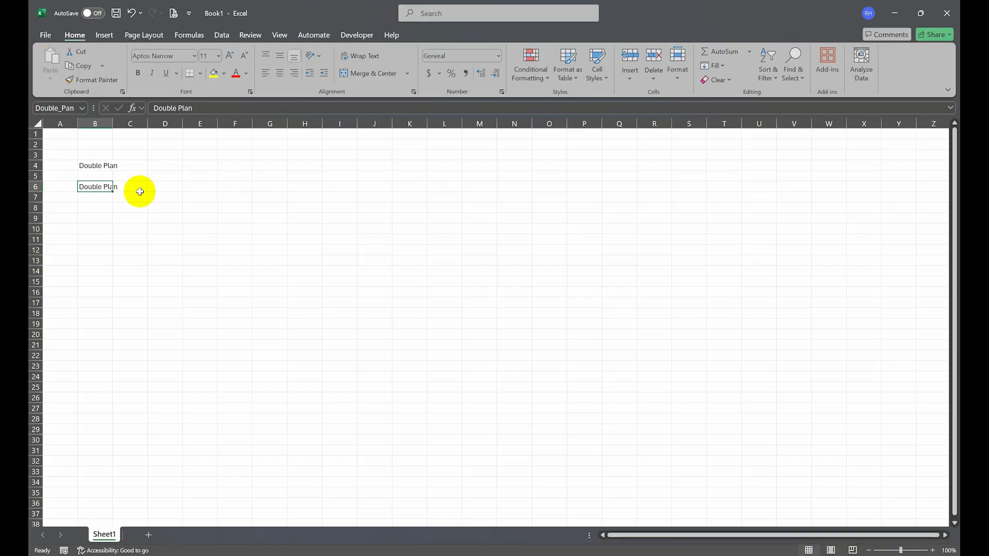
# Auto-fit column B to its contents and colour the text in cell B4 red.
pyautogui.doubleClick(113, 118)
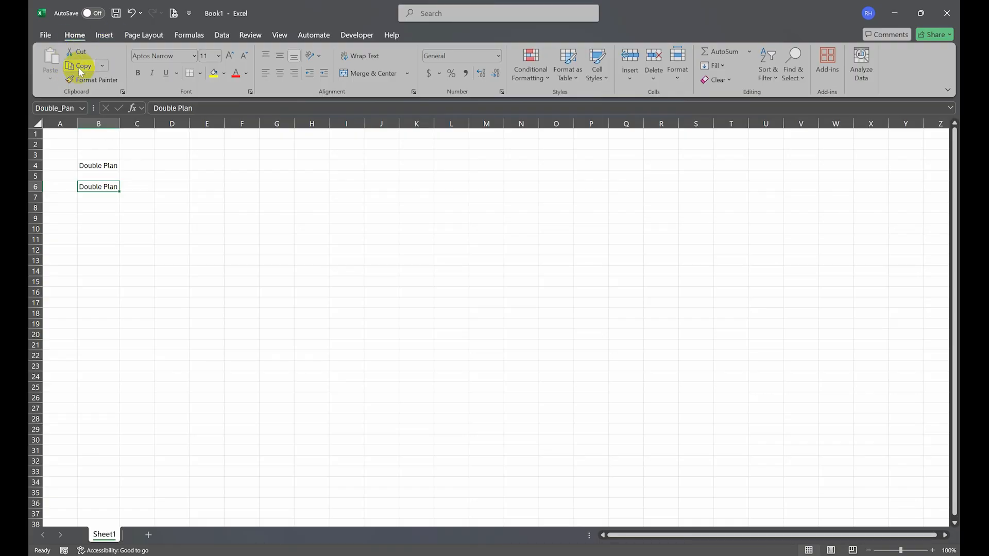
pyautogui.click(106, 166)
pyautogui.click(235, 74)
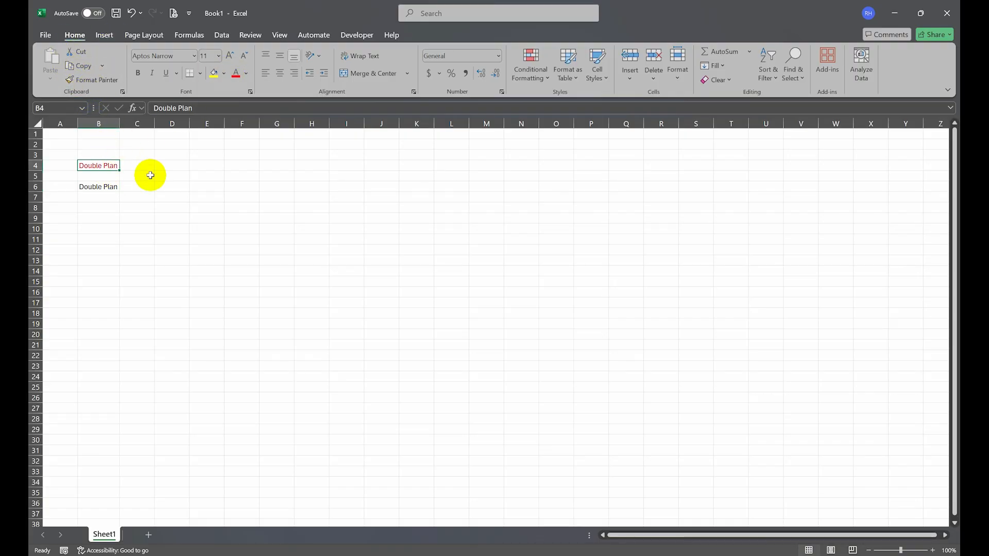
pyautogui.click(147, 166)
# Apply the formatting of cell B4 to cell B6 with Format Painter and widen column B slightly.
pyautogui.click(101, 164)
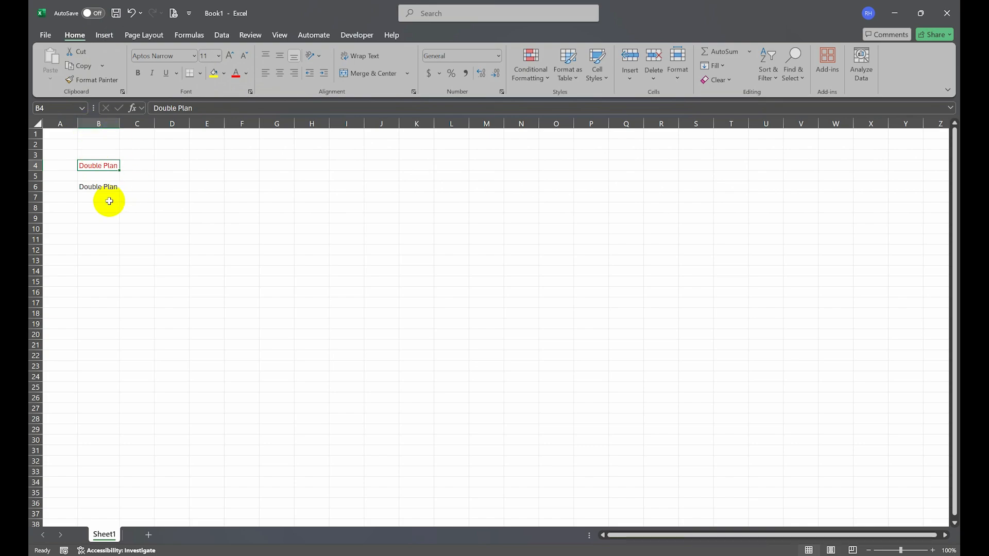
pyautogui.click(95, 81)
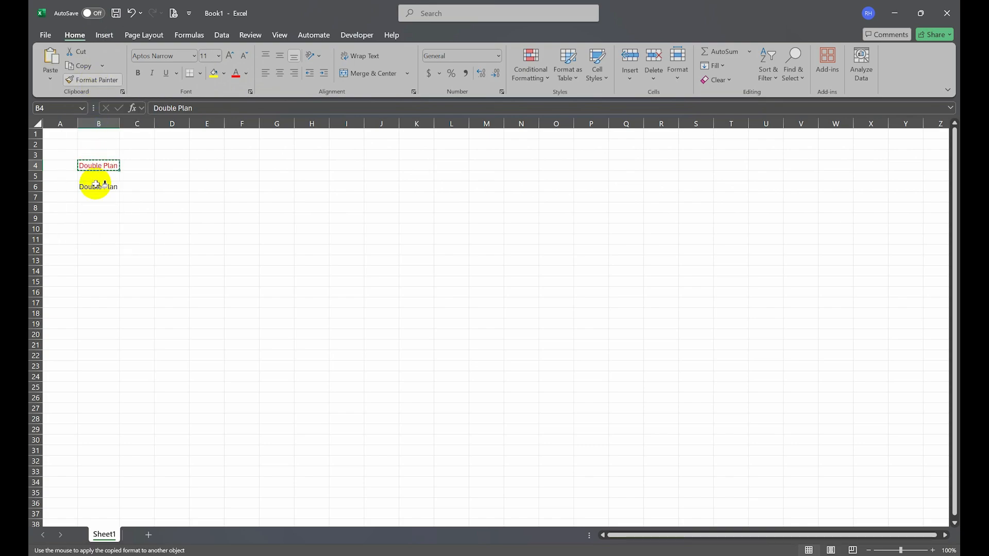
pyautogui.click(95, 186)
pyautogui.click(175, 185)
pyautogui.moveTo(120, 123); pyautogui.dragTo(128, 124)
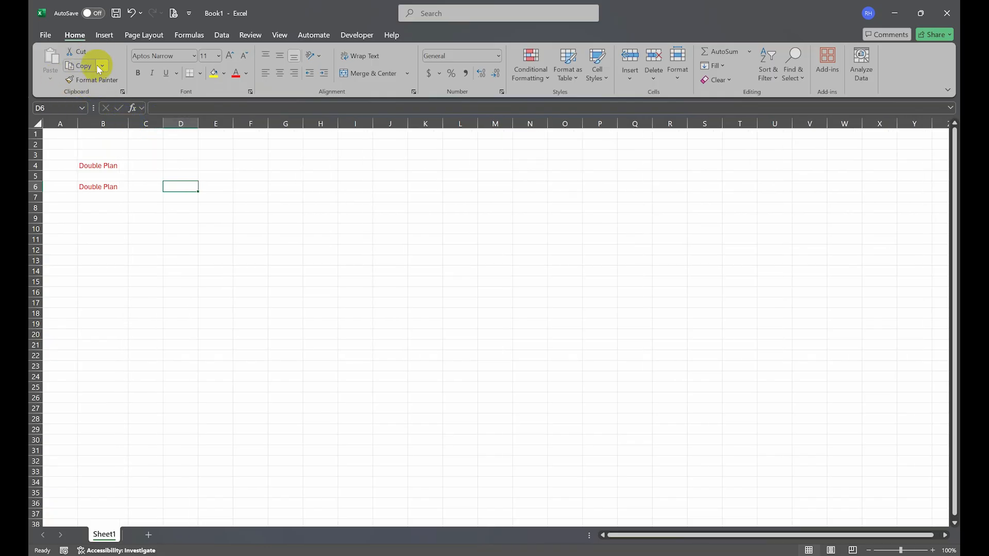
# Change the font of the text in cell B4 to ADLaM Display.
pyautogui.click(114, 166)
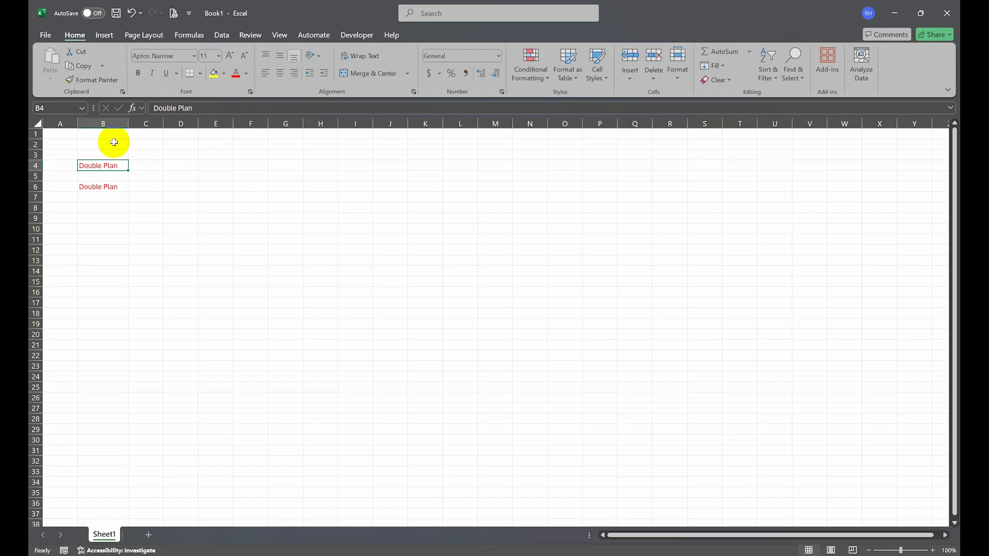
pyautogui.click(196, 57)
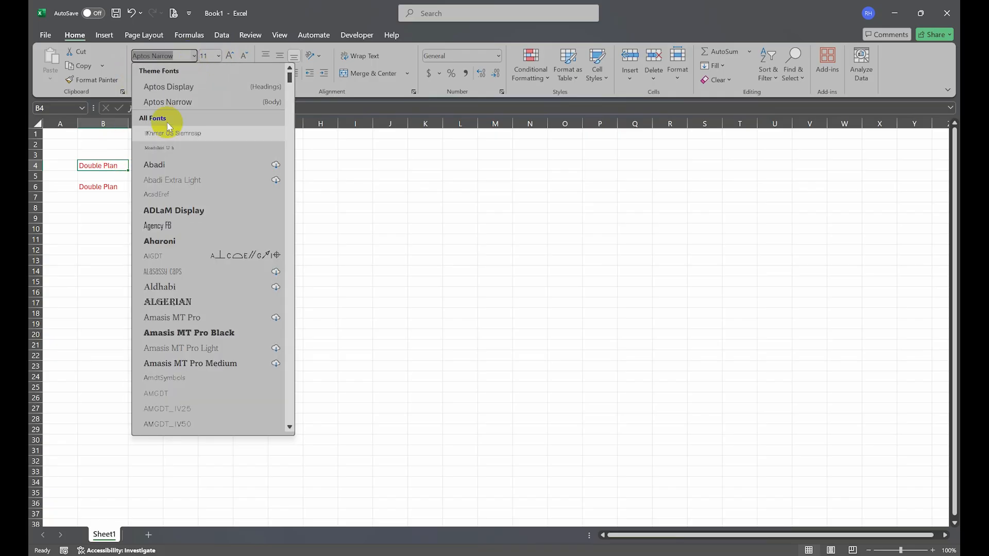
pyautogui.click(175, 195)
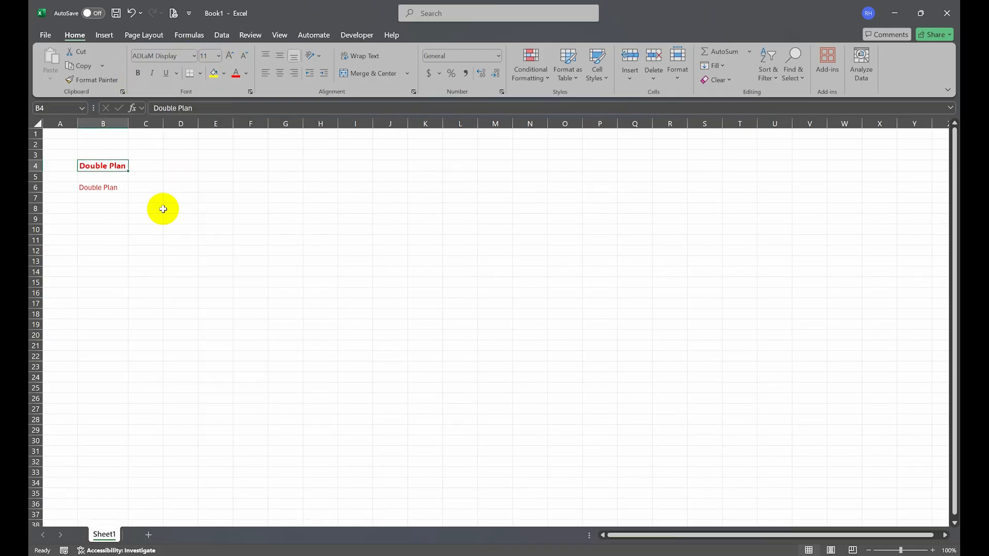
pyautogui.click(195, 57)
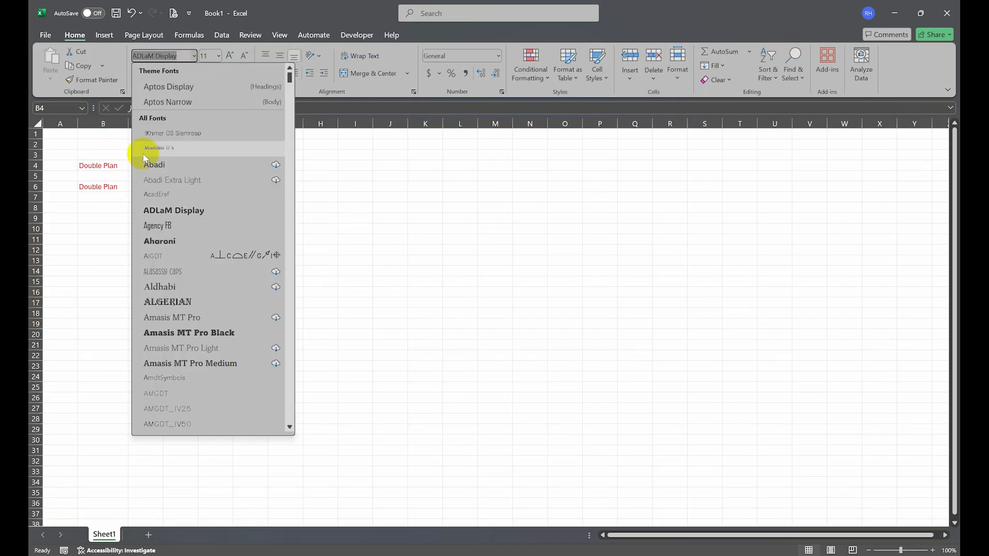
pyautogui.click(96, 225)
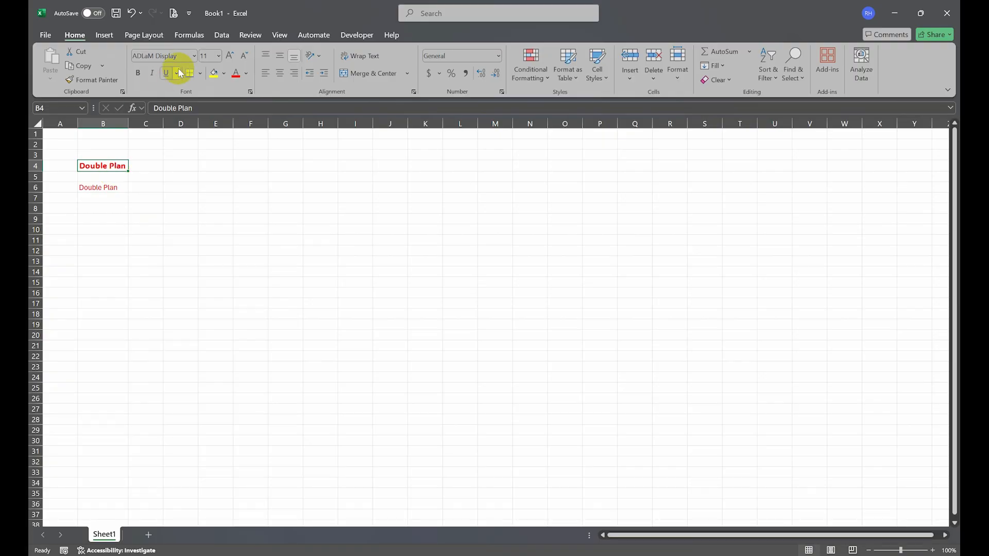
# Set the font size of cell B4 to 10, trying a decrease to 8 and an increase back to 10.
pyautogui.click(218, 56)
pyautogui.click(212, 96)
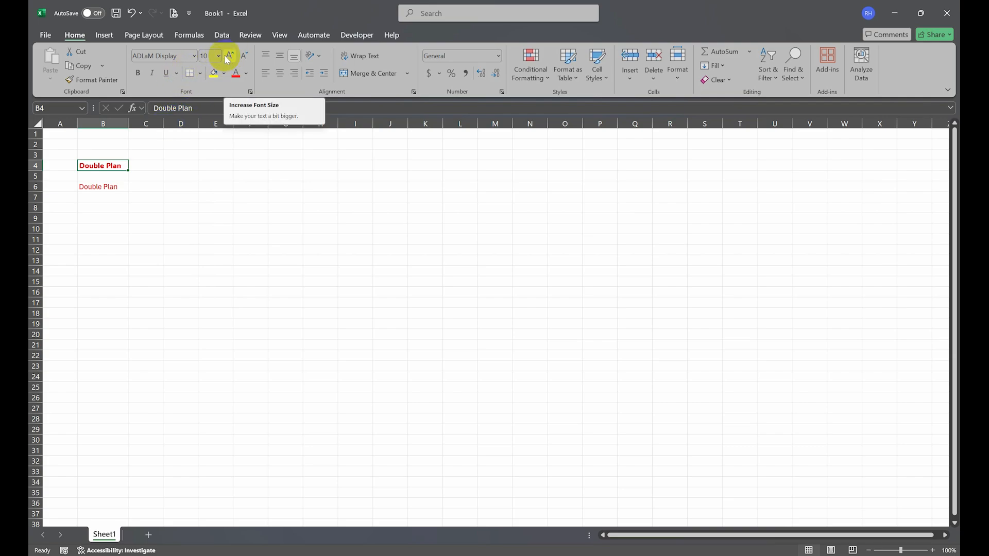
pyautogui.click(219, 55)
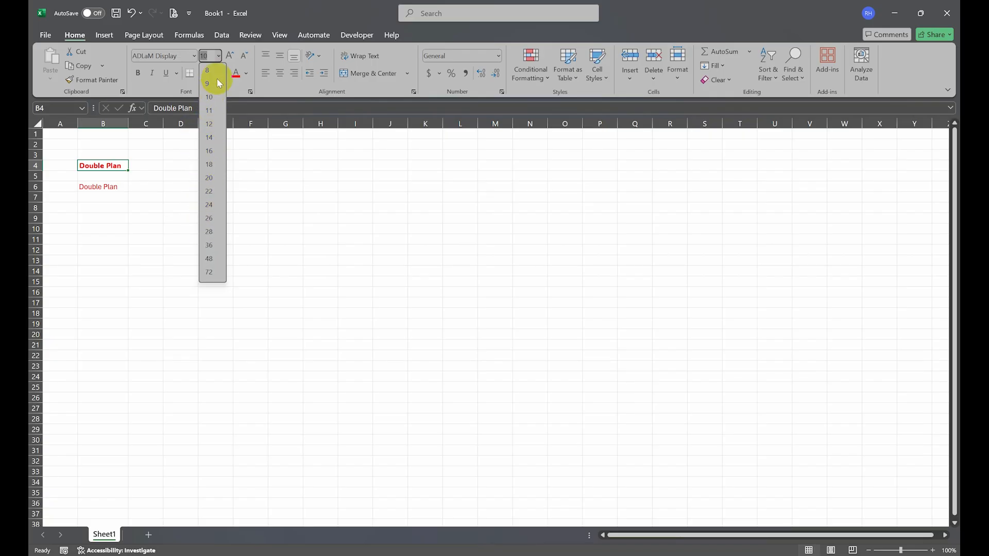
pyautogui.click(244, 58)
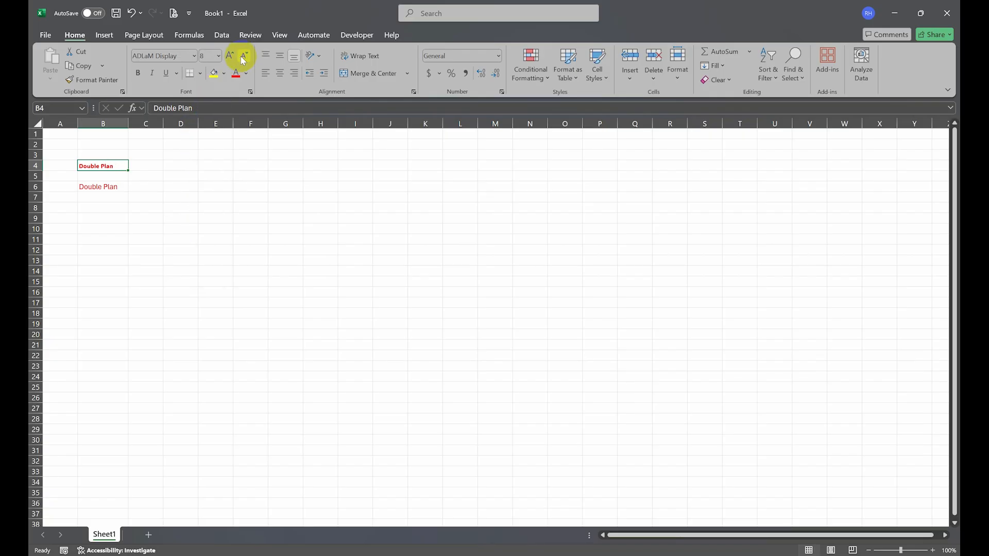
pyautogui.click(231, 56)
pyautogui.click(231, 55)
# Make the text in cell B4 bold and try italic and underline on it, leaving both off.
pyautogui.click(139, 73)
pyautogui.click(139, 73)
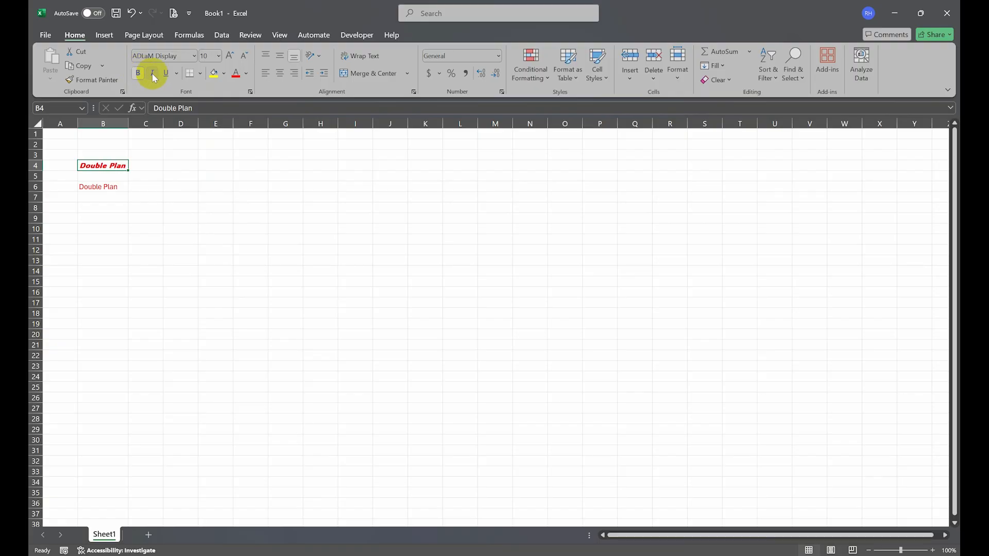
pyautogui.click(152, 73)
pyautogui.click(167, 72)
pyautogui.click(167, 73)
pyautogui.click(199, 73)
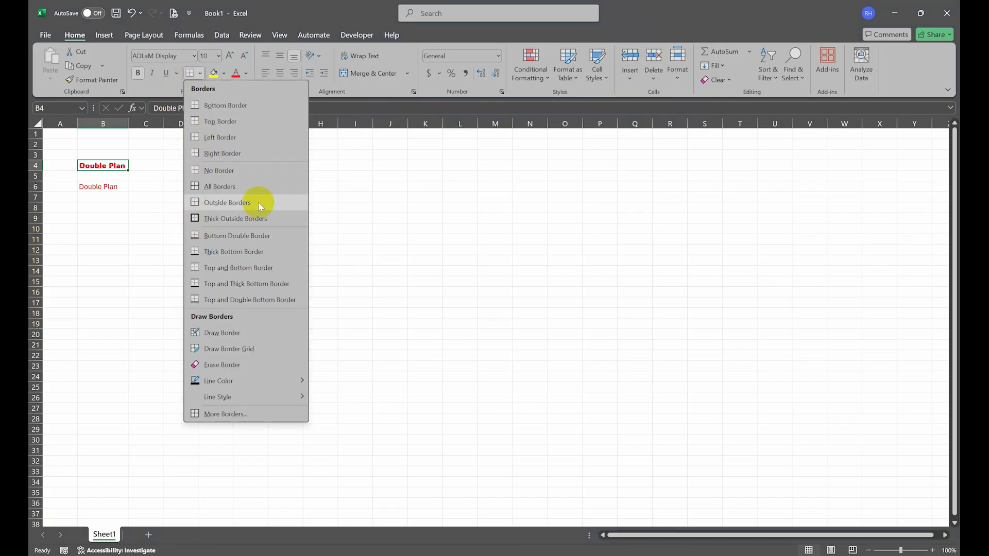
pyautogui.click(331, 180)
pyautogui.click(224, 73)
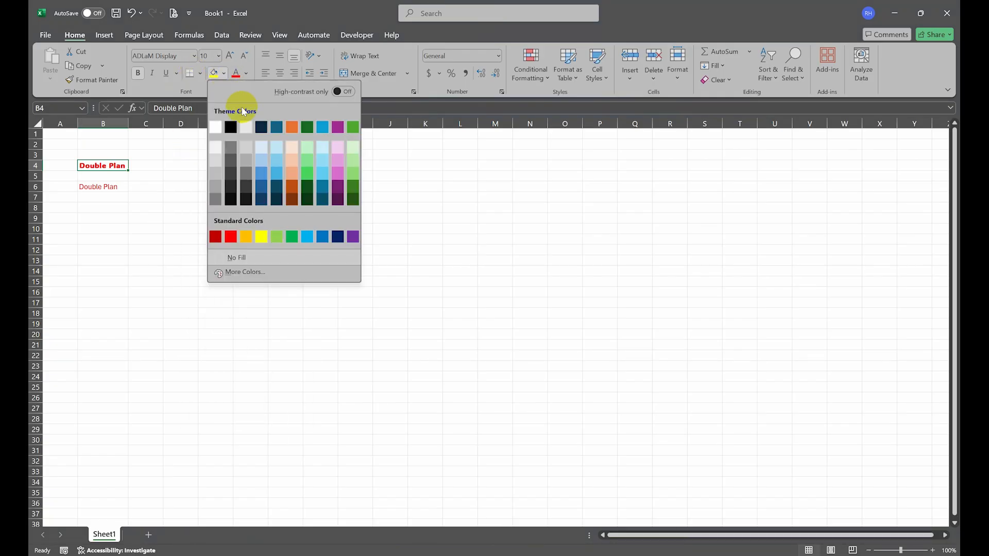
# Colour the text in cell B4 with the standard dark blue and widen column B.
pyautogui.click(246, 74)
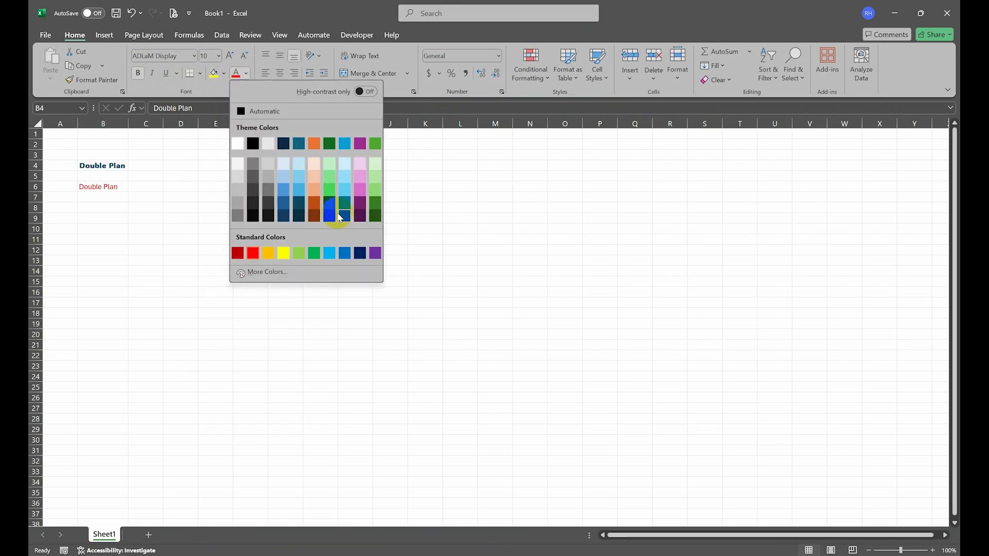
pyautogui.click(359, 253)
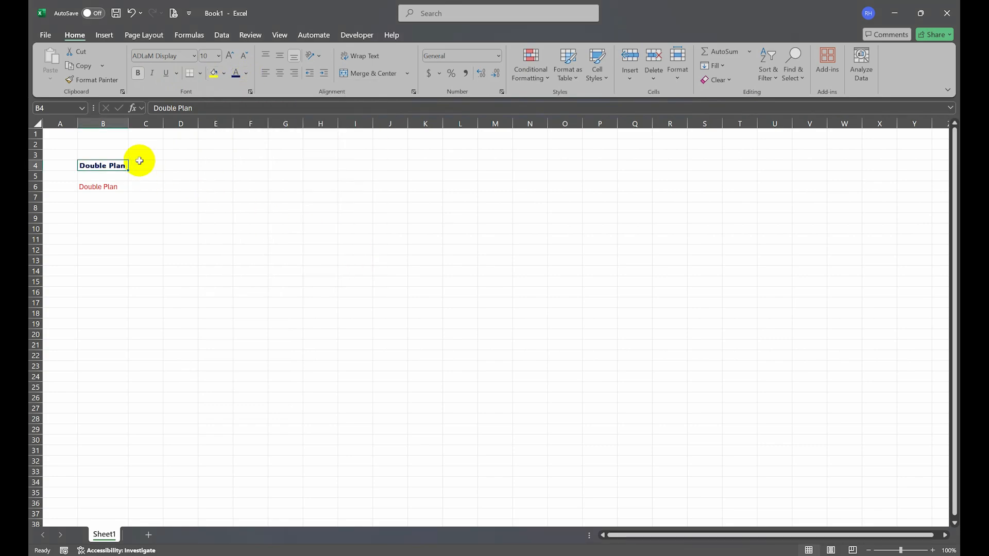
pyautogui.moveTo(129, 123); pyautogui.dragTo(151, 123)
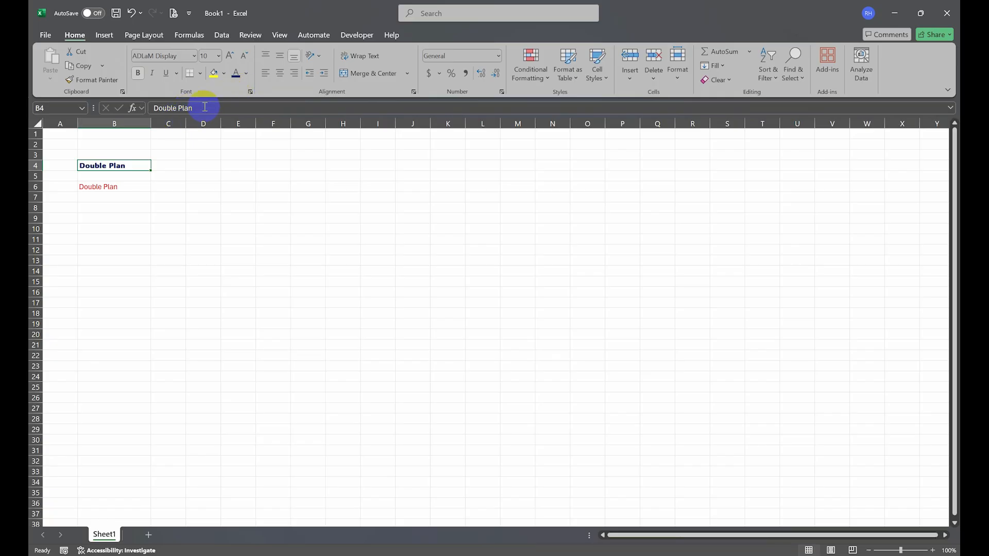
# Rotate the text in cell B4 diagonally upward using the Format Cells orientation setting.
pyautogui.click(249, 93)
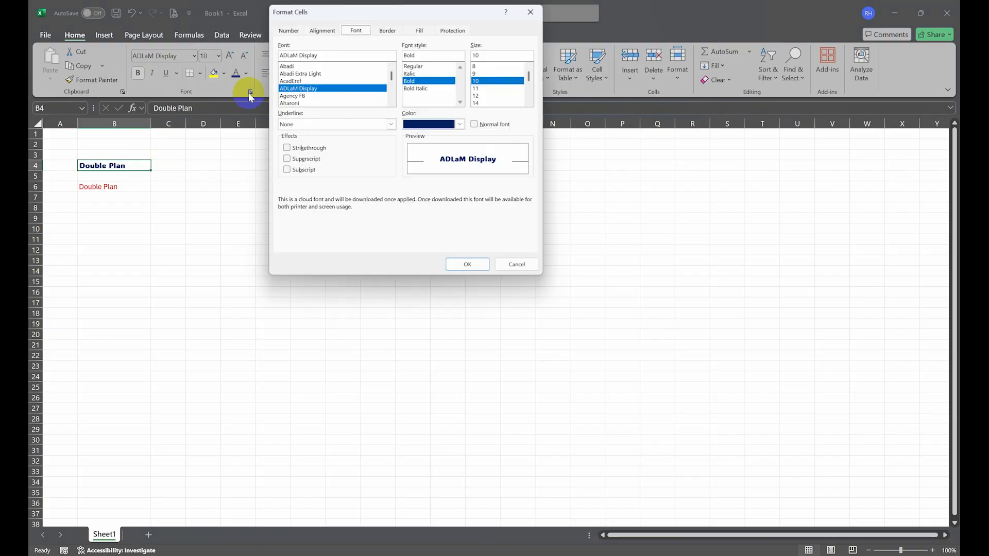
pyautogui.moveTo(316, 11); pyautogui.dragTo(353, 97)
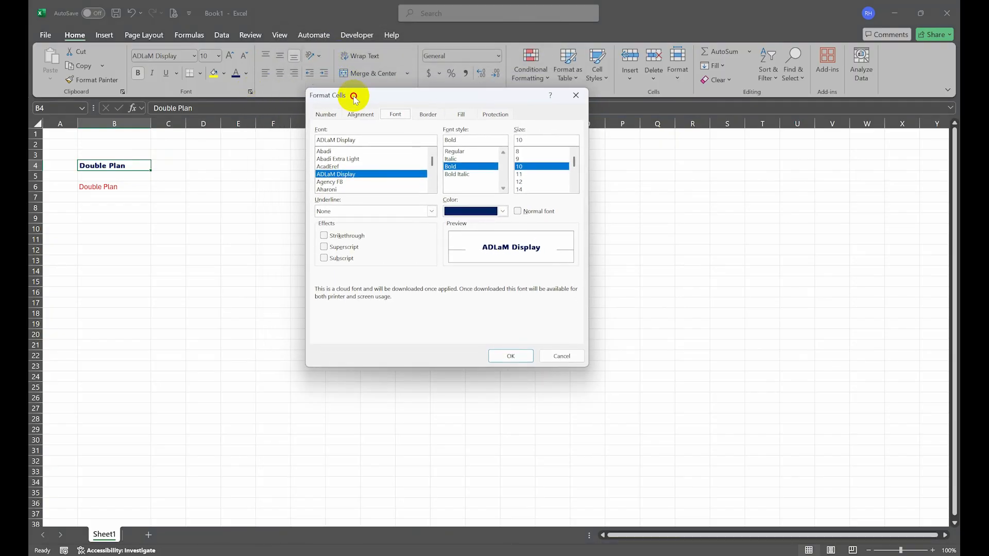
pyautogui.click(327, 115)
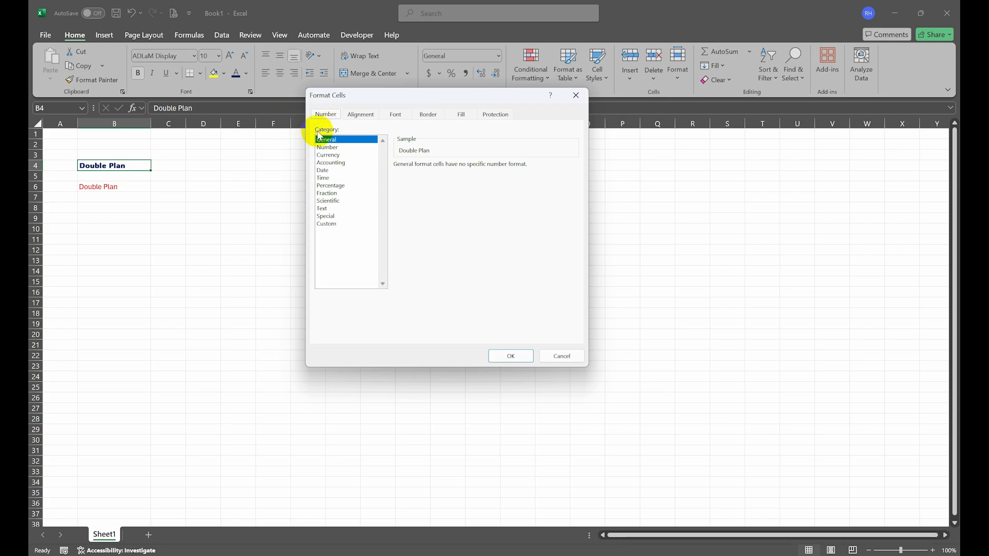
pyautogui.click(358, 115)
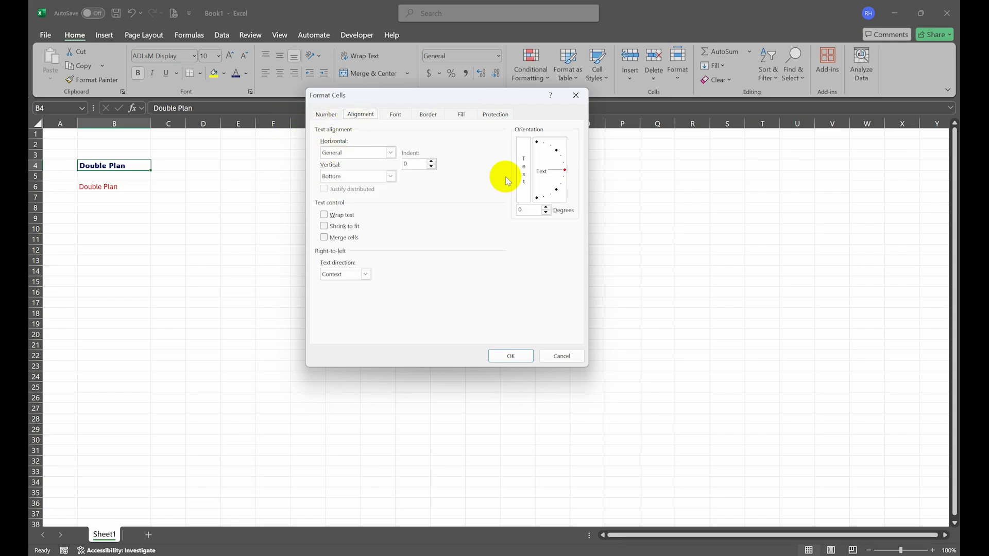
pyautogui.click(556, 149)
pyautogui.click(525, 355)
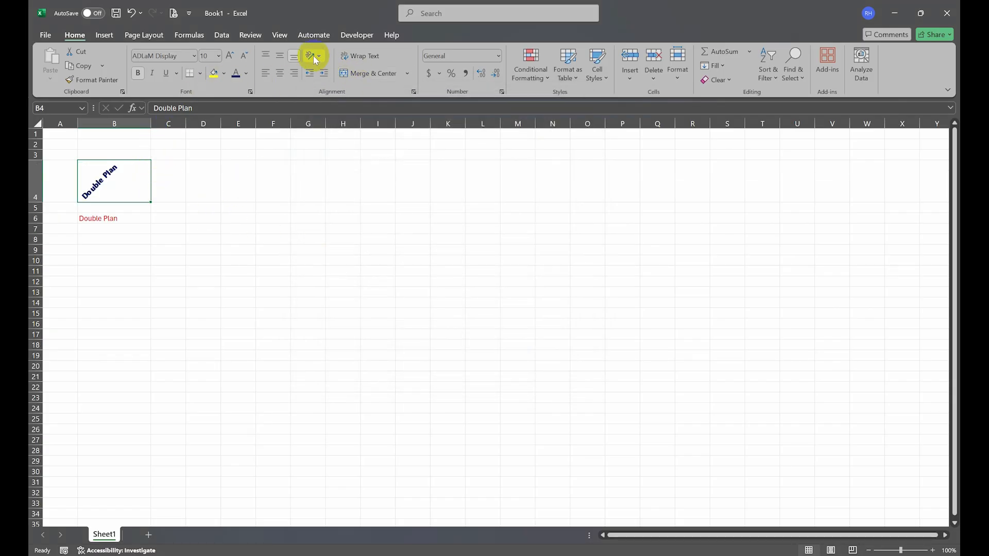
# Return the text orientation of cell B4 to 0 degrees in Format Cells, reviewing the font, border, fill, protection and number settings before applying.
pyautogui.click(250, 91)
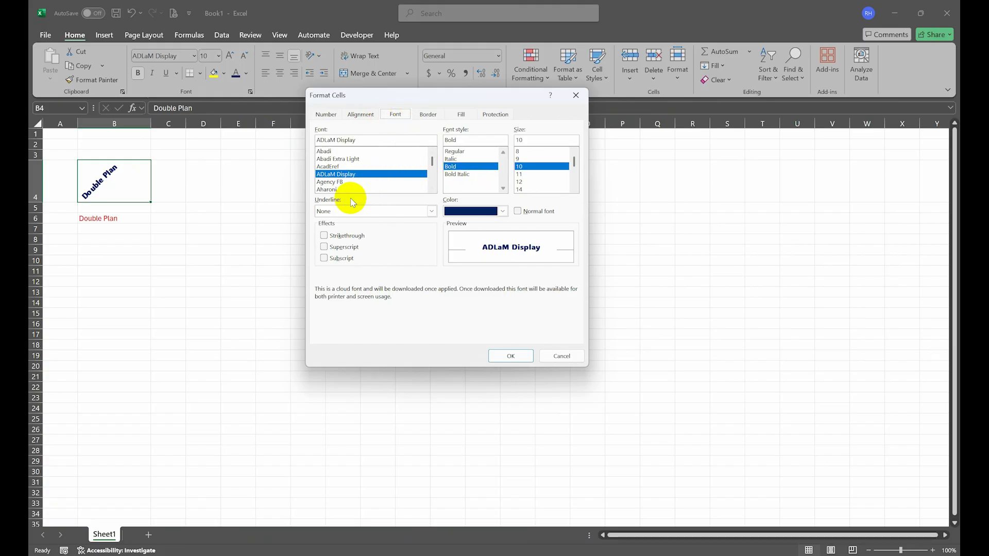
pyautogui.click(363, 121)
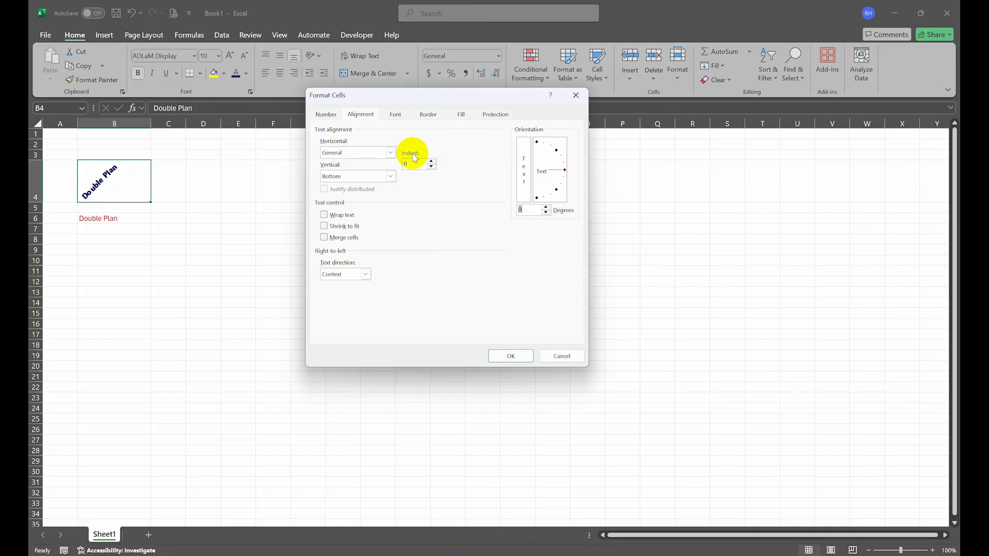
pyautogui.click(394, 115)
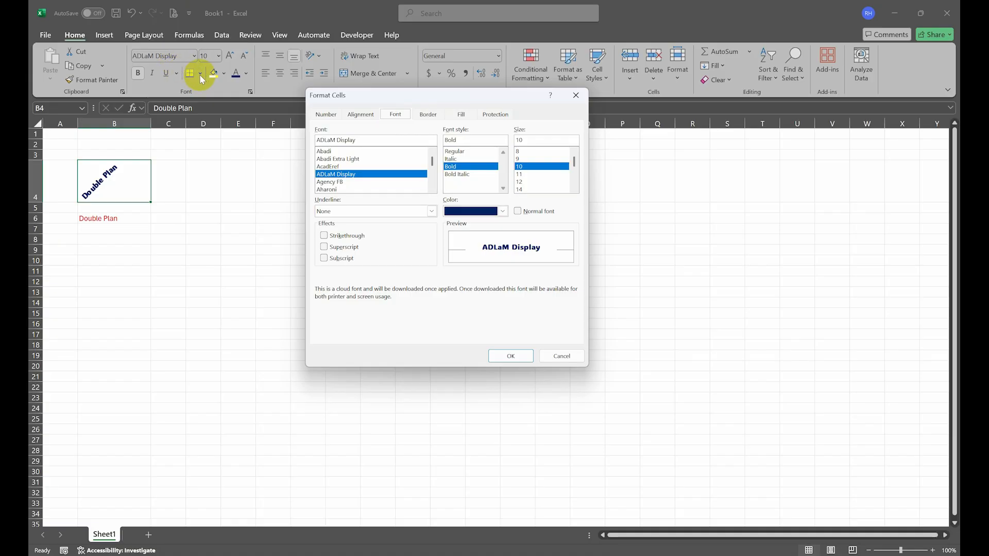
pyautogui.click(427, 113)
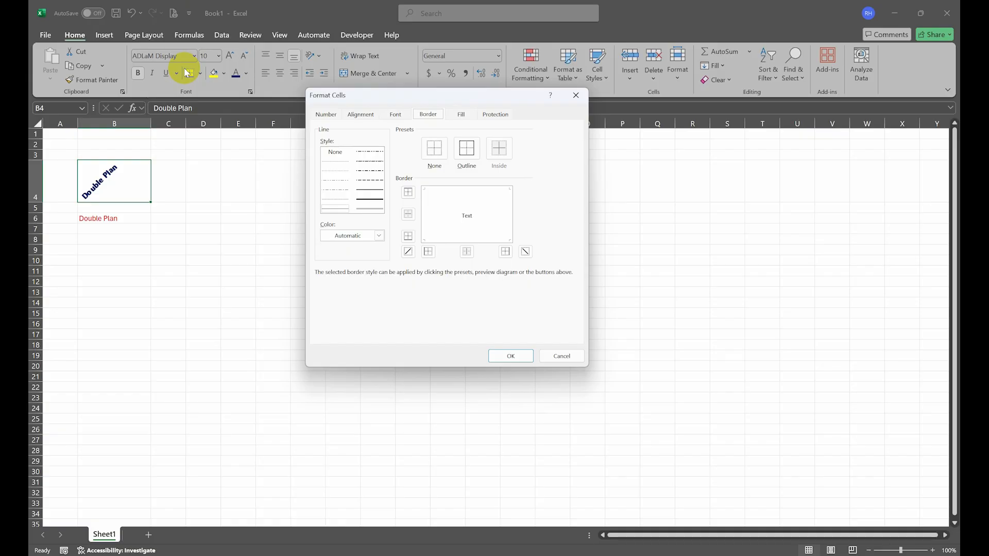
pyautogui.click(461, 115)
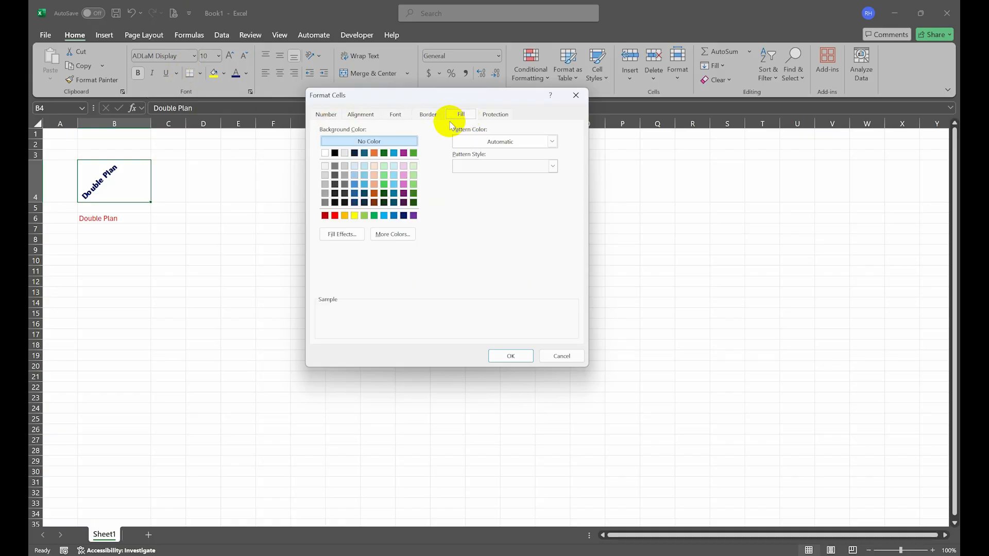
pyautogui.click(491, 115)
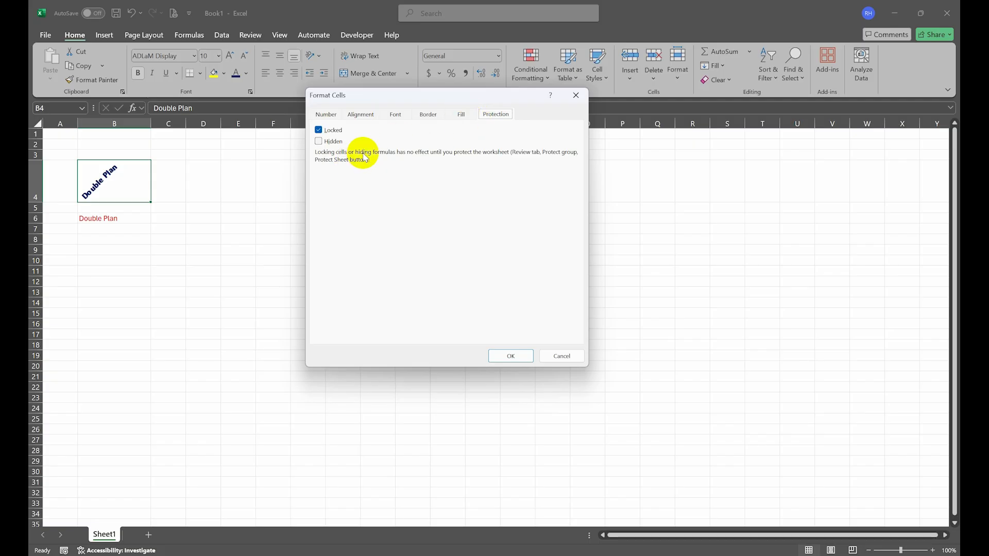
pyautogui.click(460, 115)
pyautogui.click(435, 116)
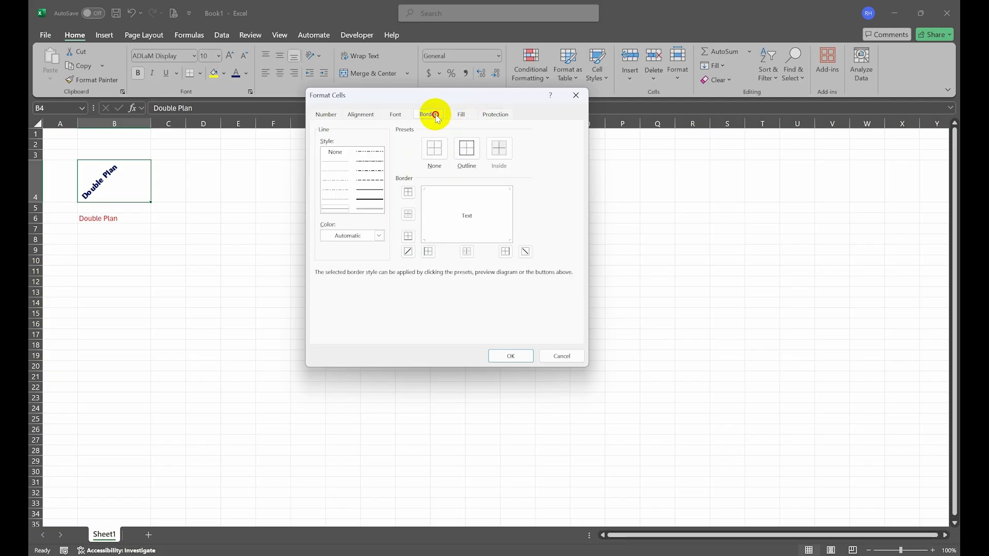
pyautogui.click(390, 119)
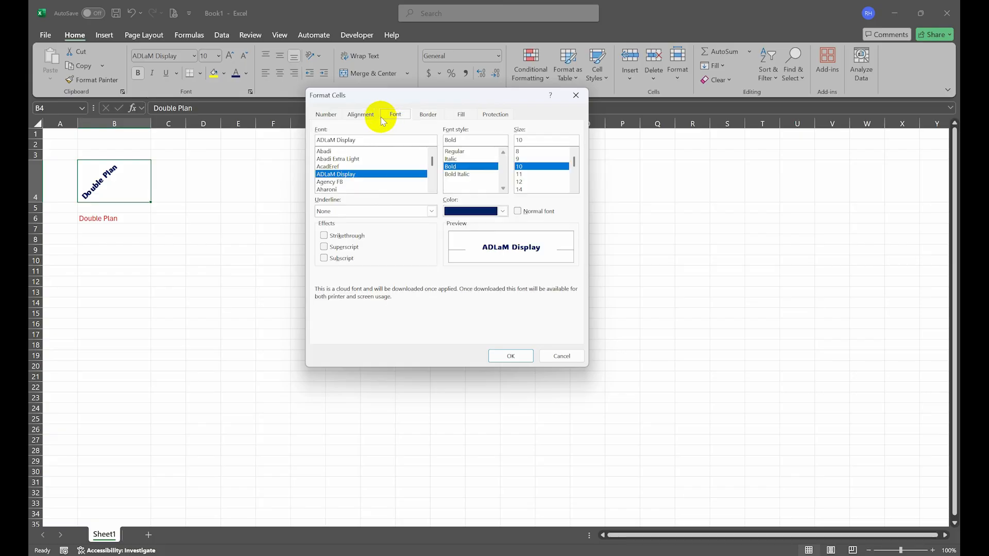
pyautogui.click(360, 114)
pyautogui.click(326, 114)
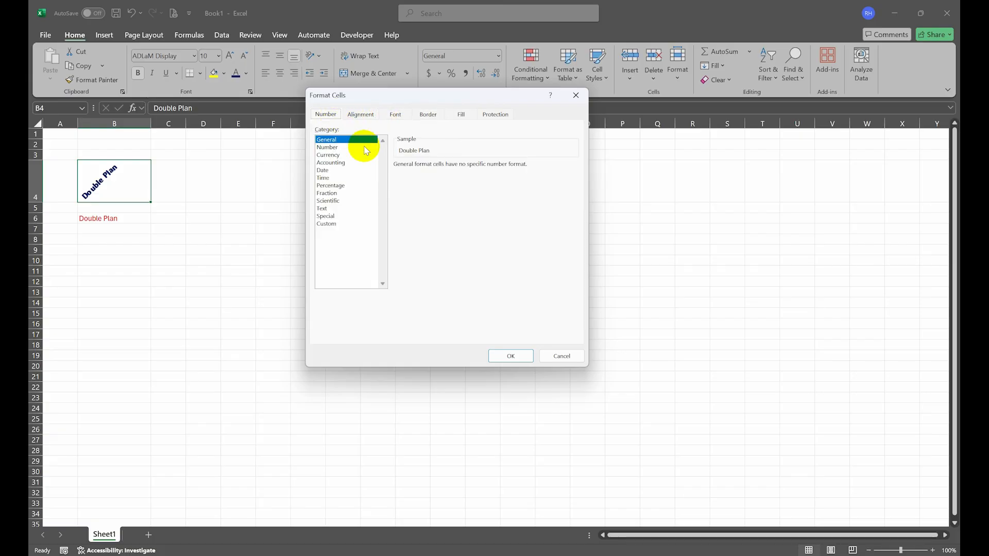
pyautogui.click(521, 361)
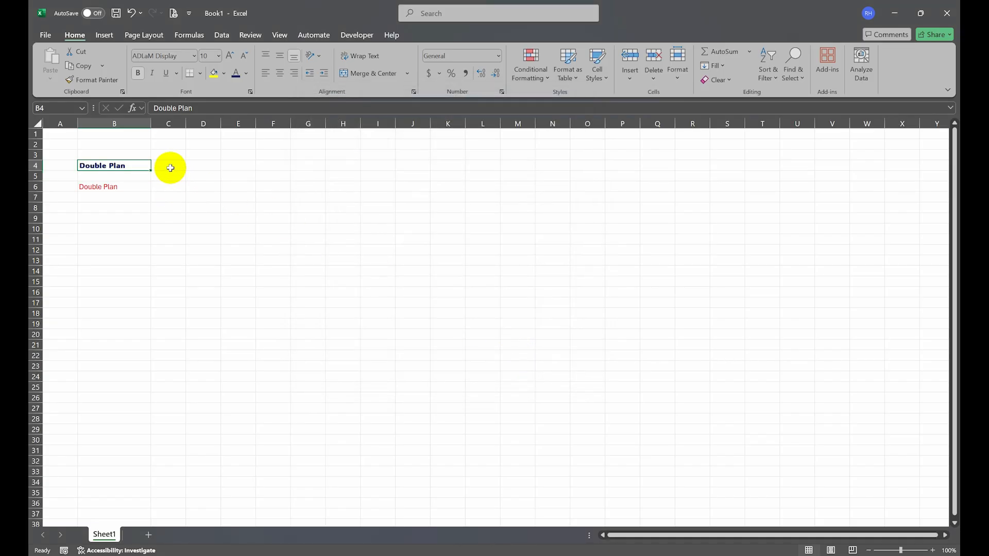
# Widen column B further and increase the height of row 4 to make cell B4 larger.
pyautogui.click(132, 177)
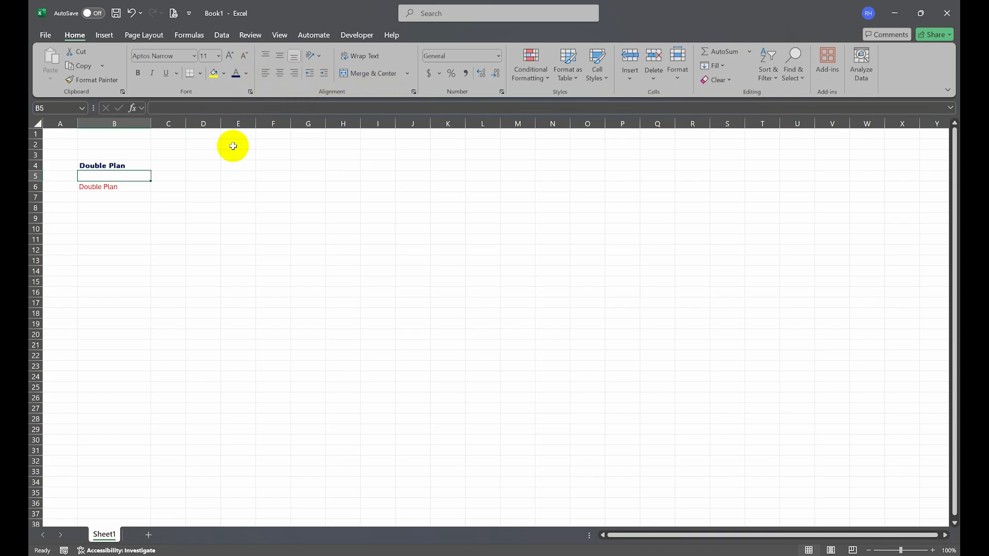
pyautogui.moveTo(153, 120); pyautogui.dragTo(165, 124)
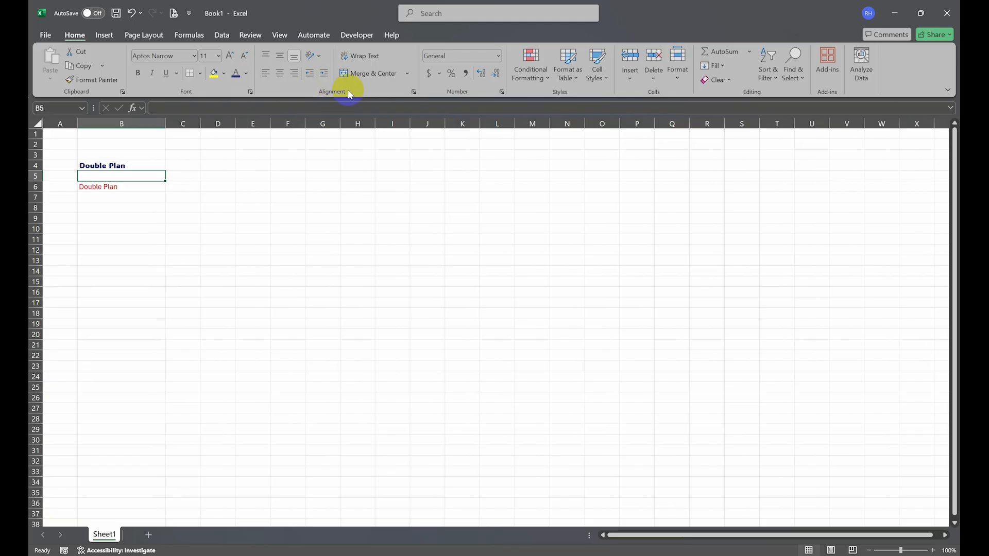
pyautogui.click(128, 161)
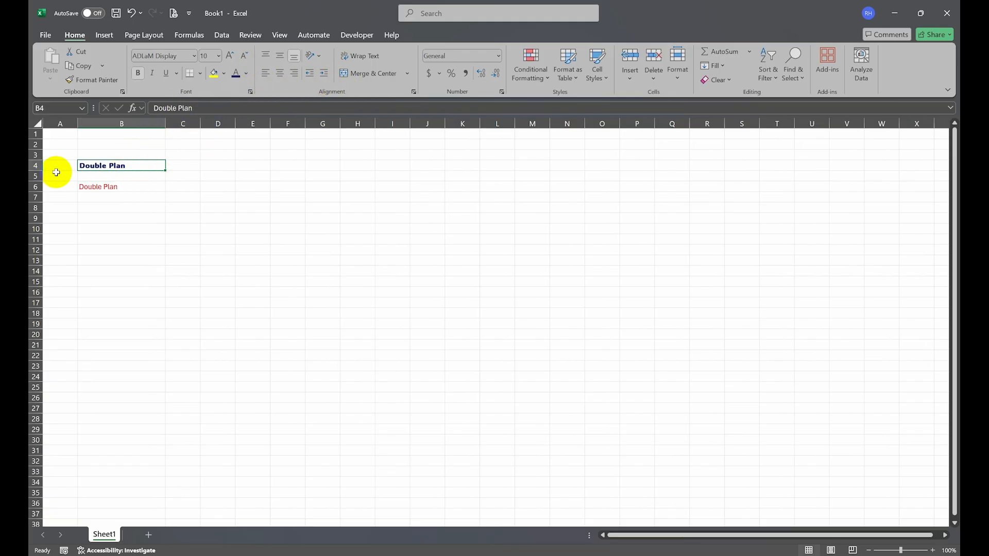
pyautogui.moveTo(37, 170); pyautogui.dragTo(43, 197)
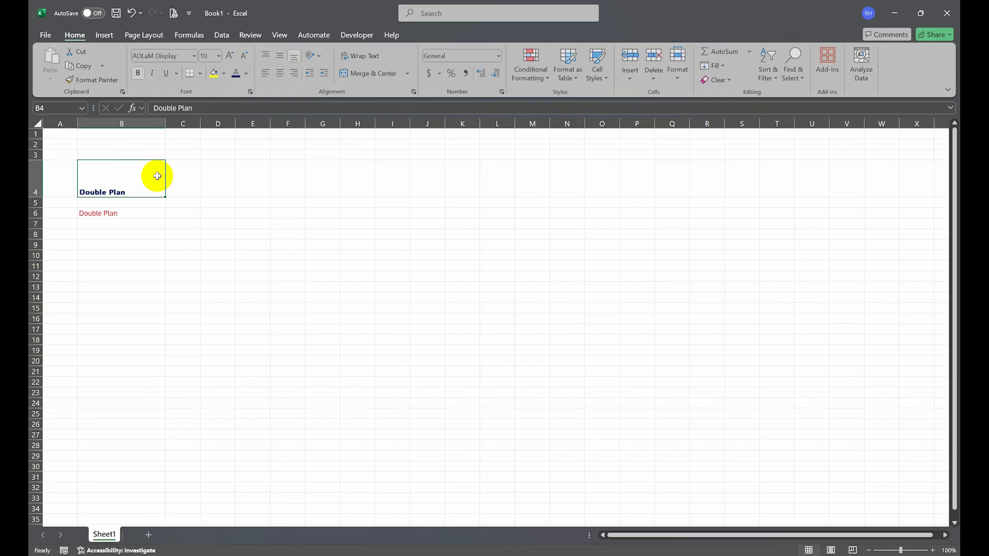
# Align the text in cell B4 vertically to the middle of the cell.
pyautogui.click(237, 222)
pyautogui.click(108, 167)
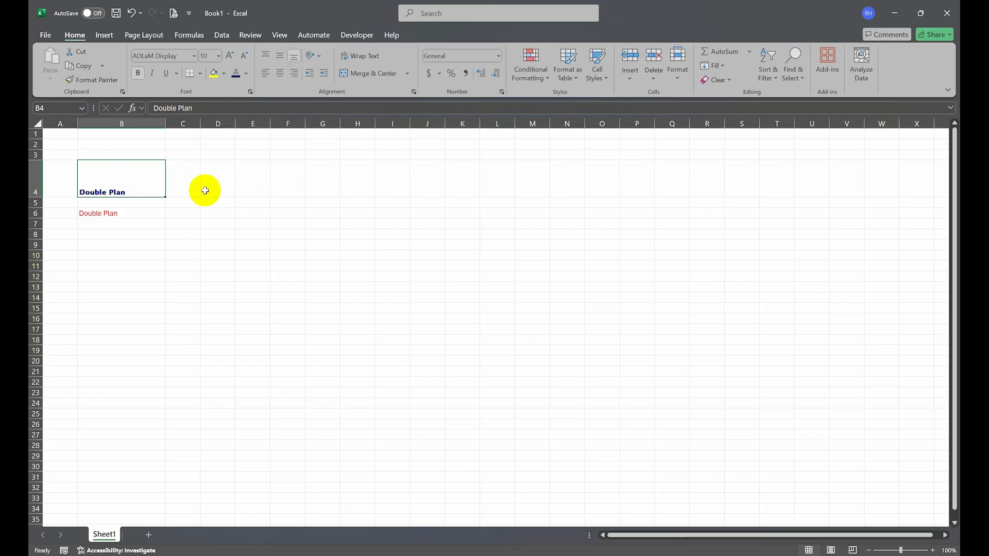
pyautogui.click(280, 56)
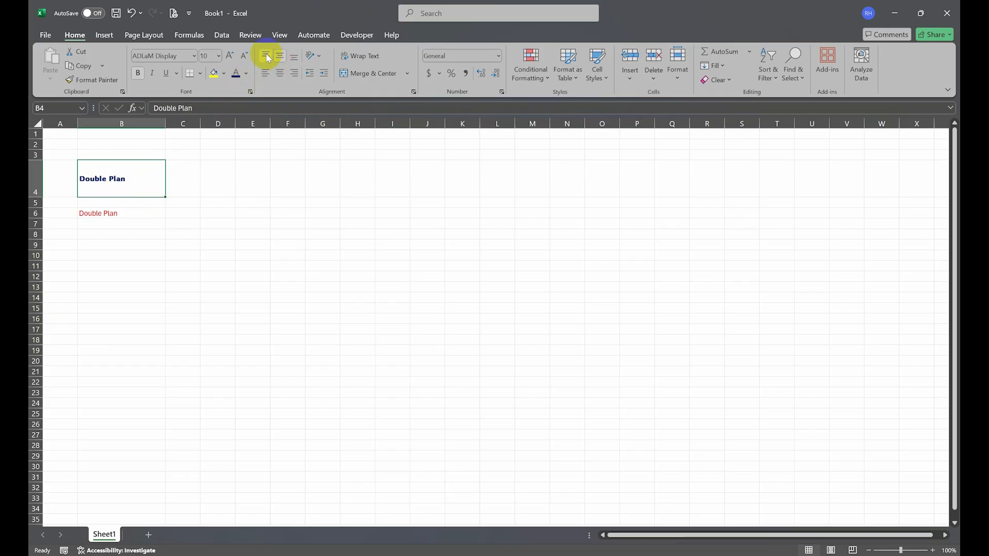
# Try top, centre and right alignments on cell B4, finishing with the text aligned vertically to the middle and horizontally left.
pyautogui.click(266, 54)
pyautogui.click(279, 57)
pyautogui.click(279, 74)
pyautogui.click(295, 73)
pyautogui.click(264, 75)
pyautogui.click(276, 74)
pyautogui.click(264, 73)
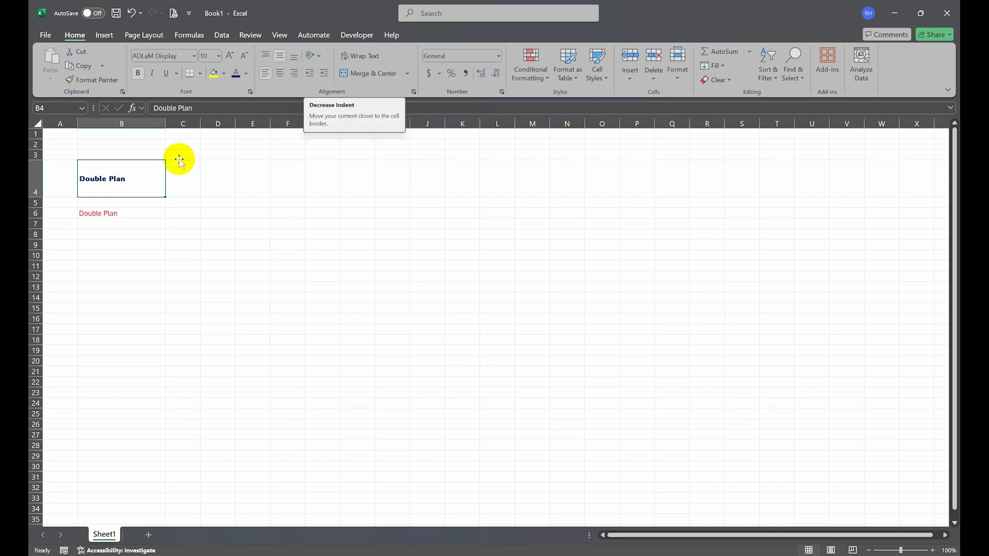
# Insert a blank row above the red Double Plan text in row 6 and auto-fit the height of row 4.
pyautogui.click(123, 202)
pyautogui.click(40, 214)
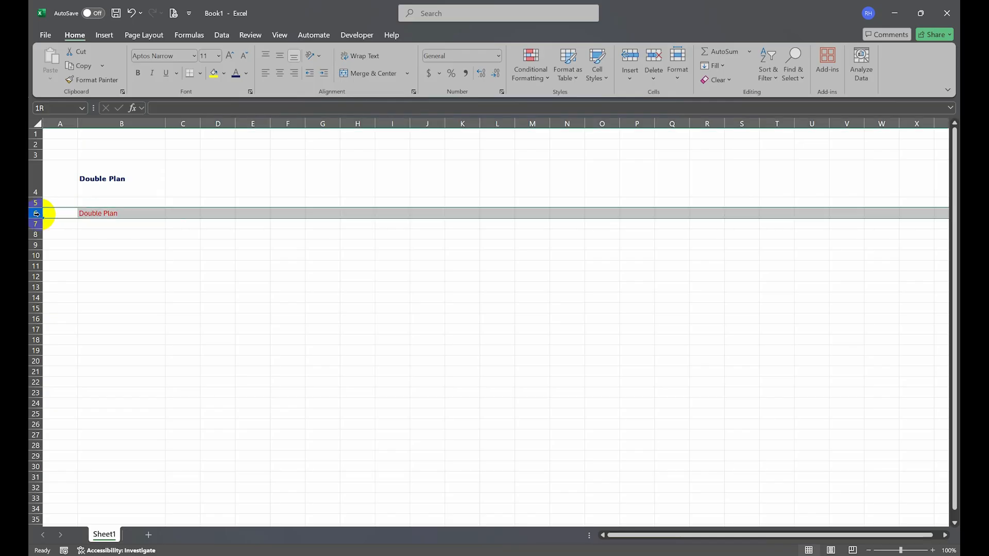
pyautogui.rightClick(40, 214)
pyautogui.click(67, 325)
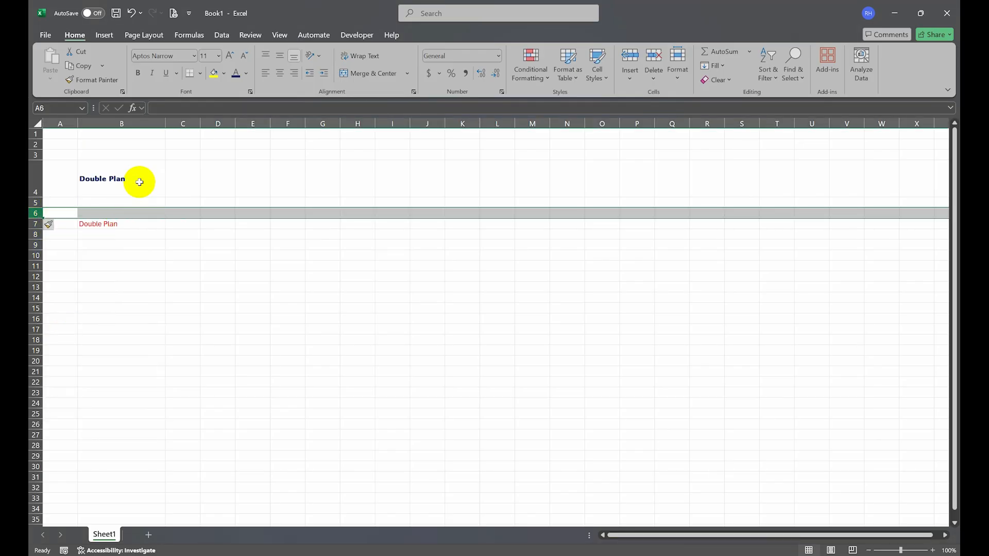
pyautogui.click(123, 203)
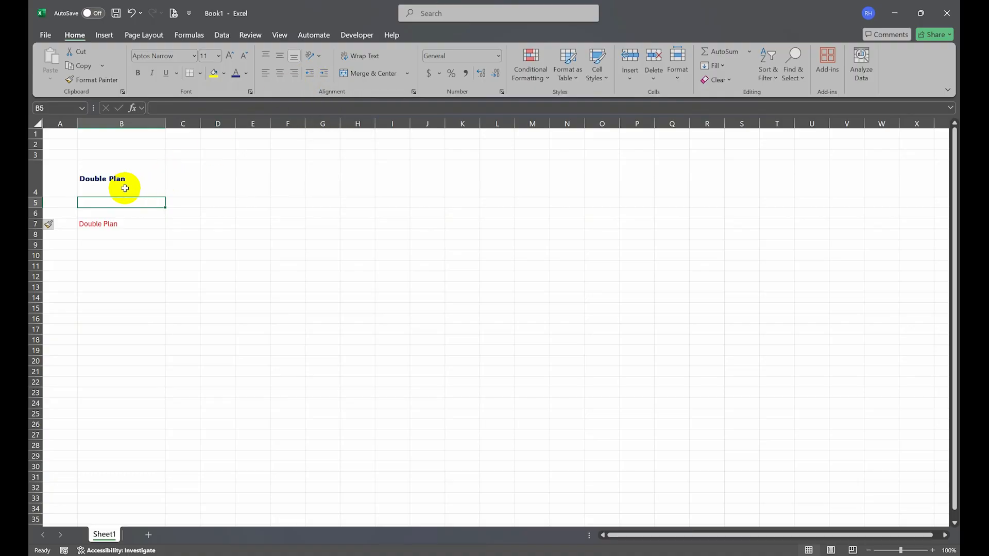
pyautogui.doubleClick(36, 194)
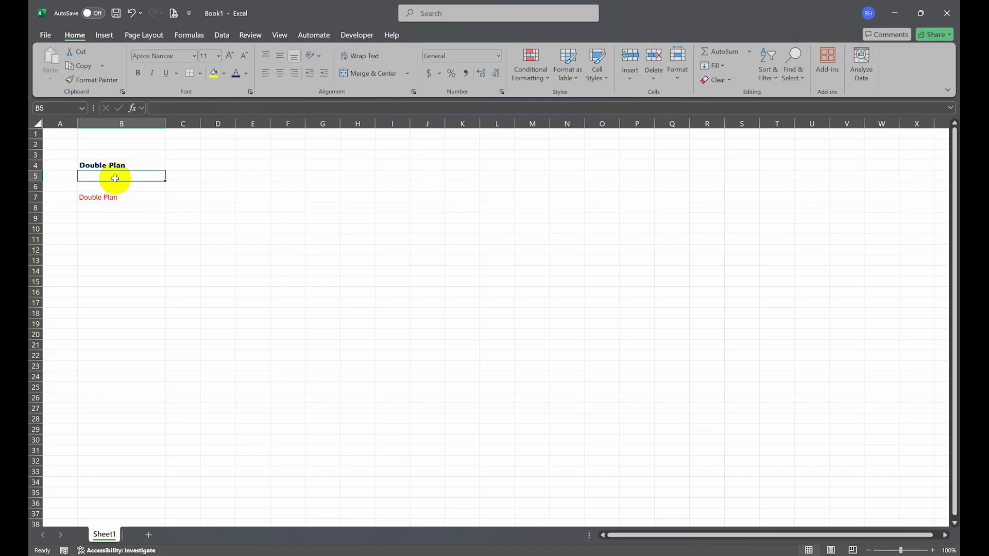
# Enter "A. Task1" in cell B5 and "B. Task 2" in cell B6.
pyautogui.write('A. Task')
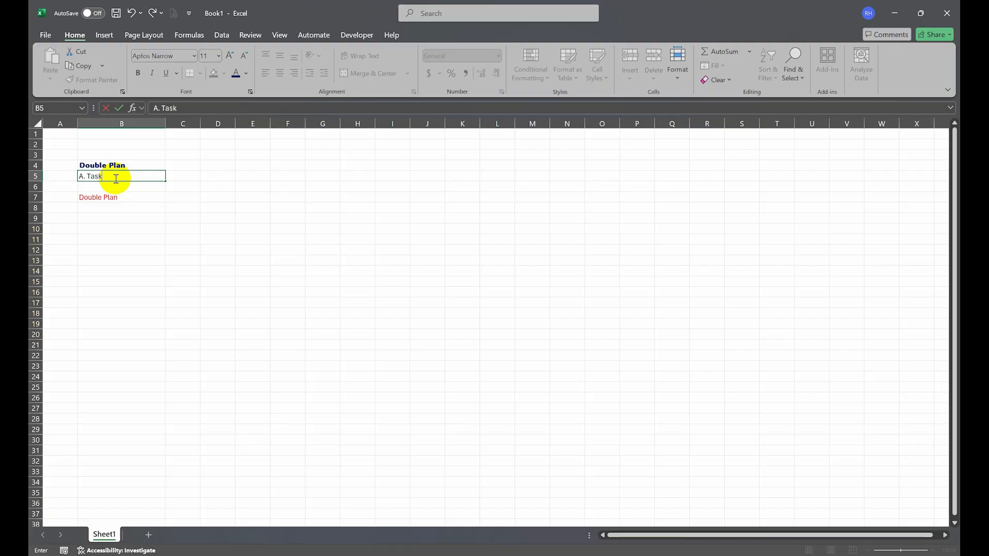
pyautogui.write('1')
pyautogui.press('Return')
pyautogui.write('B. Tas')
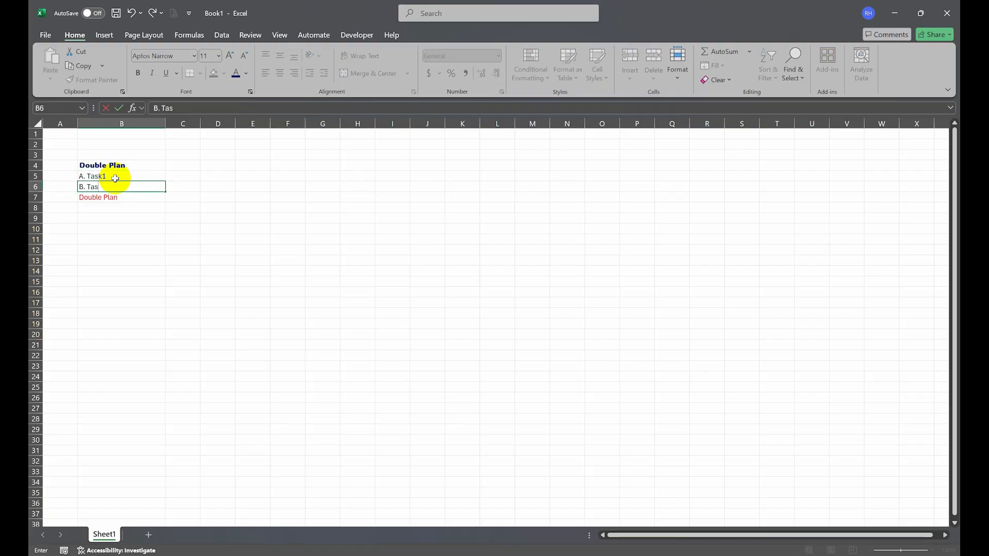
pyautogui.click(211, 269)
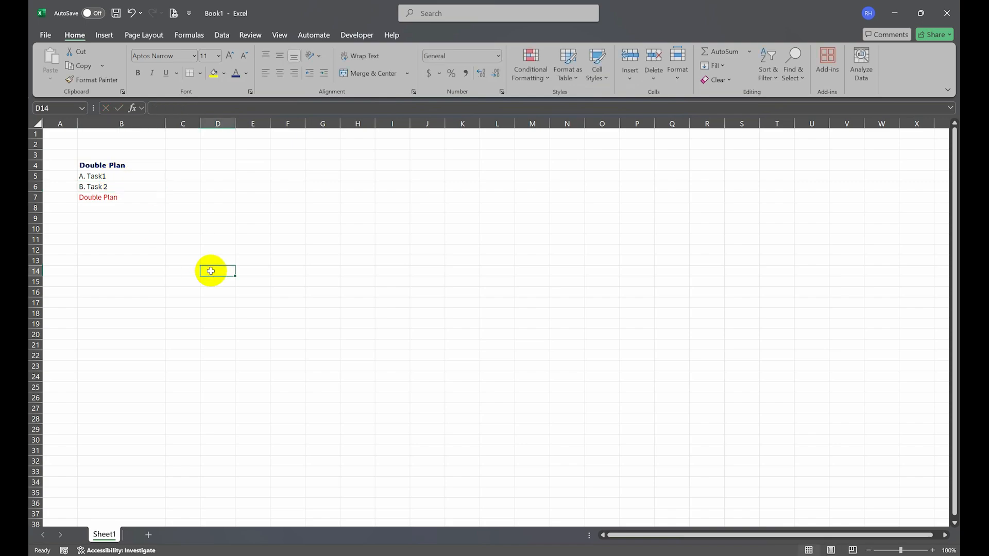
# Increase the indent of the task entries in cells B5 and B6 by one level.
pyautogui.moveTo(125, 177); pyautogui.dragTo(124, 182)
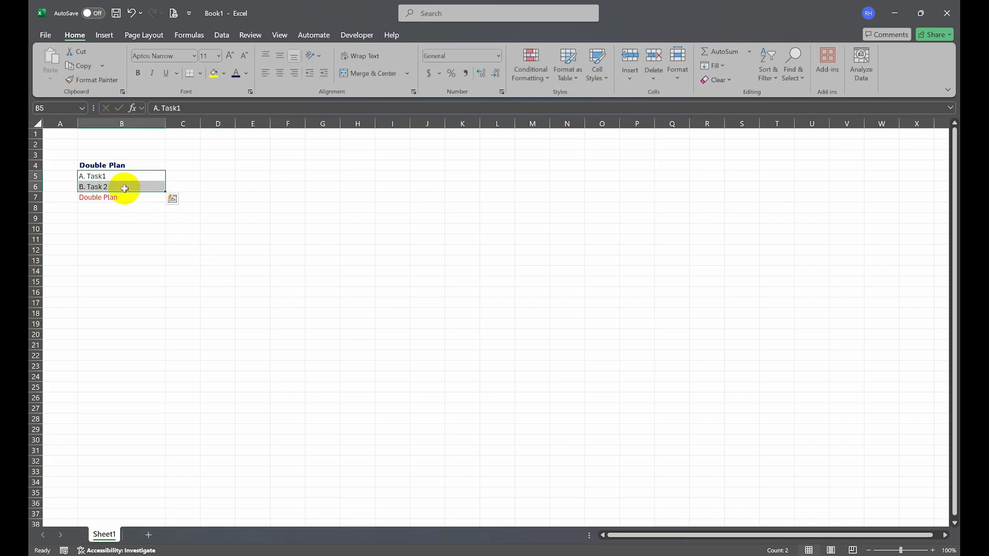
pyautogui.click(323, 72)
pyautogui.click(257, 198)
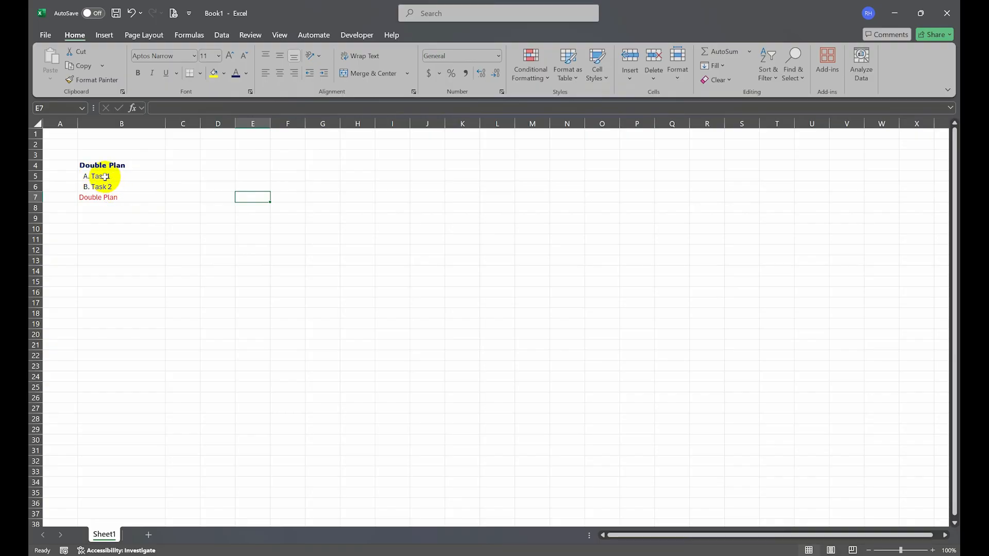
pyautogui.moveTo(110, 178); pyautogui.dragTo(107, 186)
pyautogui.click(128, 180)
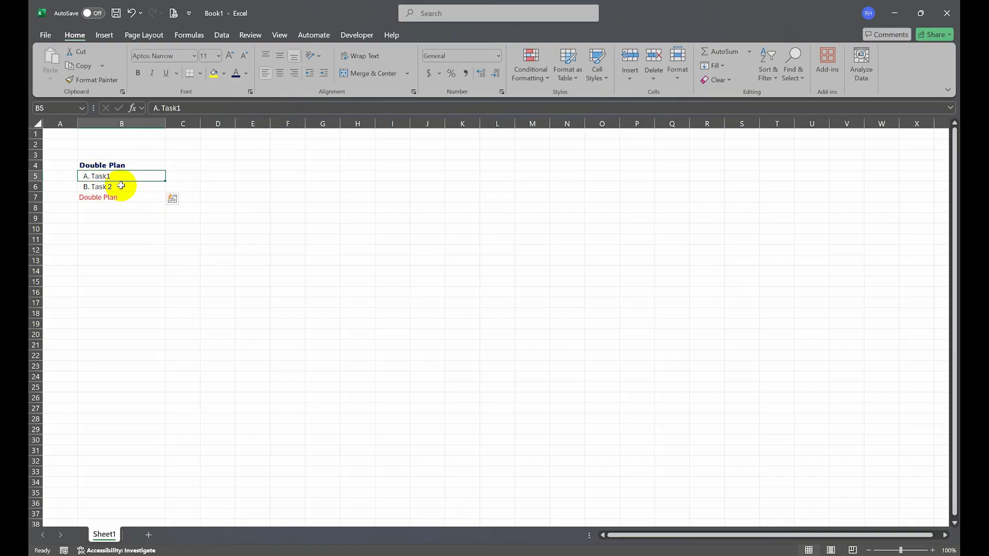
pyautogui.click(121, 186)
pyautogui.click(114, 175)
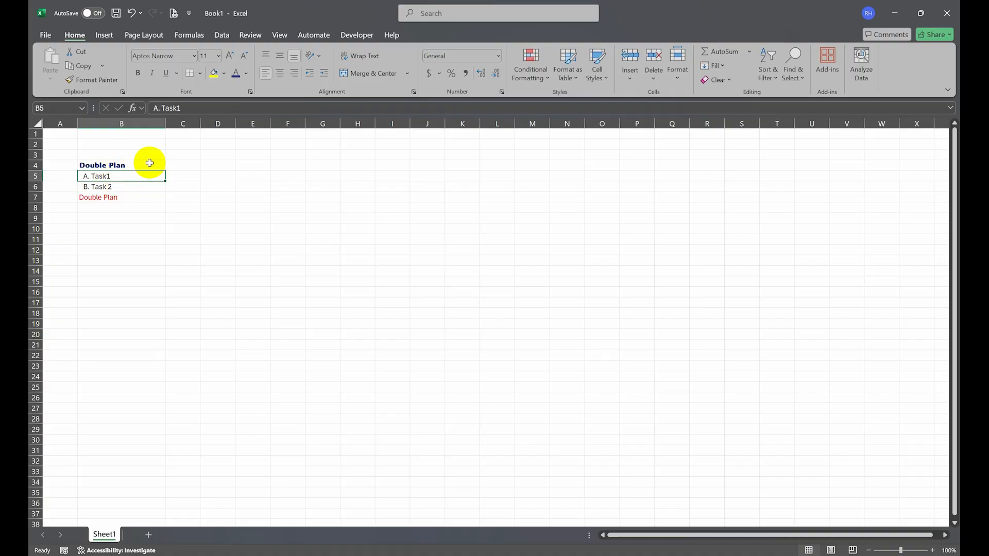
pyautogui.click(319, 54)
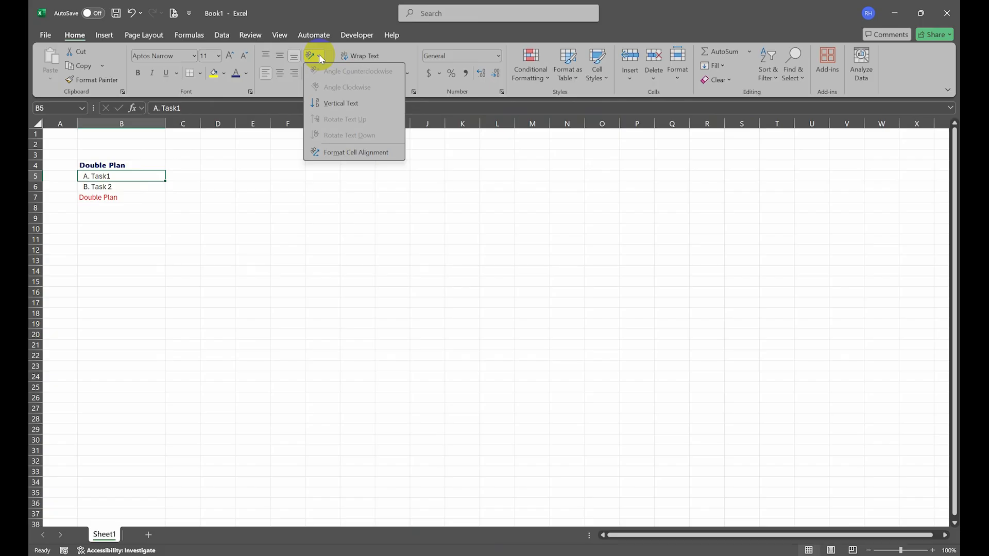
pyautogui.click(192, 188)
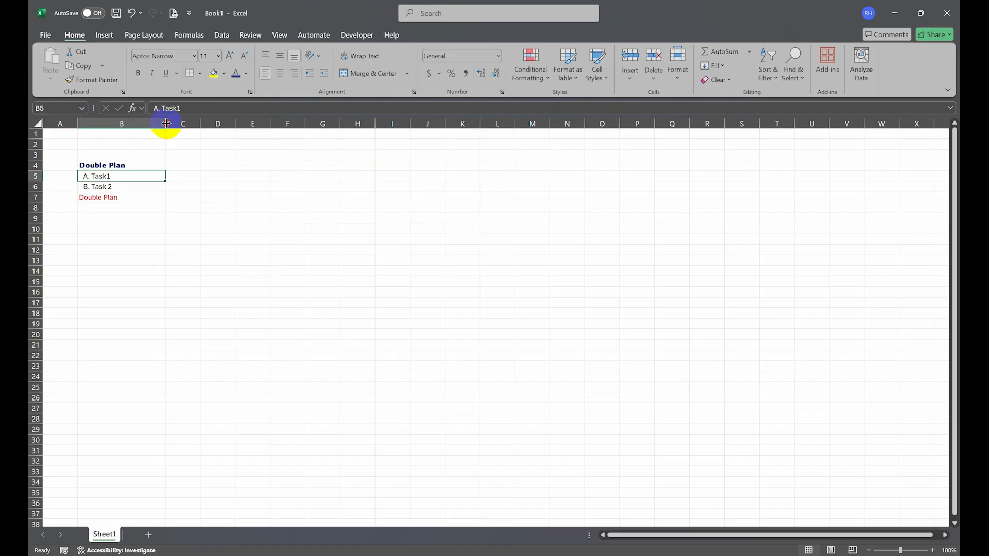
# Widen column B and lengthen the text in cell B5 so "A. Task1" appears five times in a row.
pyautogui.moveTo(167, 123); pyautogui.dragTo(188, 123)
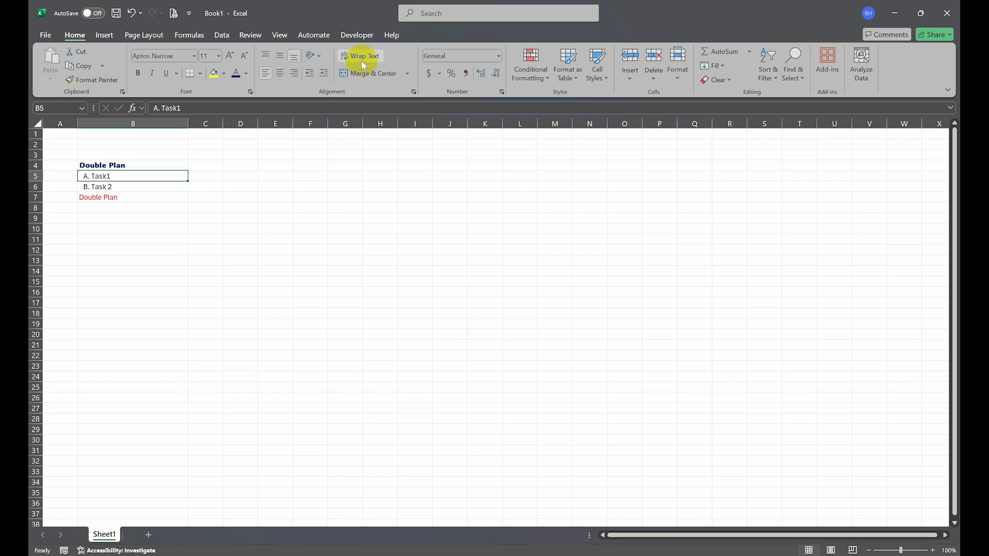
pyautogui.doubleClick(139, 178)
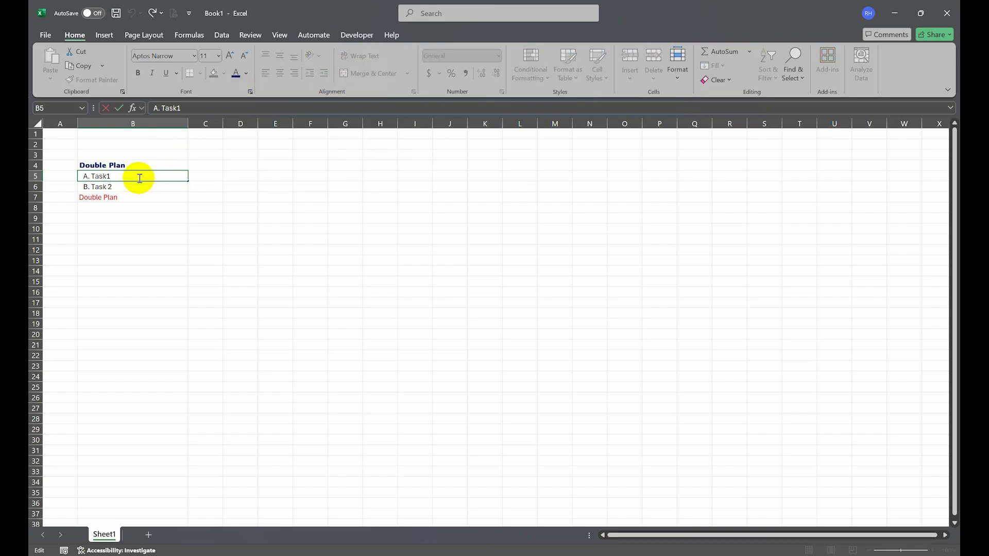
pyautogui.moveTo(139, 178); pyautogui.dragTo(82, 175)
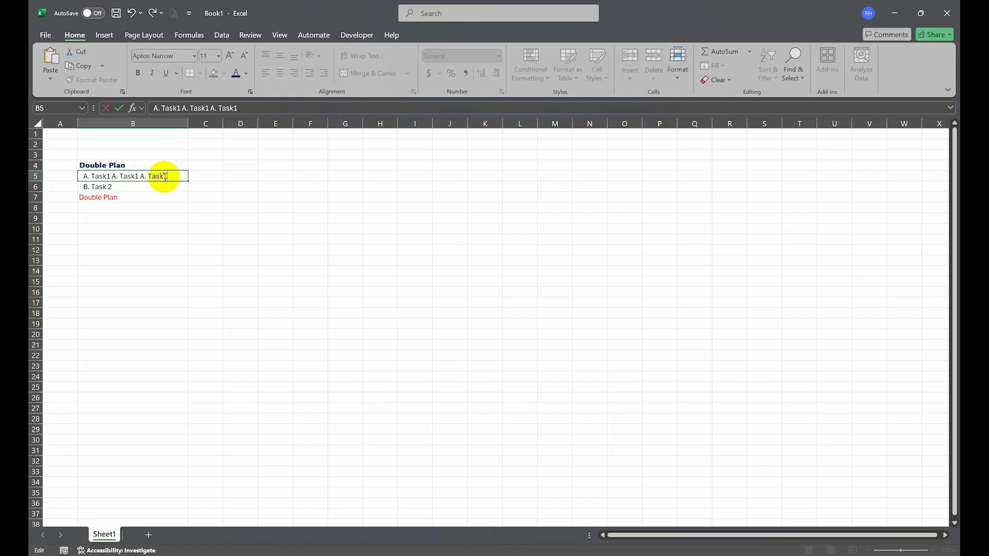
pyautogui.write('A. Task1')
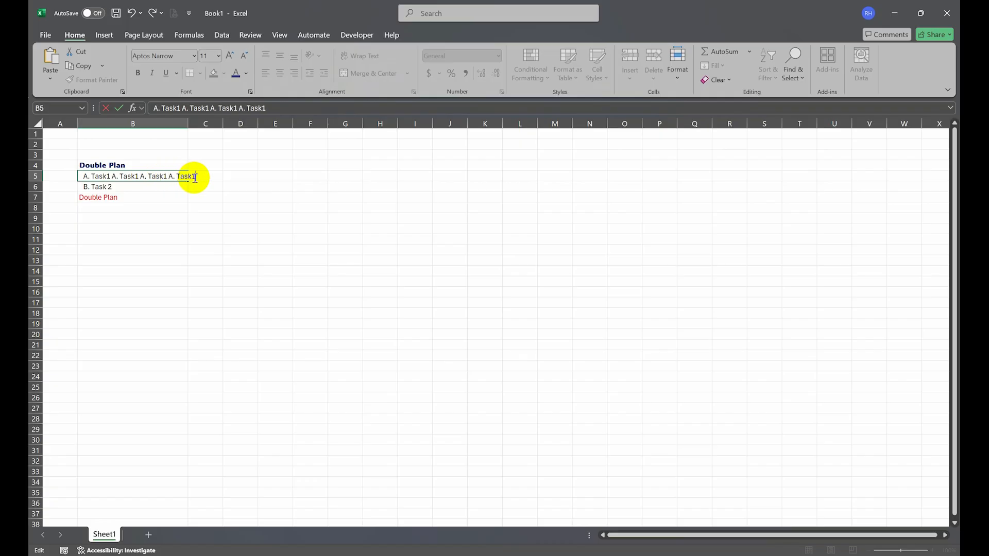
pyautogui.write('A. Task1')
pyautogui.click(240, 227)
pyautogui.click(273, 238)
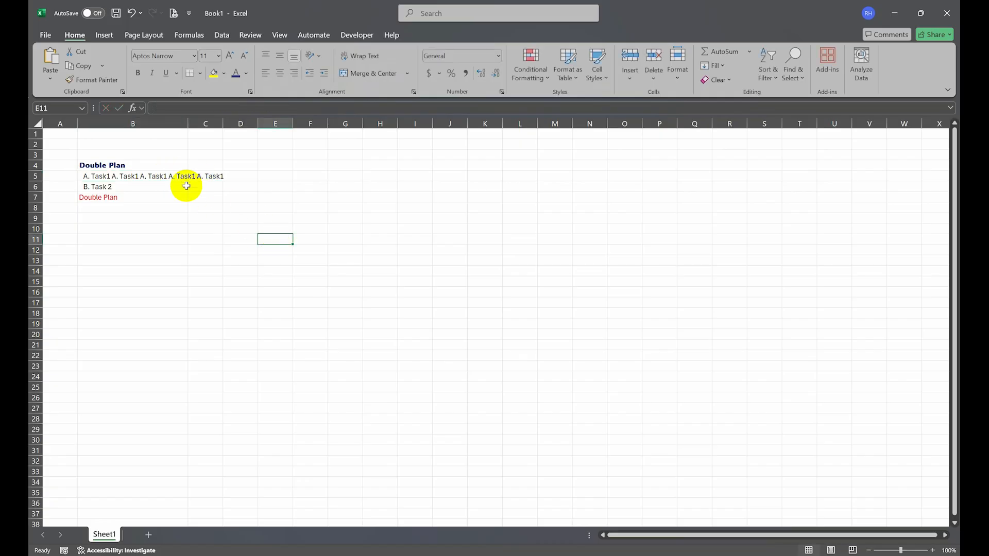
# Enter "de" in cell C5, next to the long text in B5.
pyautogui.click(177, 174)
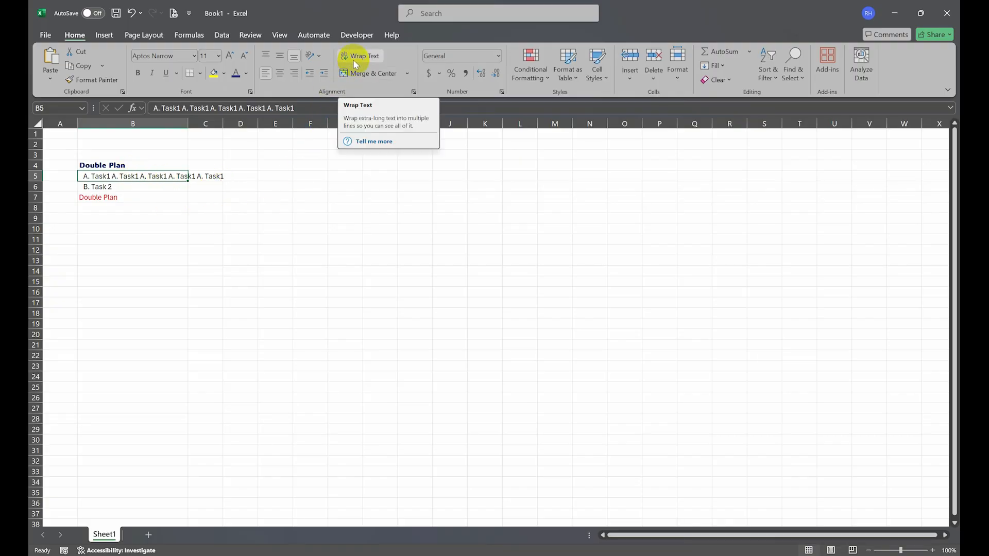
pyautogui.click(209, 198)
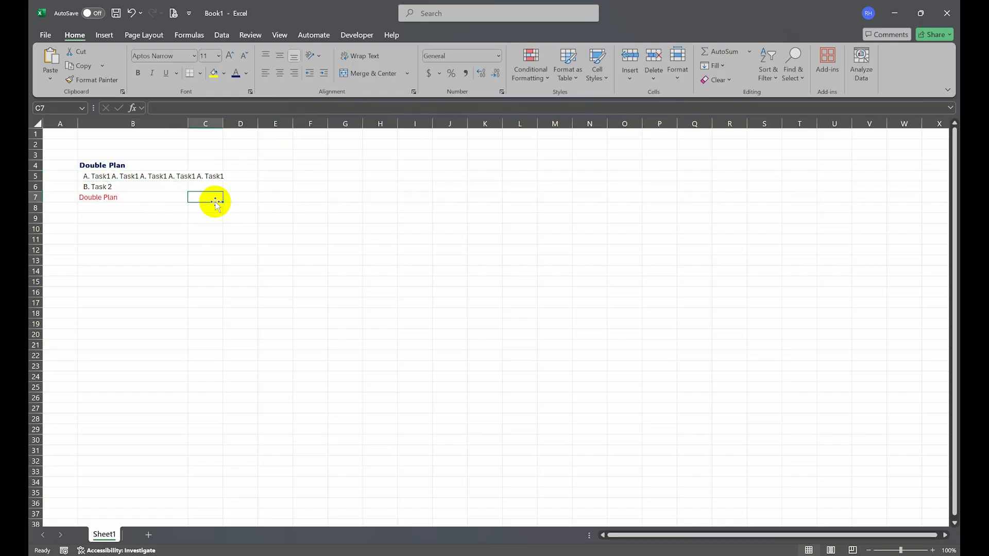
pyautogui.click(146, 176)
pyautogui.click(207, 181)
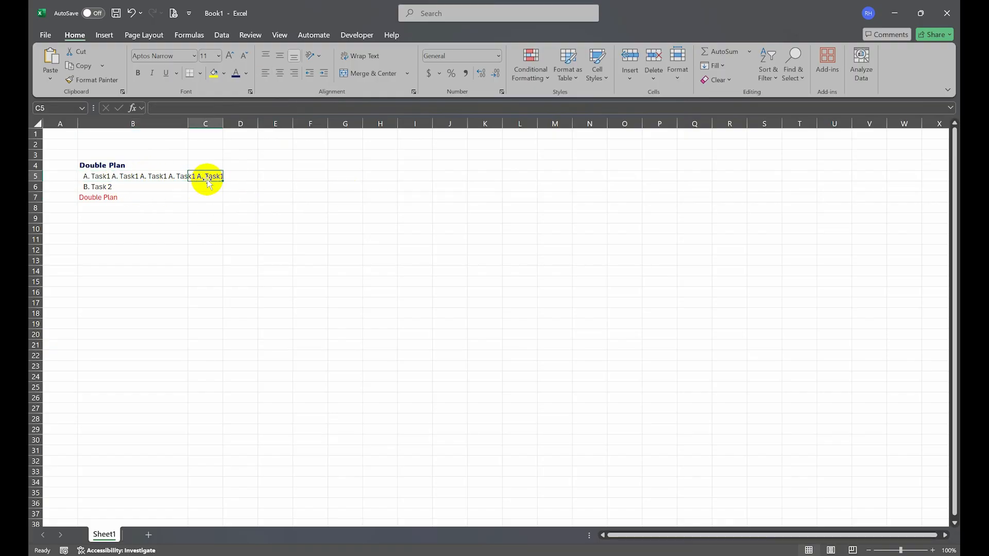
pyautogui.write('de')
pyautogui.press('Tab')
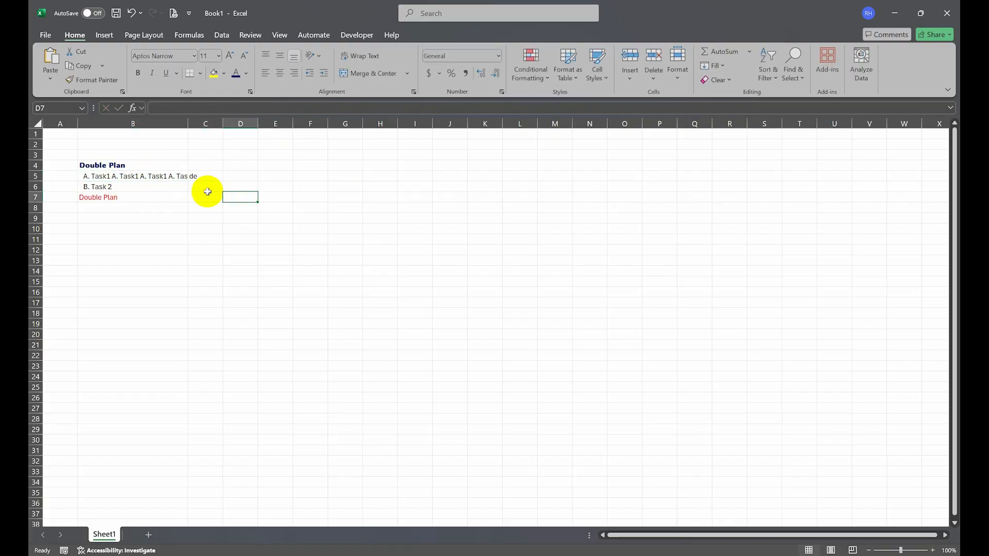
# Wrap the long text in cell B5 onto multiple lines within the cell.
pyautogui.click(207, 176)
pyautogui.click(177, 175)
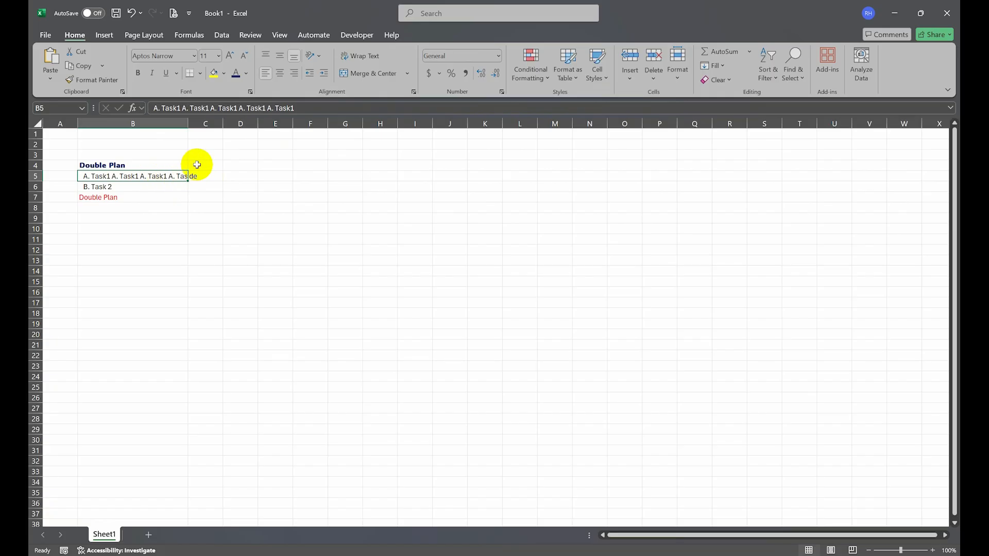
pyautogui.click(359, 60)
pyautogui.click(262, 178)
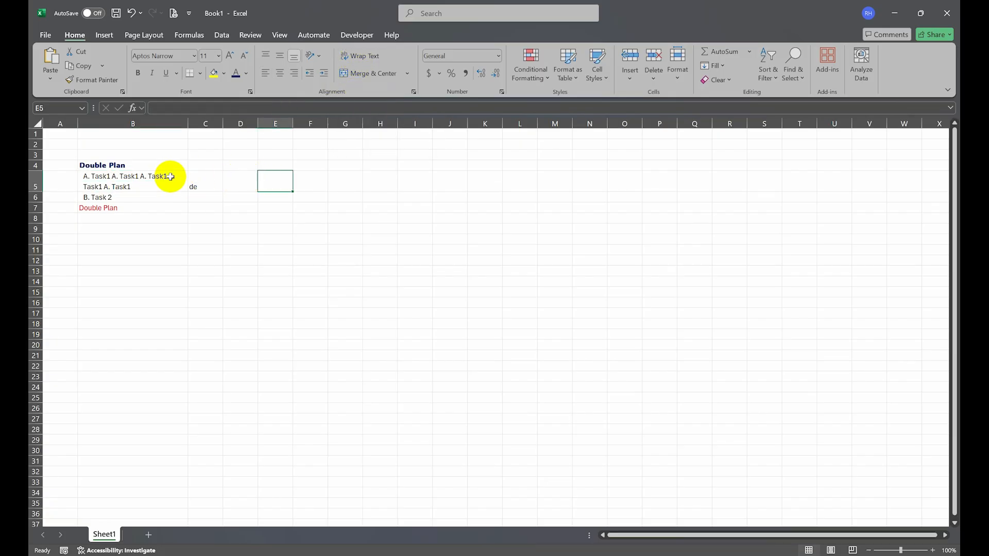
pyautogui.click(163, 178)
pyautogui.click(273, 179)
pyautogui.click(208, 181)
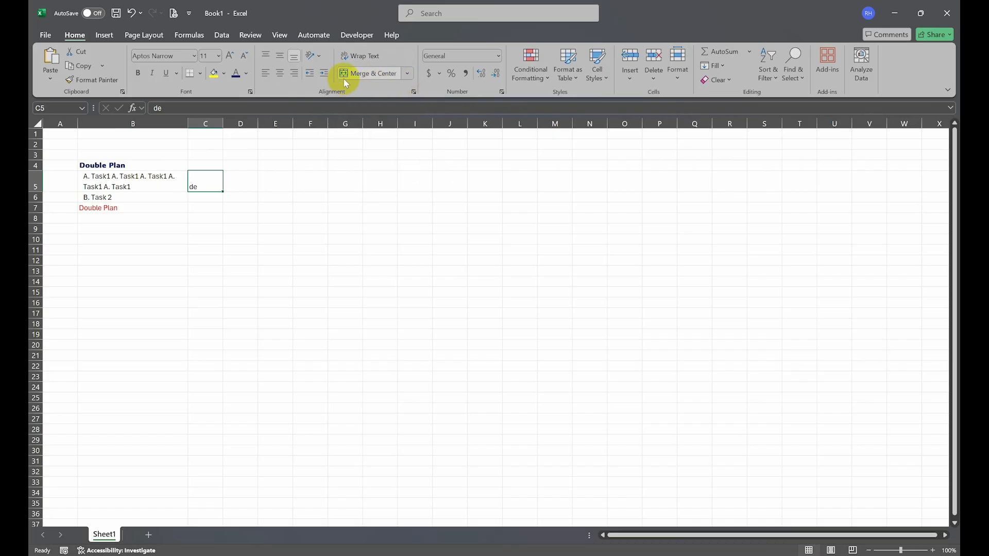
# Merge cells B4 and C4 and centre the Double Plan heading across them.
pyautogui.click(411, 72)
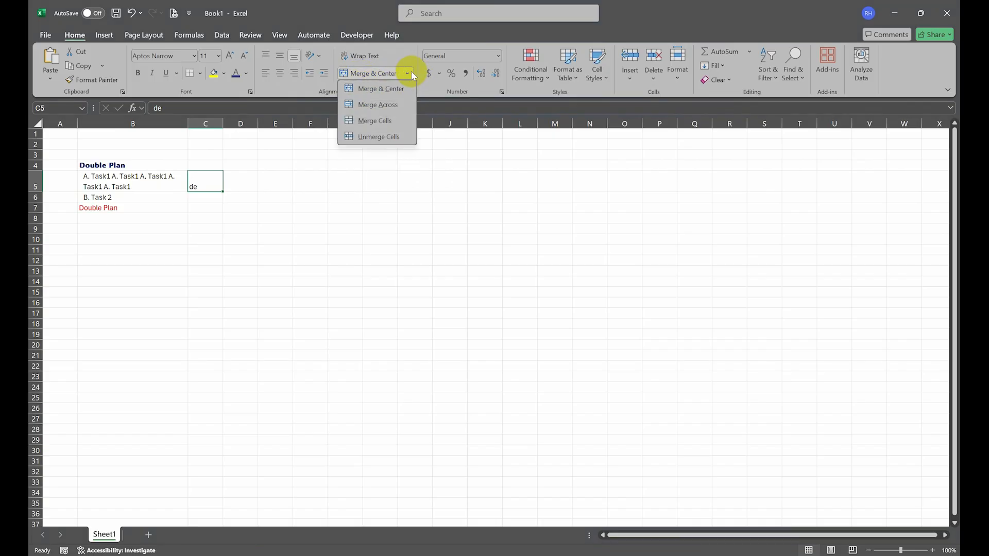
pyautogui.click(411, 71)
pyautogui.click(233, 177)
pyautogui.moveTo(138, 164); pyautogui.dragTo(209, 165)
pyautogui.click(374, 78)
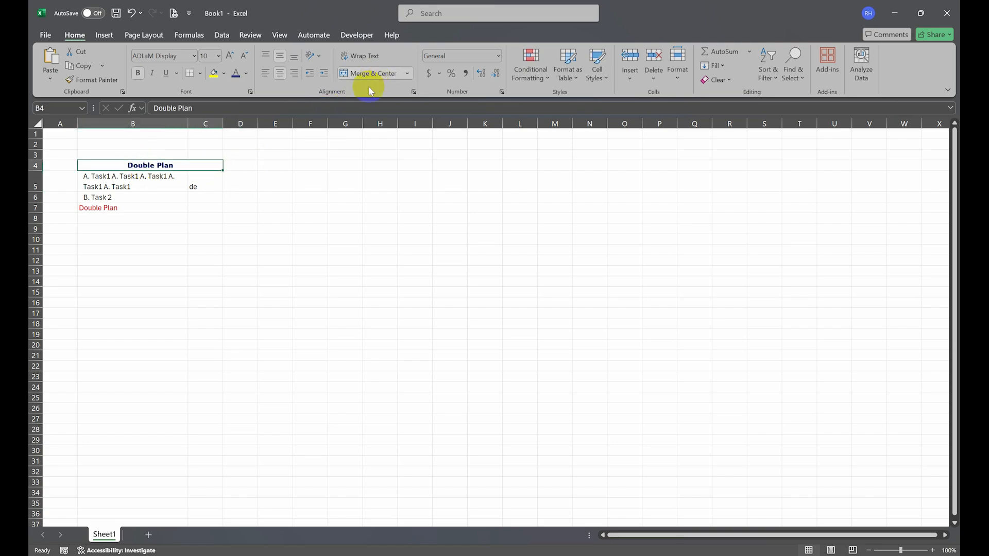
pyautogui.click(407, 73)
pyautogui.click(381, 122)
pyautogui.click(267, 176)
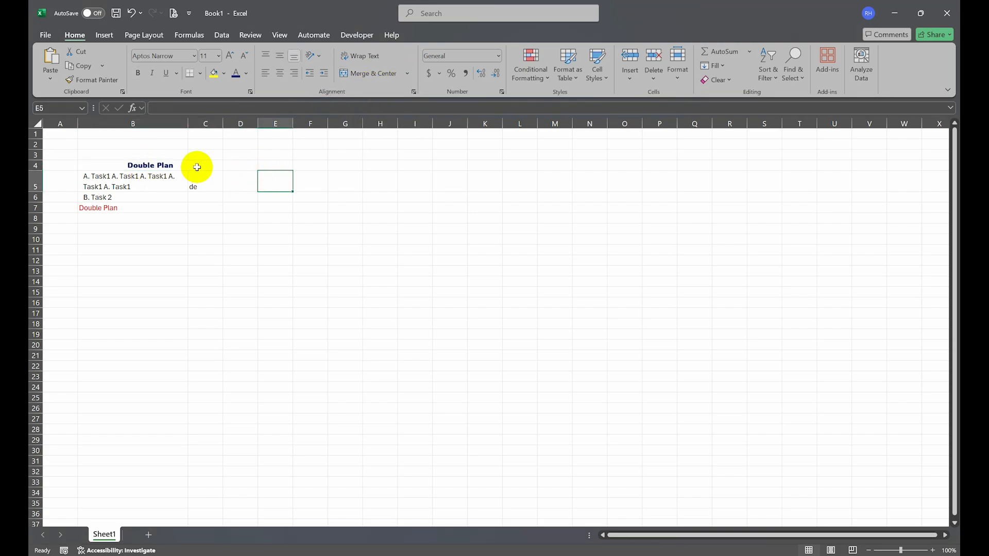
# Unmerge the Double Plan heading cell back into separate cells B4 and C4.
pyautogui.click(197, 164)
pyautogui.click(404, 75)
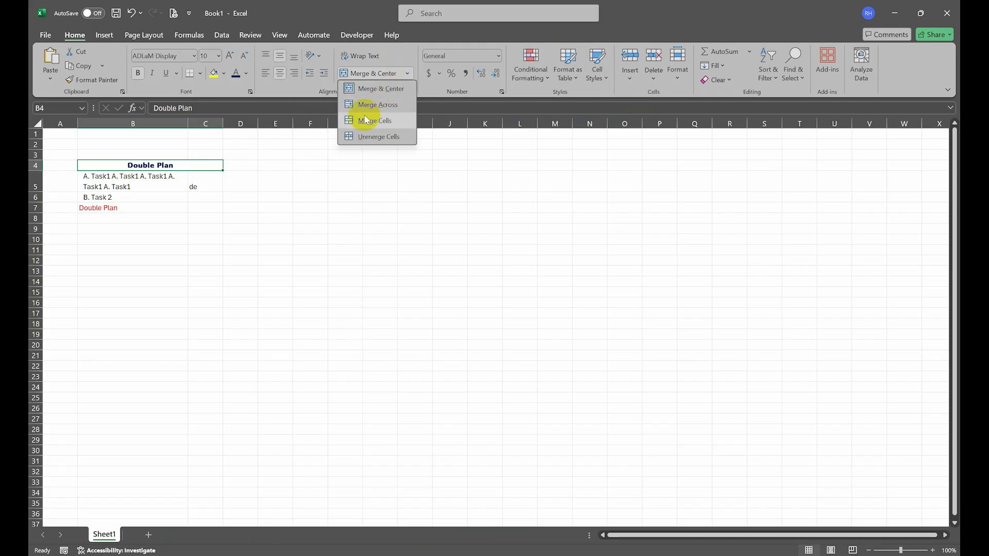
pyautogui.click(356, 134)
pyautogui.click(304, 164)
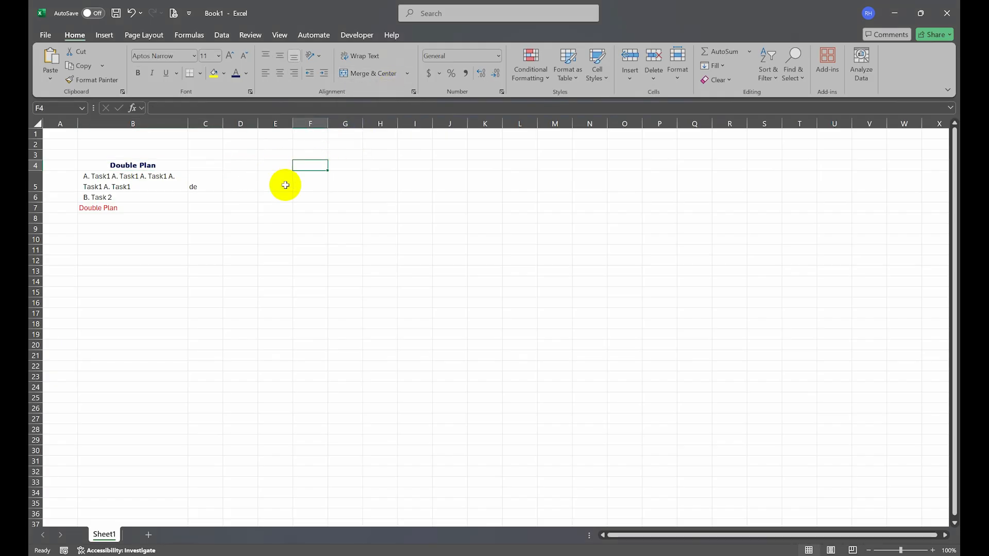
pyautogui.click(241, 164)
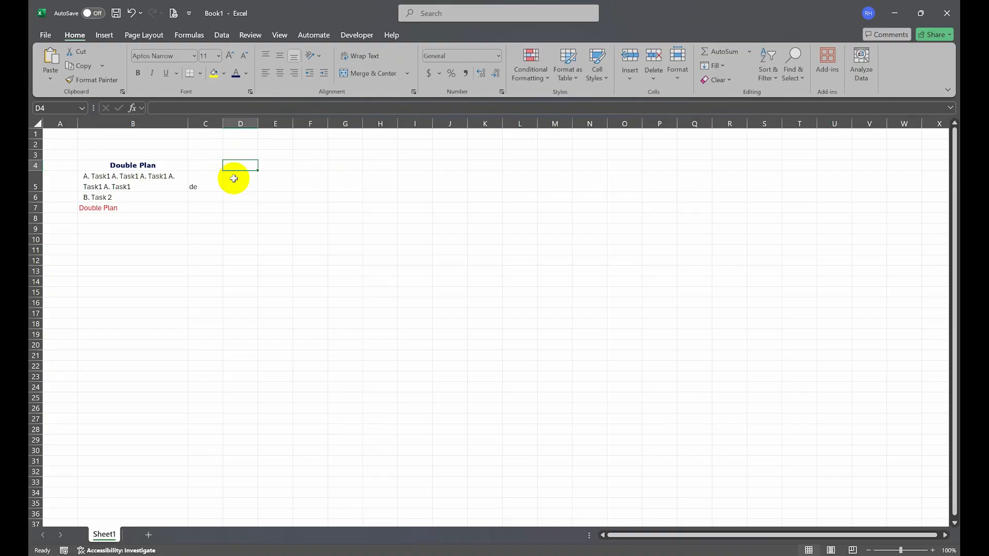
pyautogui.click(185, 185)
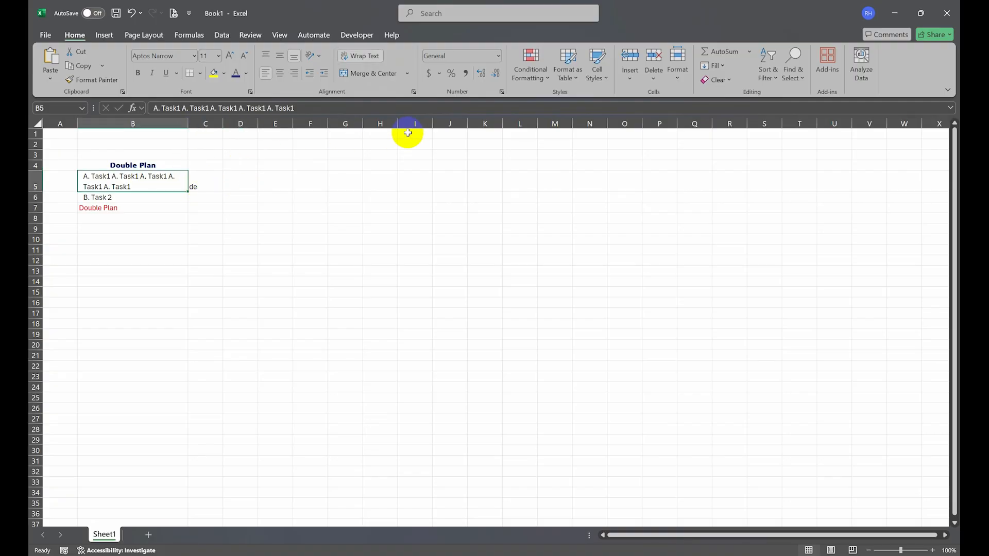
pyautogui.click(228, 180)
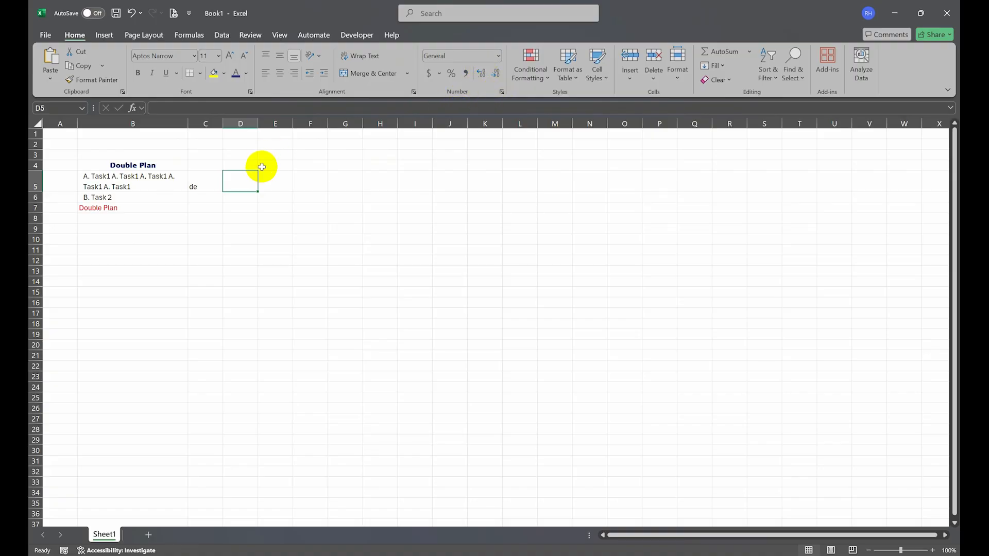
pyautogui.click(269, 166)
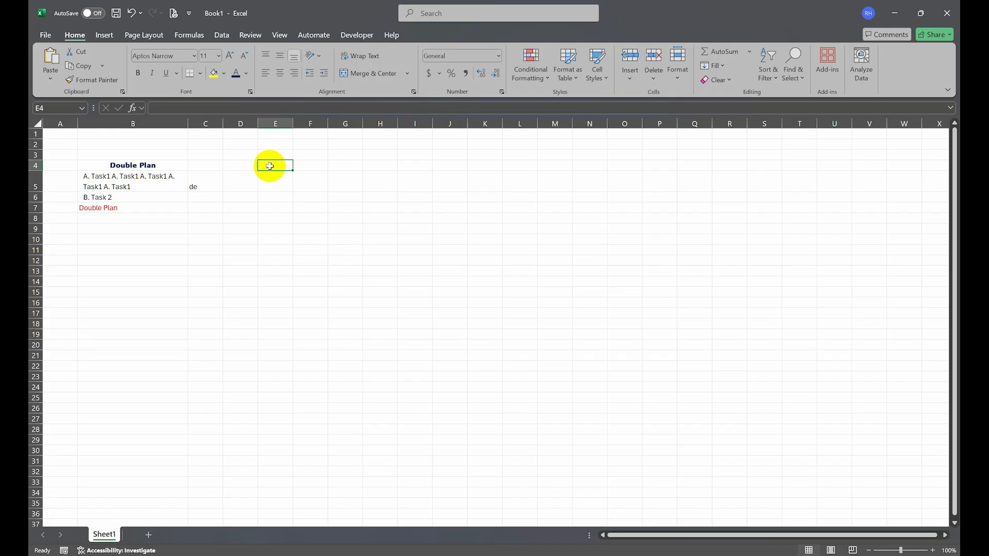
# Enter 2025 in cell E4 and apply the Number format with 2 decimal places to it.
pyautogui.write('2025')
pyautogui.press('Return')
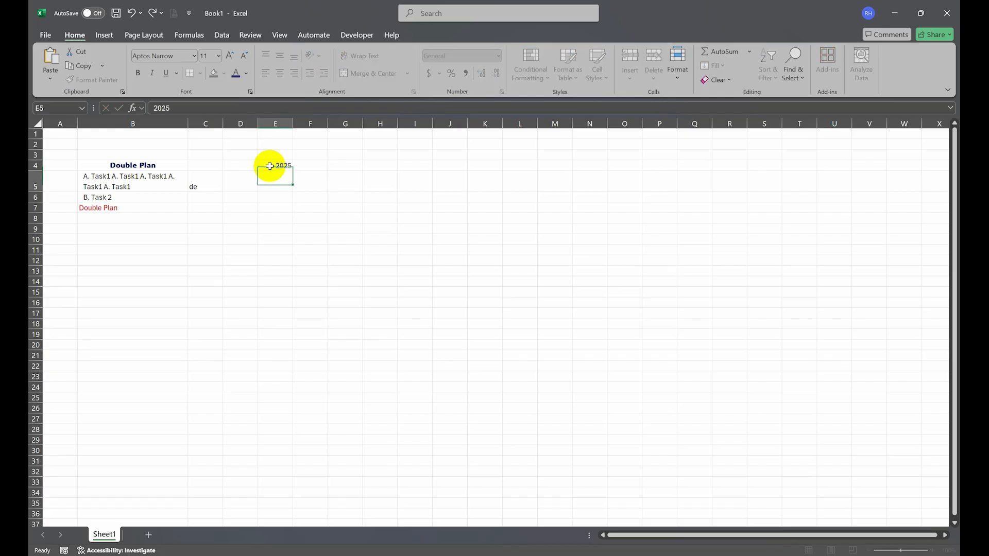
pyautogui.click(269, 166)
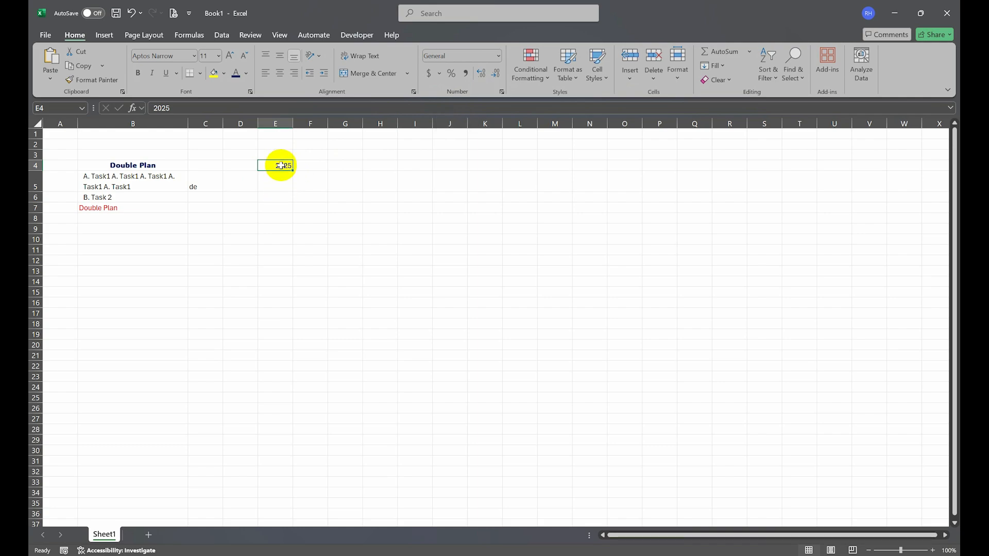
pyautogui.click(501, 93)
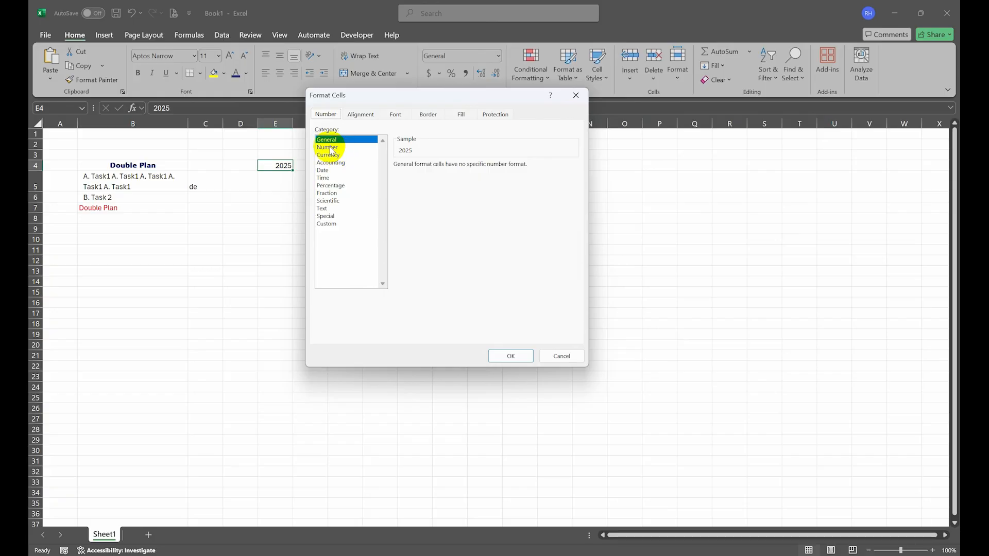
pyautogui.moveTo(402, 97); pyautogui.dragTo(575, 98)
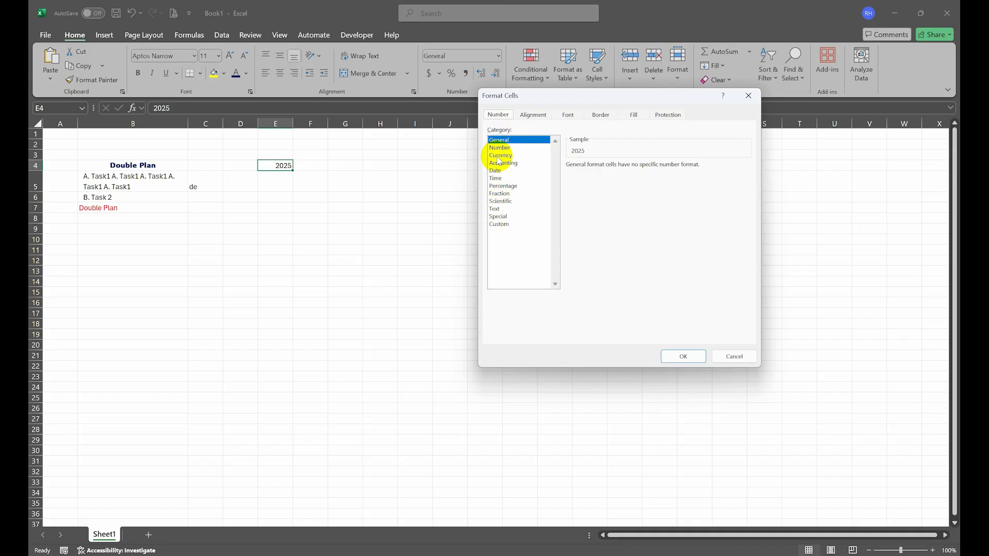
pyautogui.click(498, 148)
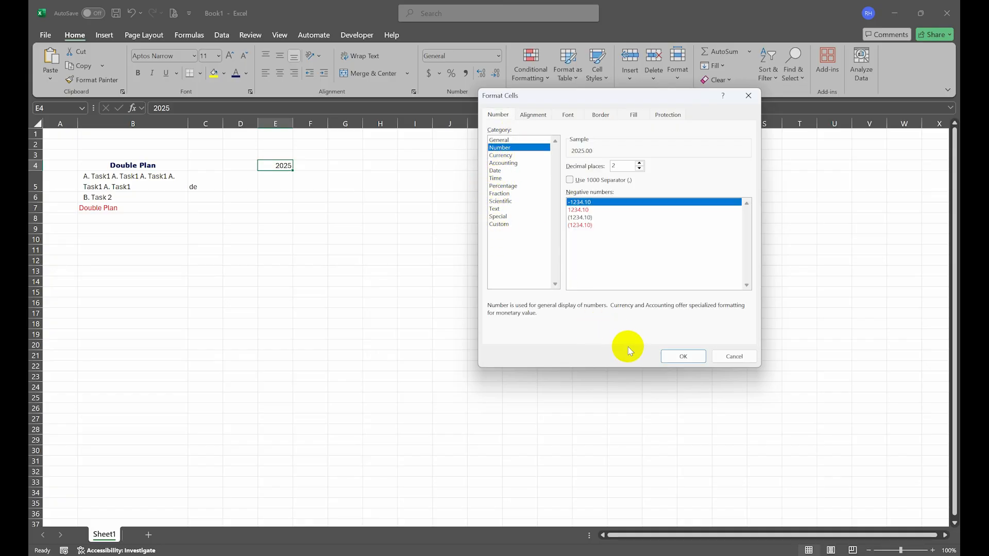
pyautogui.click(669, 356)
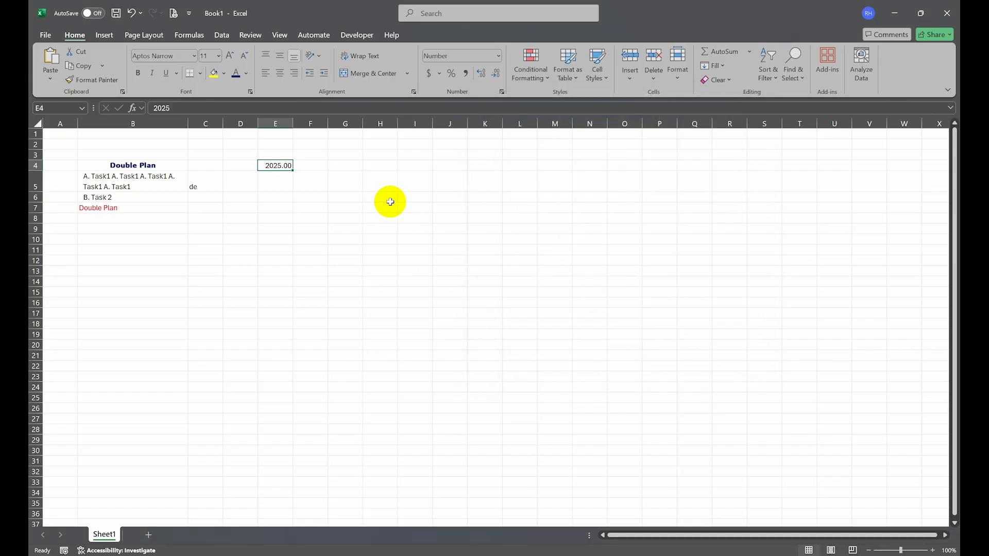
# Apply comma style to the value in cell E4, followed by the Currency format.
pyautogui.click(465, 73)
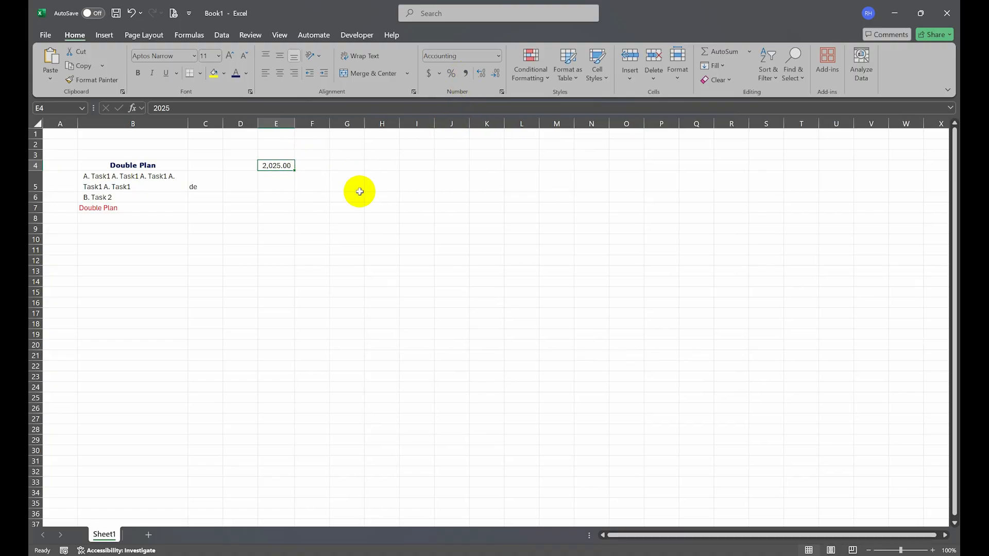
pyautogui.click(488, 57)
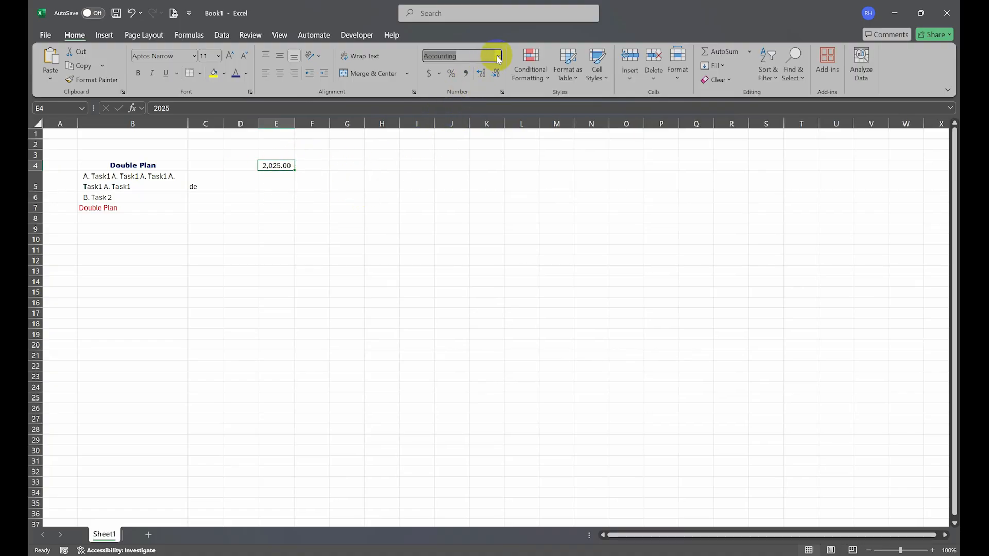
pyautogui.click(498, 57)
pyautogui.click(448, 127)
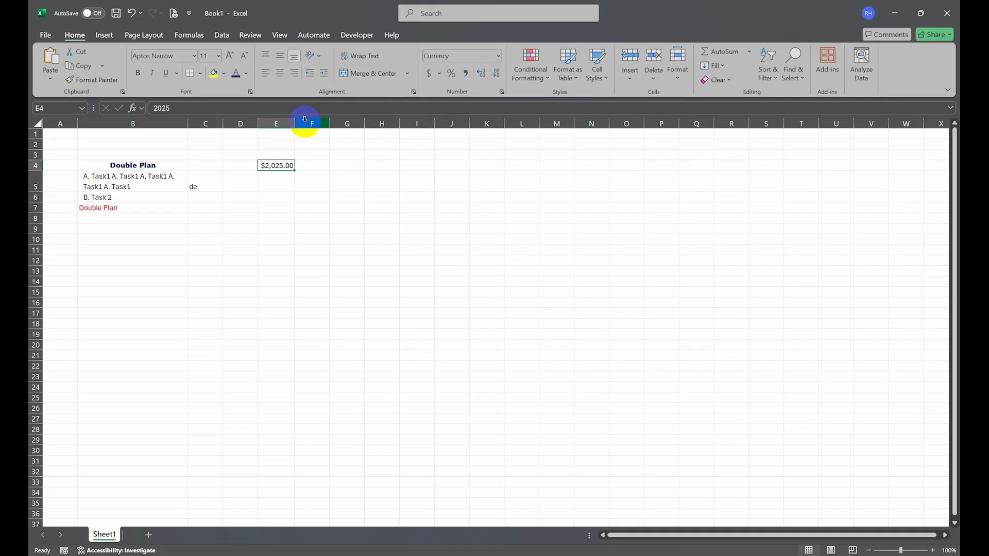
pyautogui.click(498, 57)
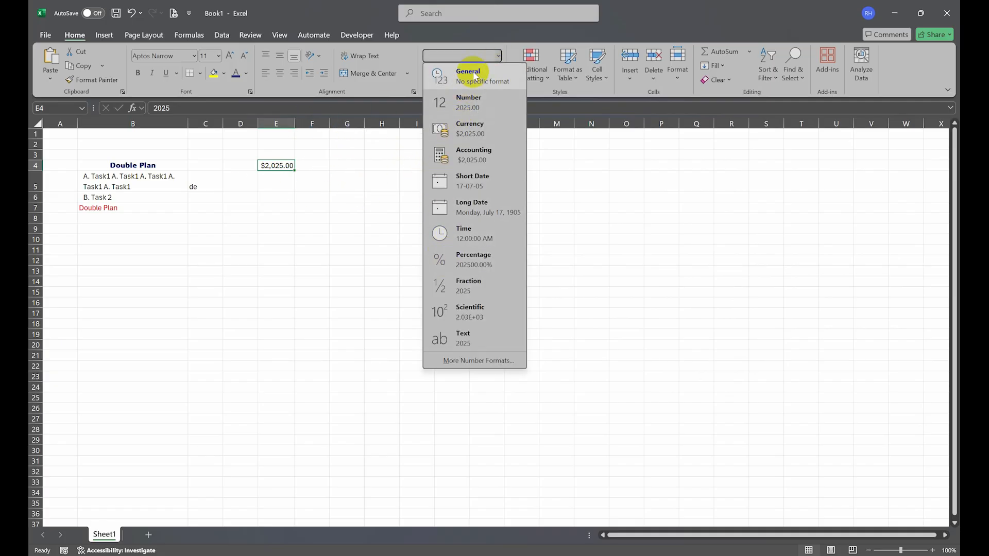
pyautogui.click(391, 175)
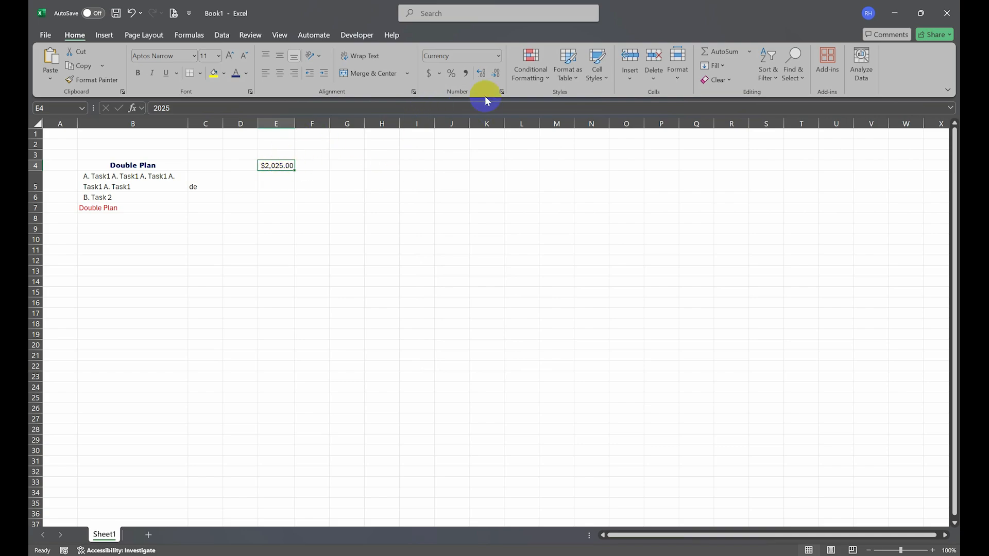
# Alternate cell E4 between percent style and comma style, ending on comma style.
pyautogui.click(449, 73)
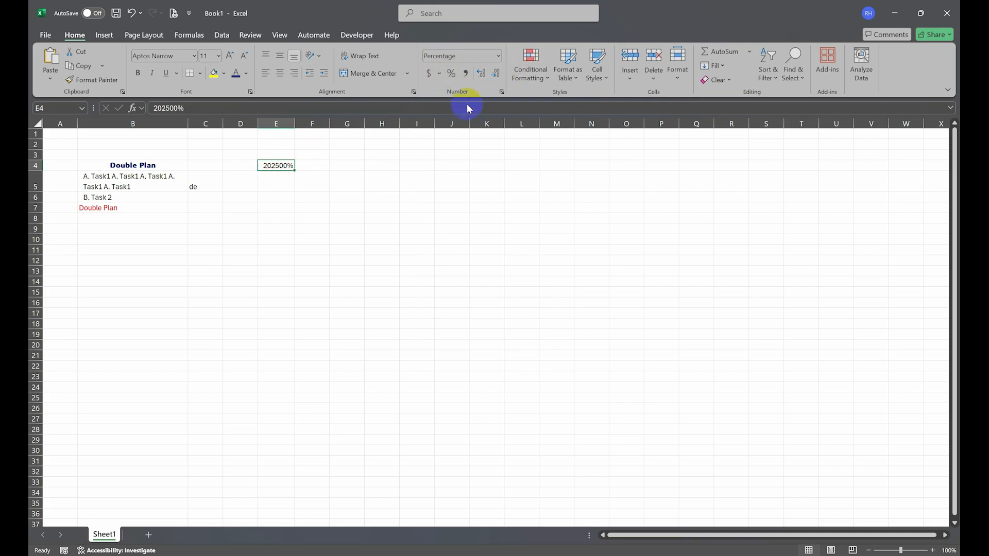
pyautogui.click(466, 74)
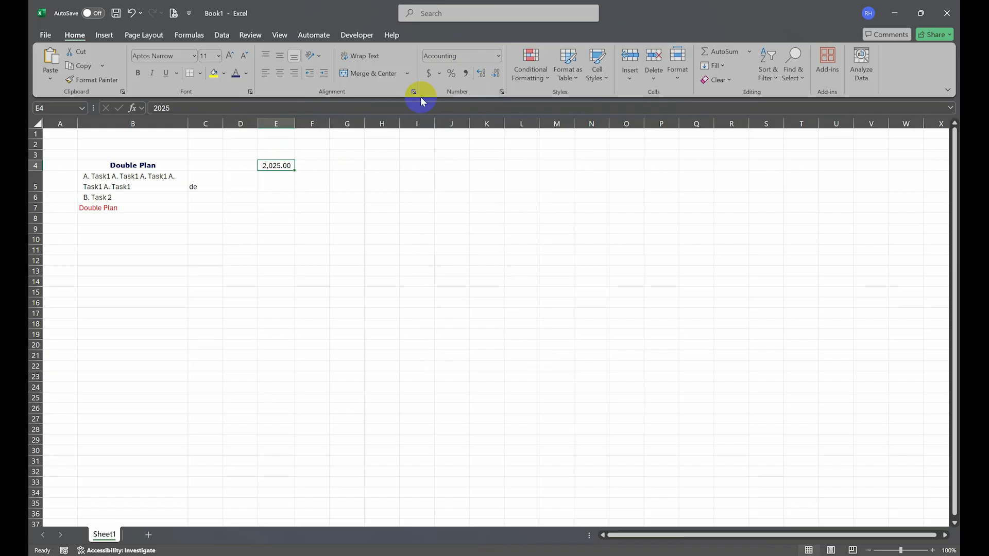
pyautogui.click(451, 74)
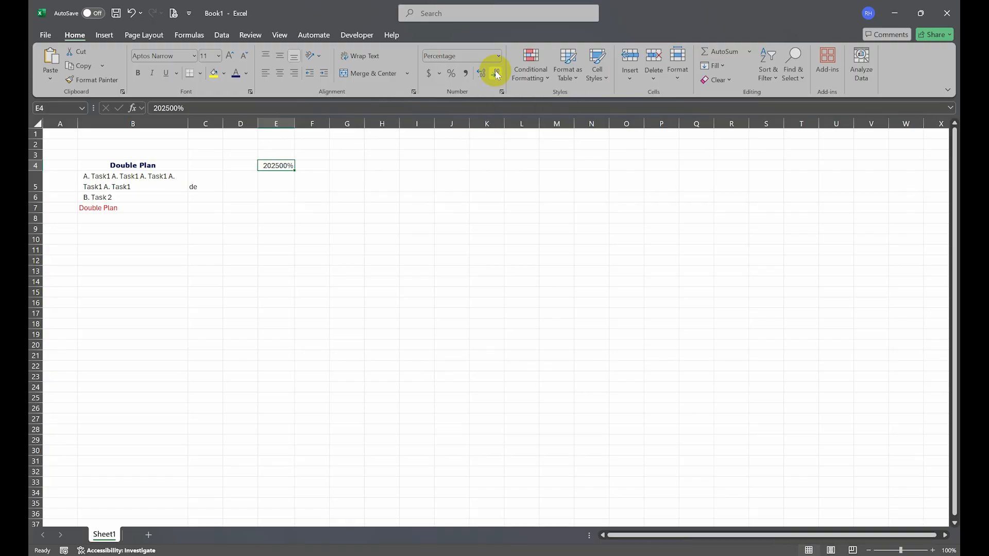
pyautogui.click(466, 73)
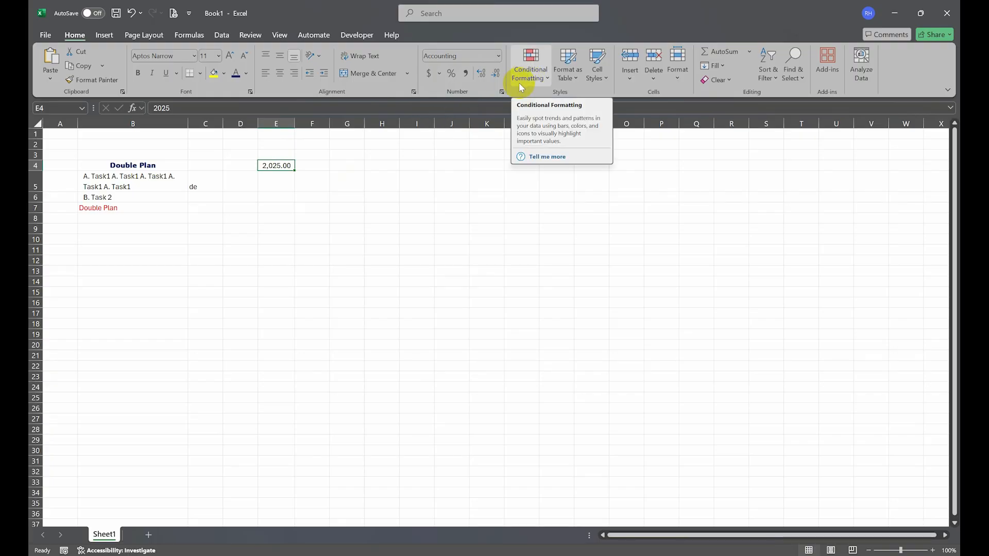
# Fill cell B7, containing the red Double Plan text, with a light blue theme colour.
pyautogui.click(313, 206)
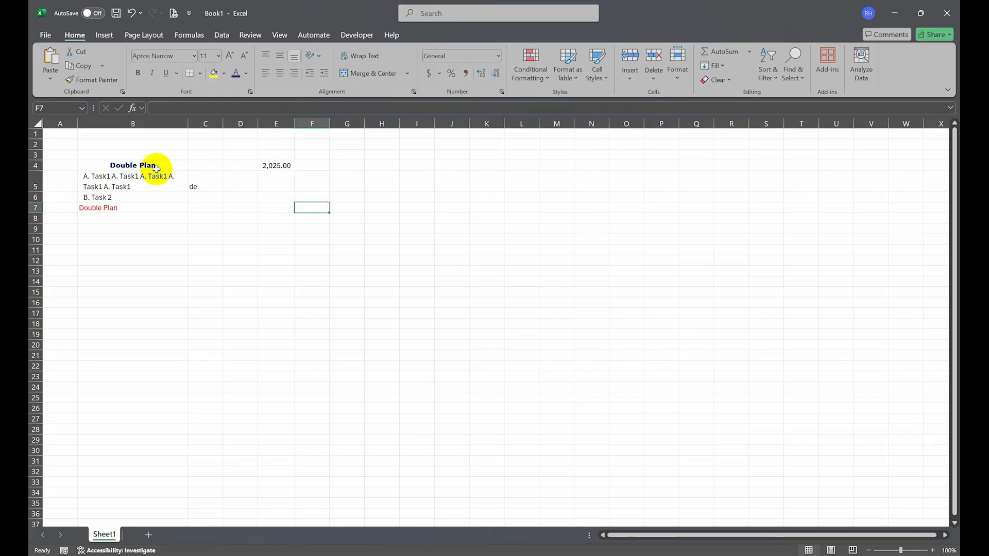
pyautogui.click(155, 208)
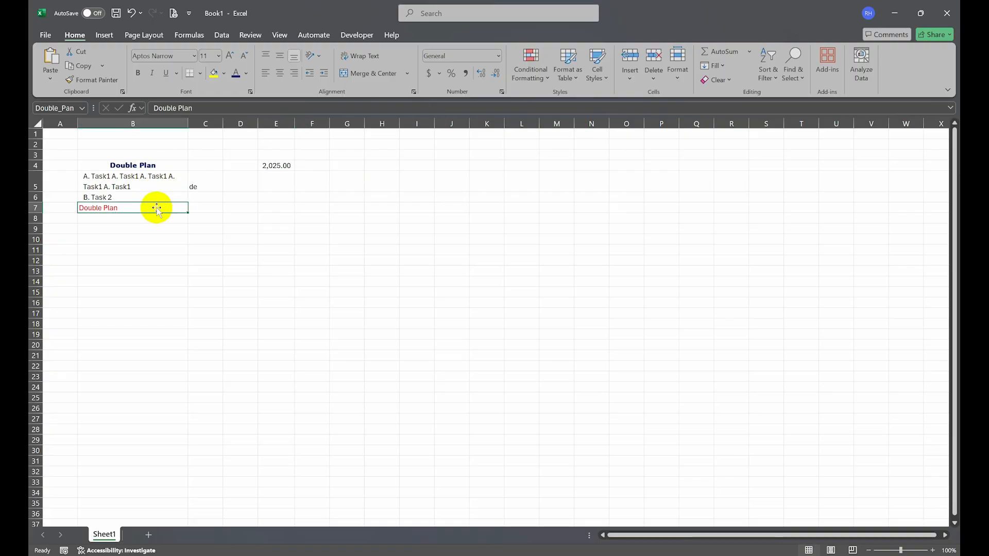
pyautogui.click(224, 74)
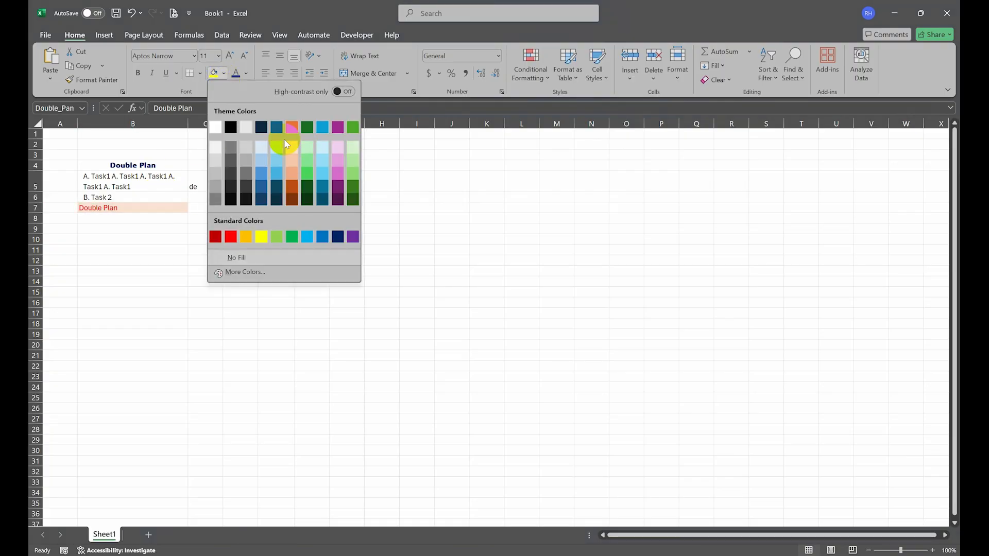
pyautogui.click(261, 146)
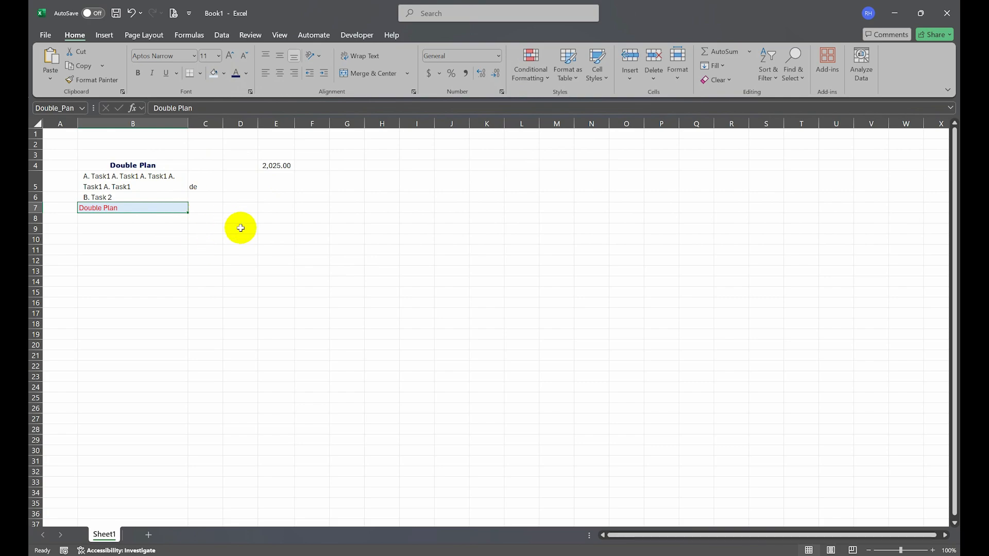
# Review the options offered for conditional formatting, table formatting, sorting and filtering, and finding and selecting.
pyautogui.click(534, 82)
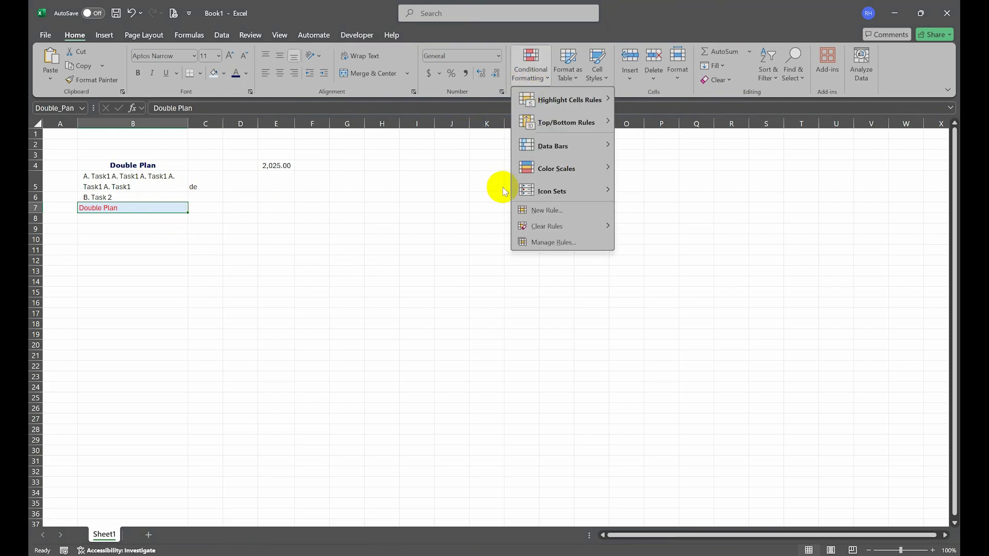
pyautogui.click(341, 194)
pyautogui.click(532, 80)
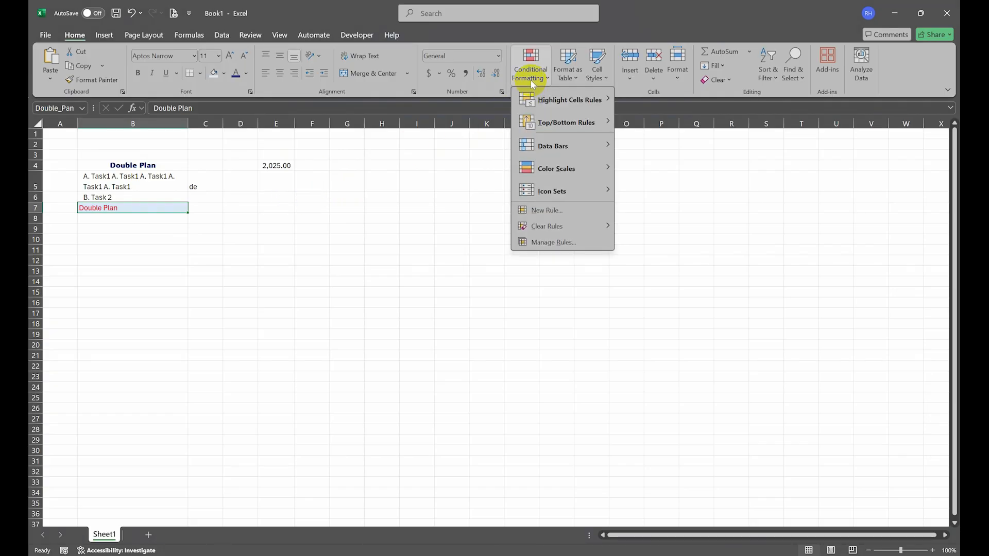
pyautogui.click(239, 208)
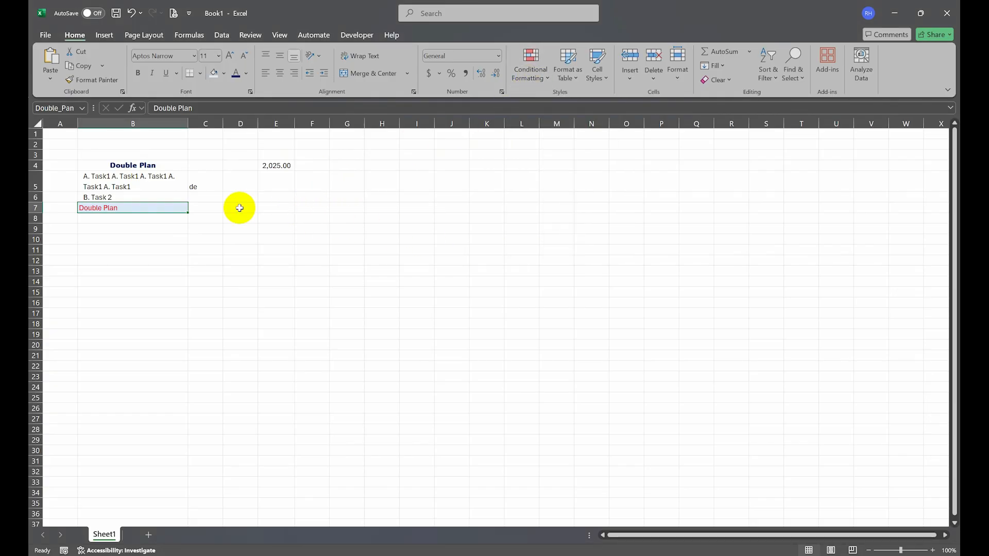
pyautogui.click(572, 80)
pyautogui.click(572, 80)
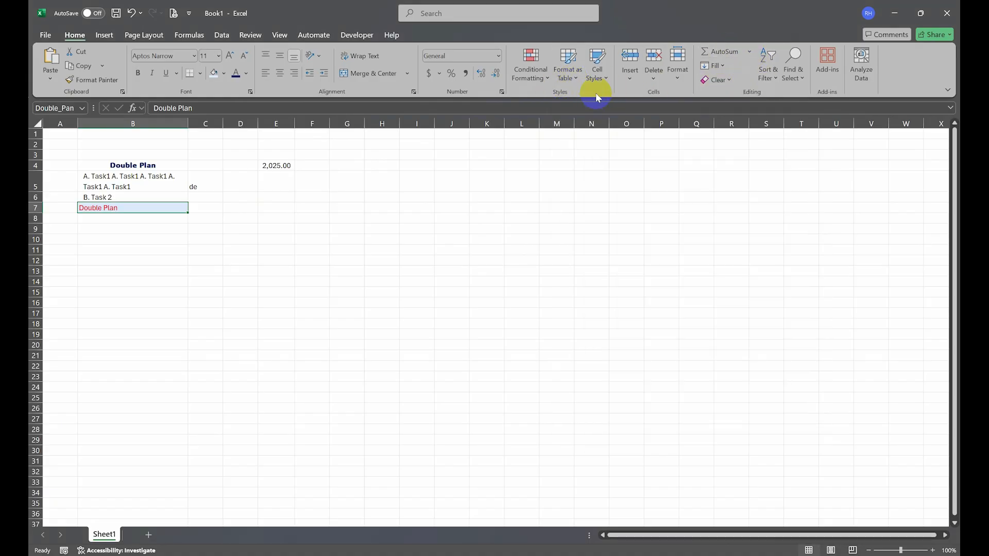
pyautogui.click(767, 72)
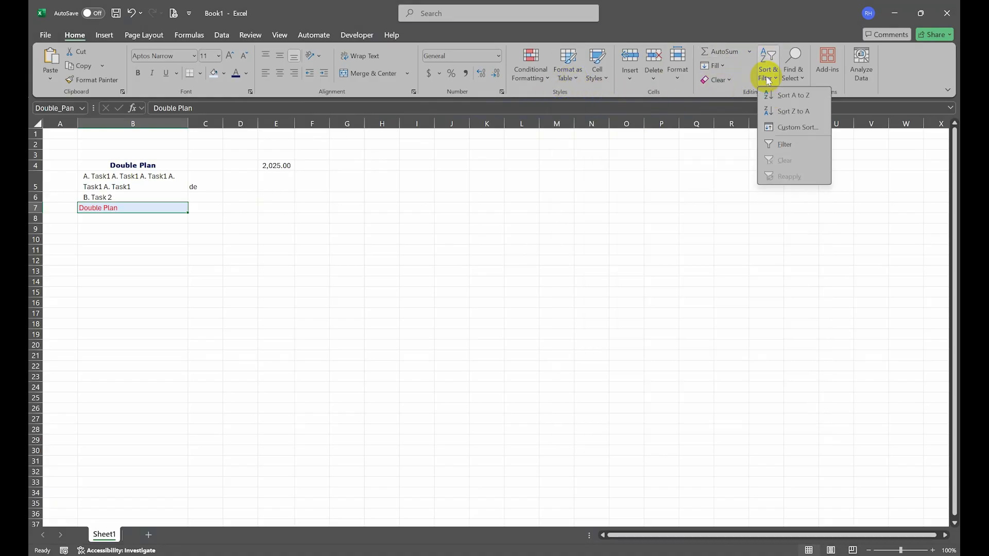
pyautogui.click(793, 76)
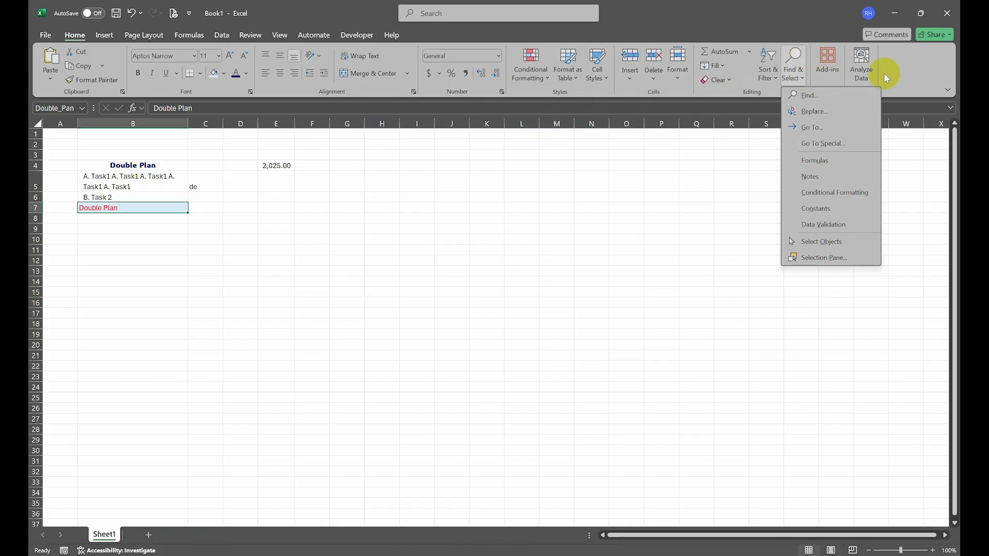
pyautogui.click(905, 67)
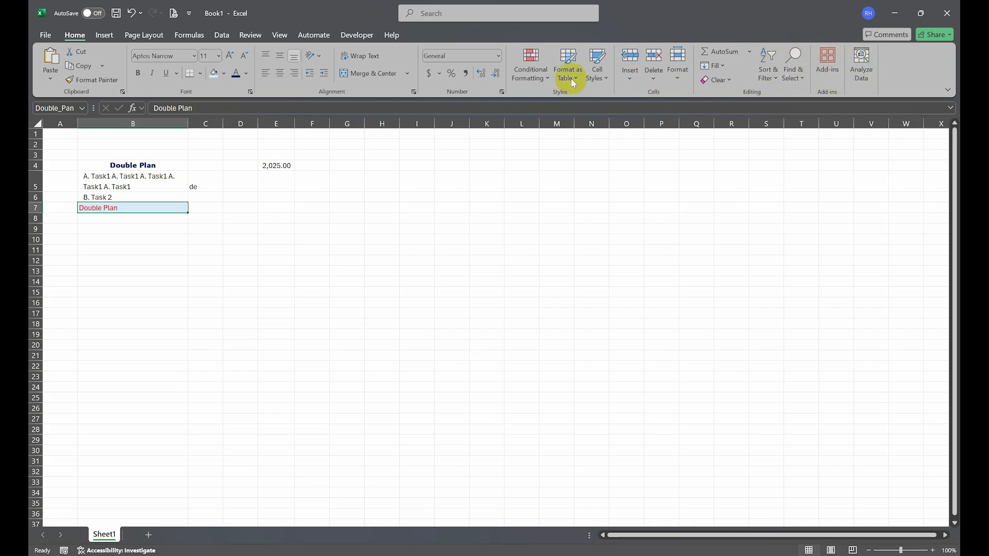
# Insert a checkbox in cell D6.
pyautogui.click(103, 34)
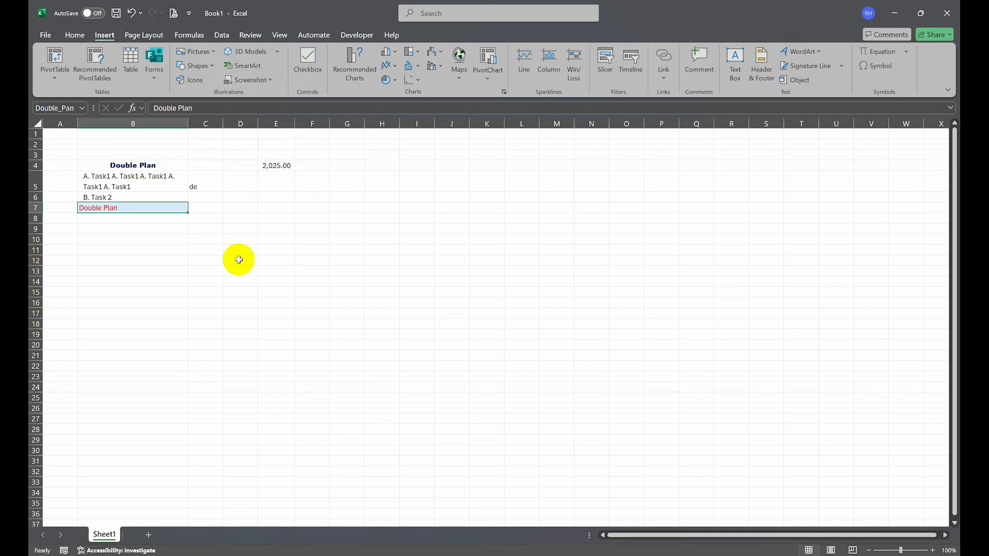
pyautogui.click(316, 194)
pyautogui.click(274, 192)
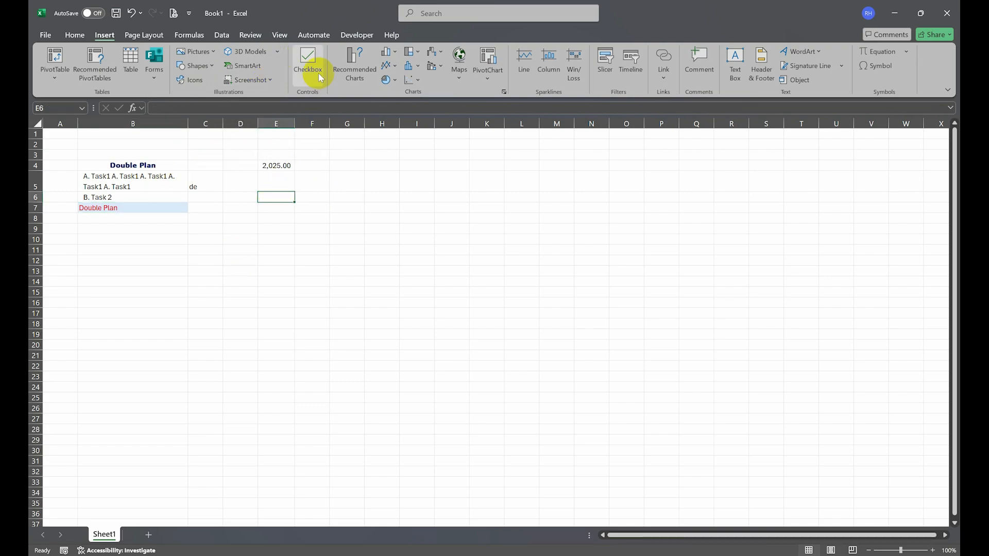
pyautogui.click(249, 196)
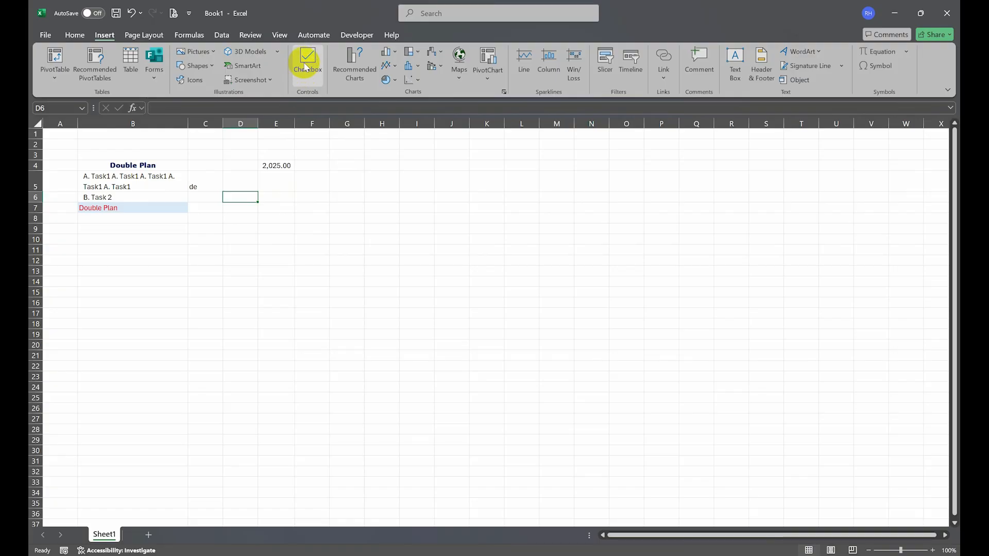
pyautogui.click(306, 76)
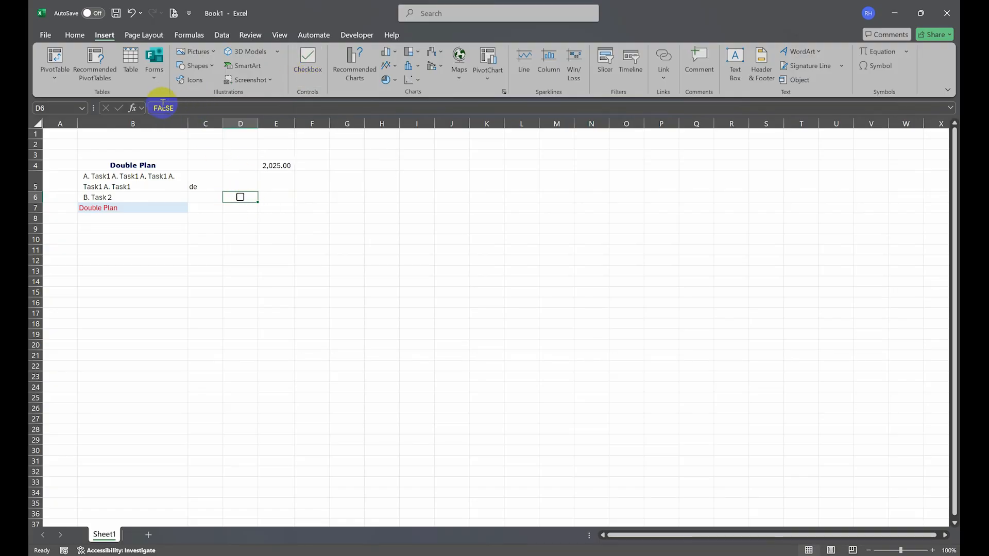
# Tick the checkbox in cell D6 and clear it again.
pyautogui.click(240, 196)
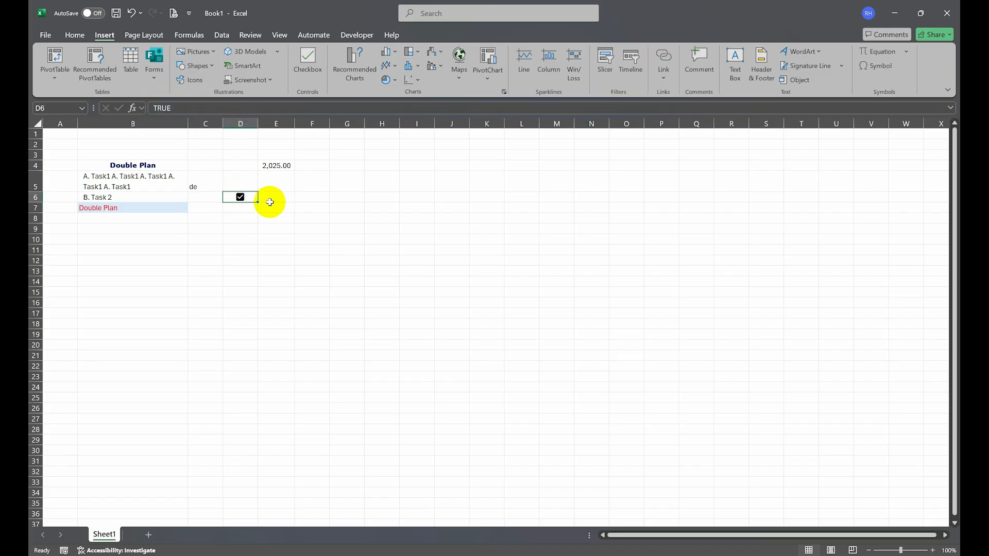
pyautogui.press('space')
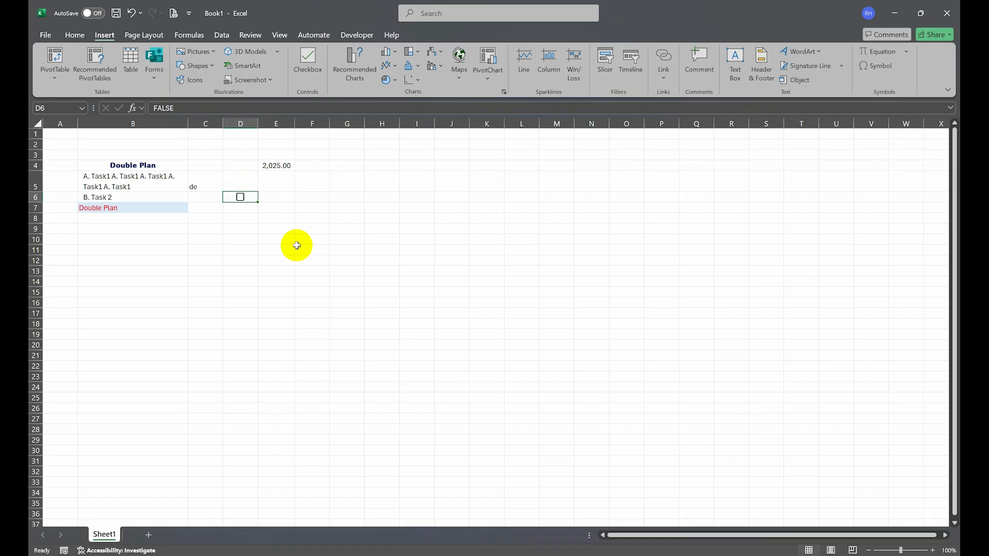
pyautogui.click(304, 219)
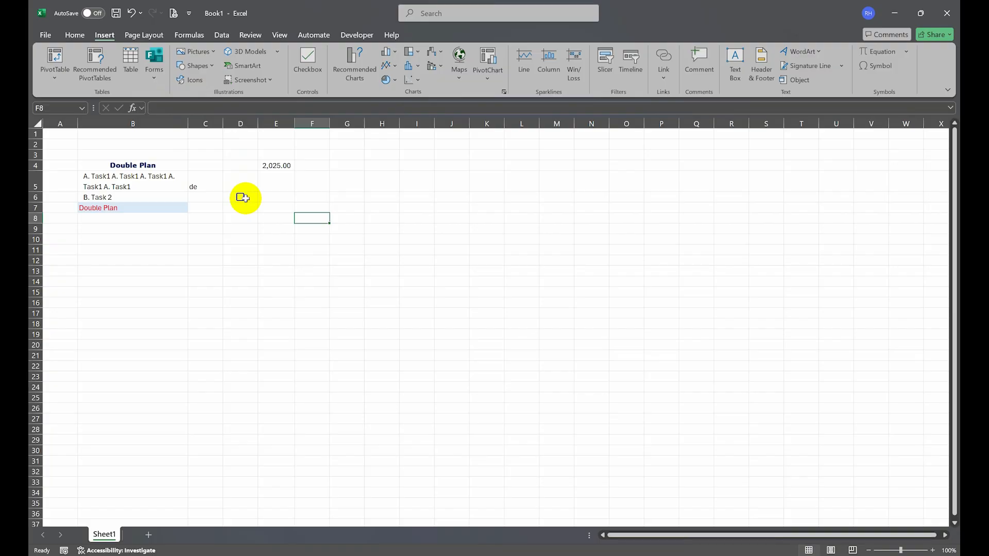
# Delete column D, which contains the checkbox in row 6.
pyautogui.click(256, 197)
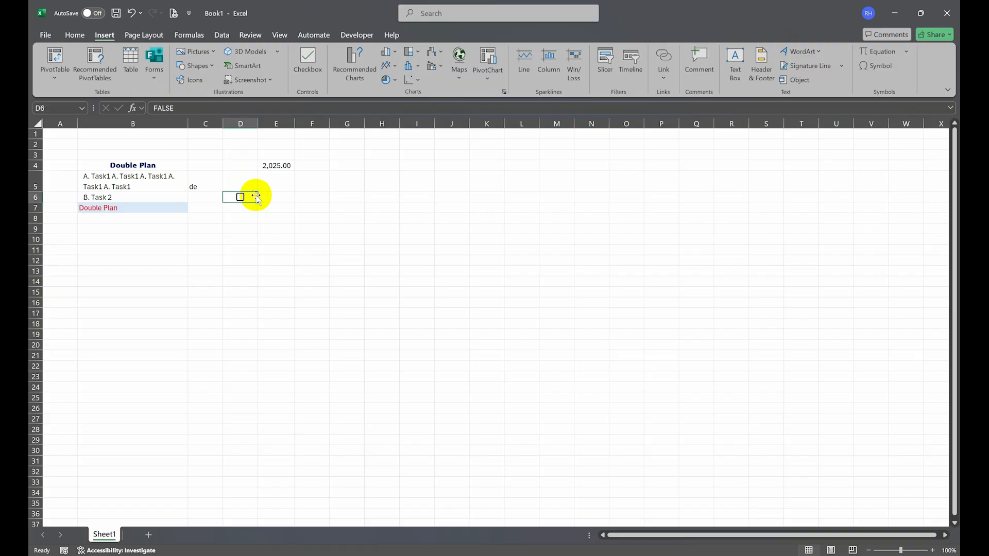
pyautogui.rightClick(240, 123)
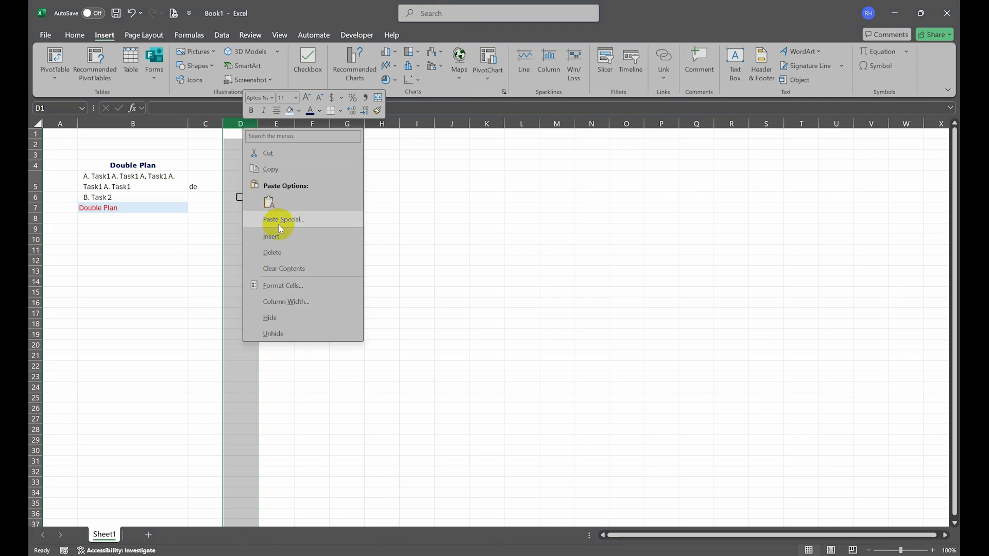
pyautogui.click(288, 244)
pyautogui.click(301, 208)
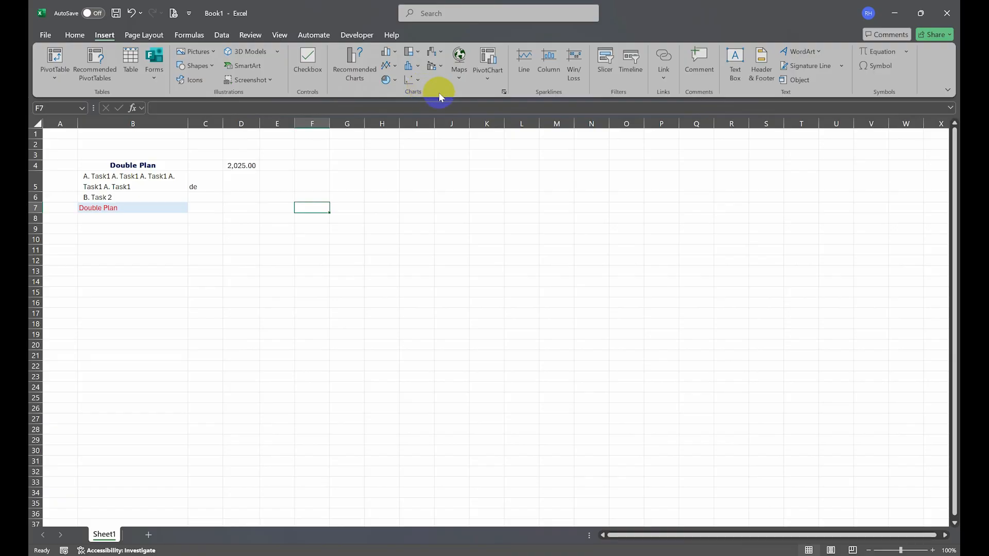
# Review the pie and doughnut chart types and the equation options available for insertion.
pyautogui.click(394, 80)
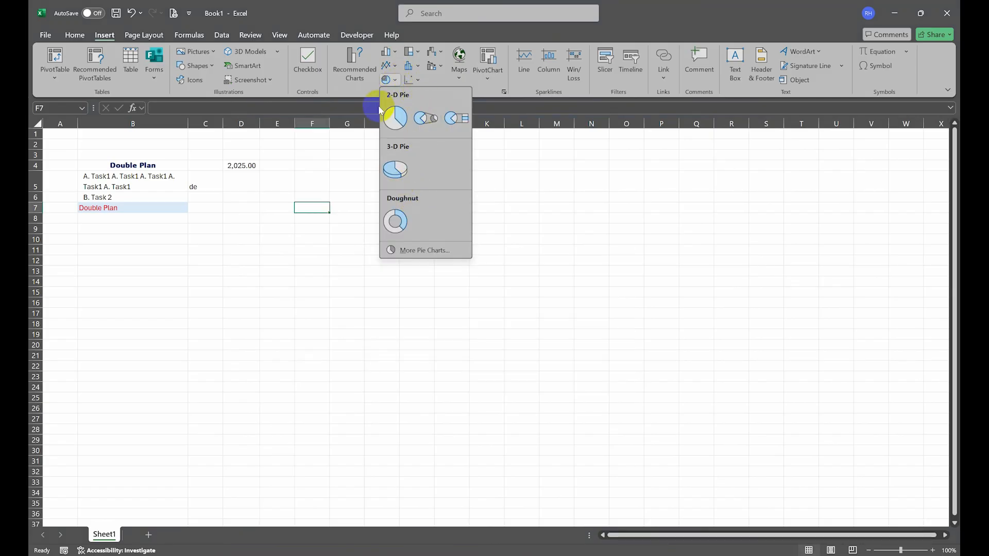
pyautogui.press('Escape')
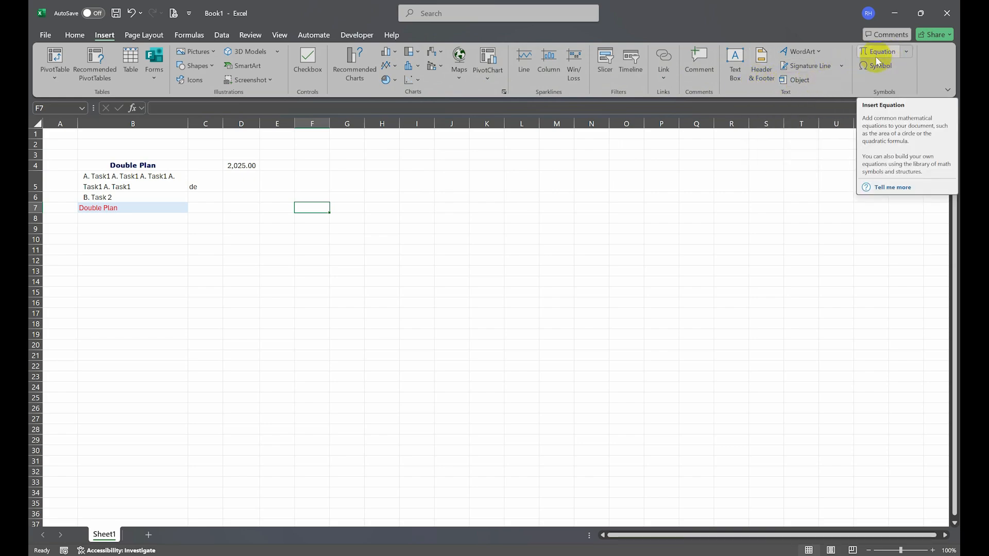
pyautogui.click(908, 53)
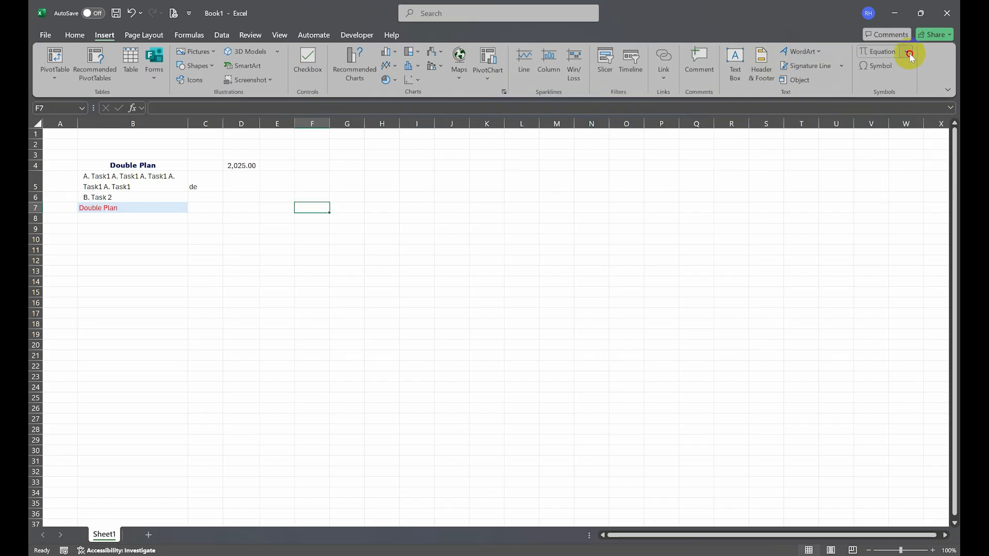
pyautogui.click(669, 268)
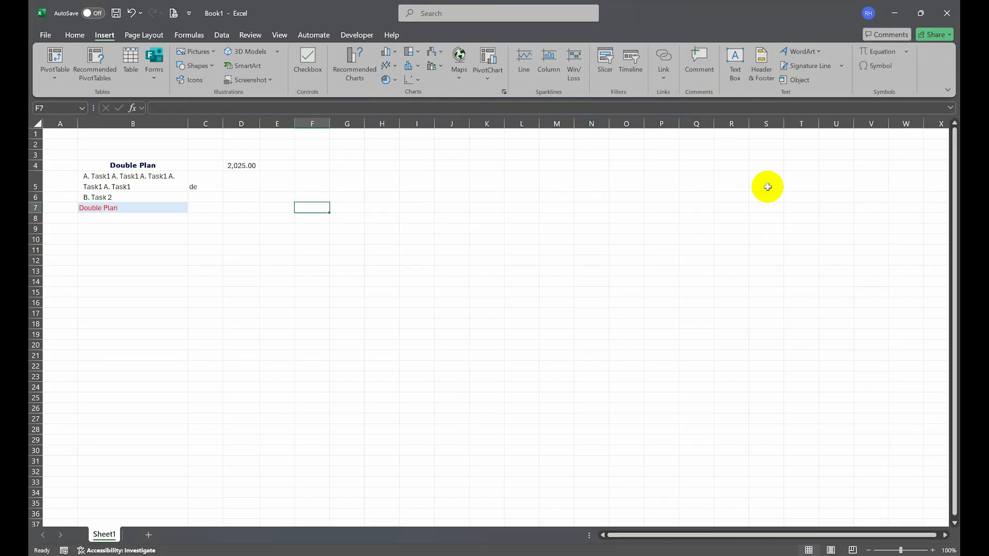
pyautogui.click(255, 218)
# Review the margin presets and paper sizes for the sheet, keeping the page orientation on Portrait.
pyautogui.click(142, 35)
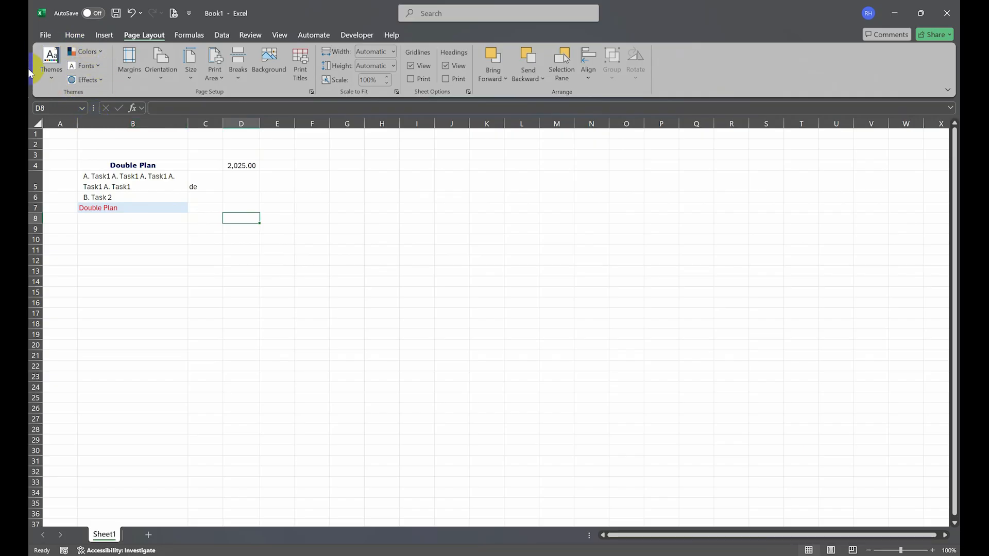
pyautogui.click(120, 85)
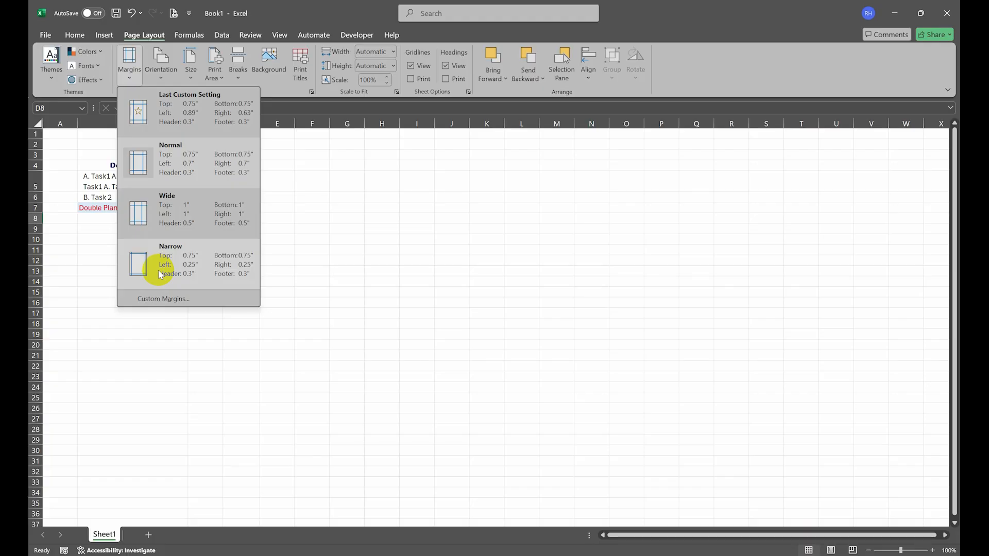
pyautogui.click(219, 211)
pyautogui.click(163, 76)
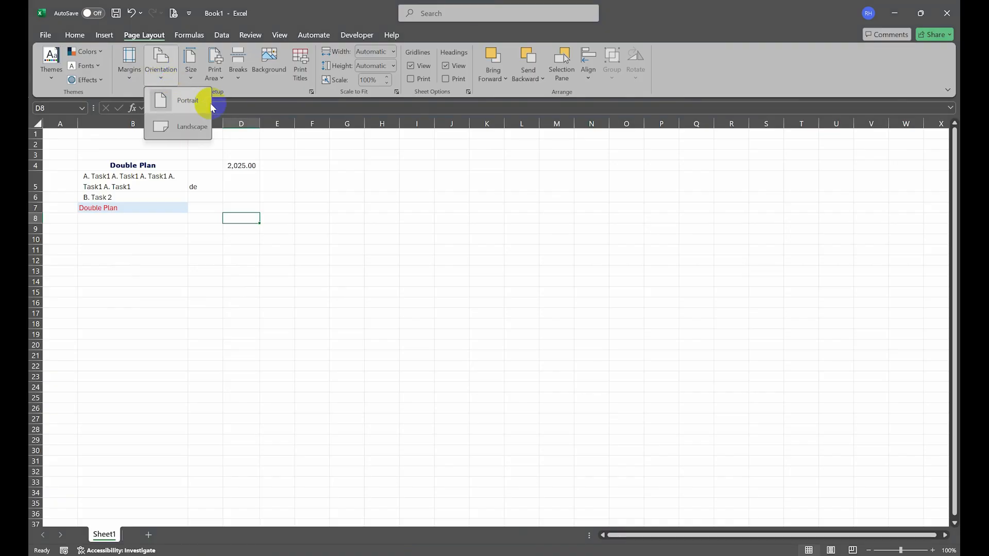
pyautogui.click(188, 100)
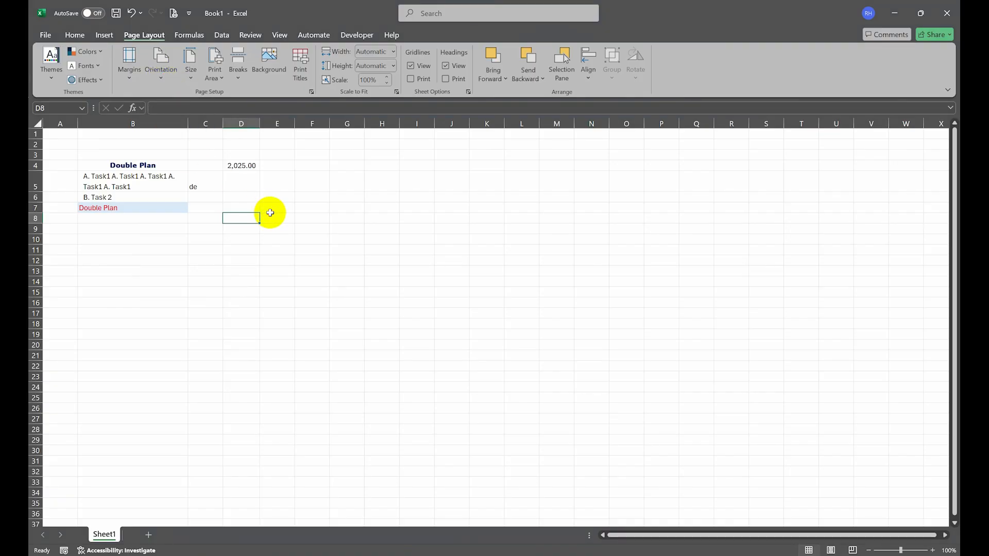
pyautogui.click(189, 76)
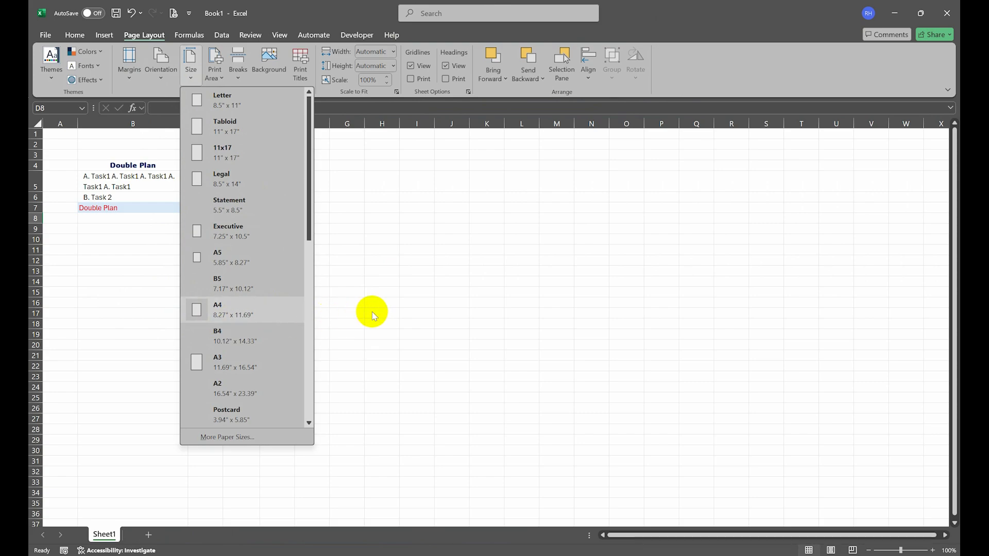
pyautogui.click(140, 315)
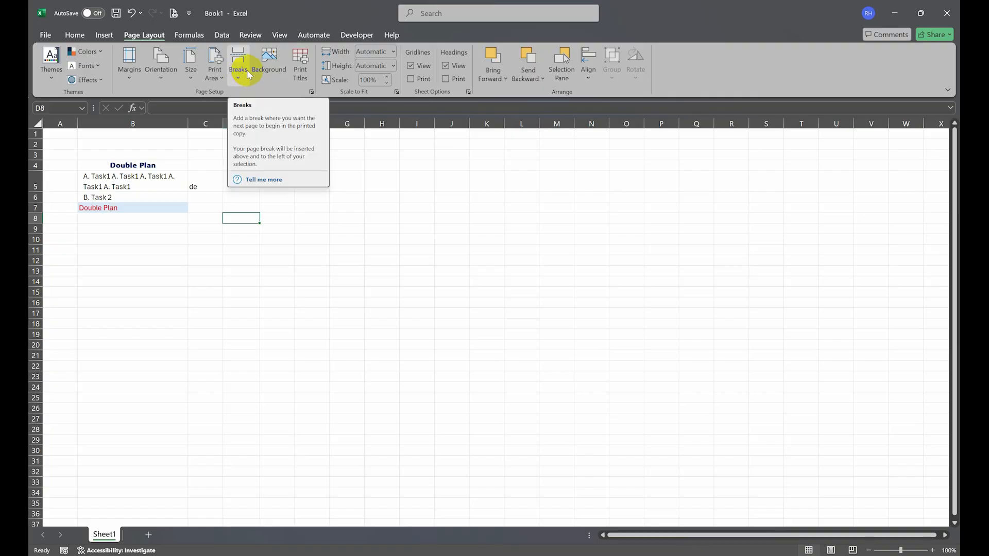
pyautogui.click(322, 221)
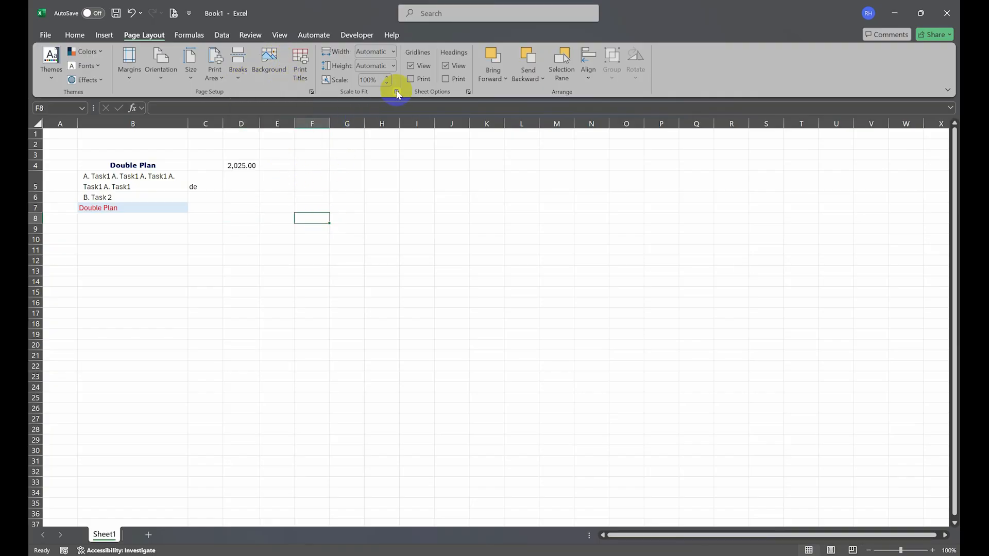
pyautogui.click(382, 246)
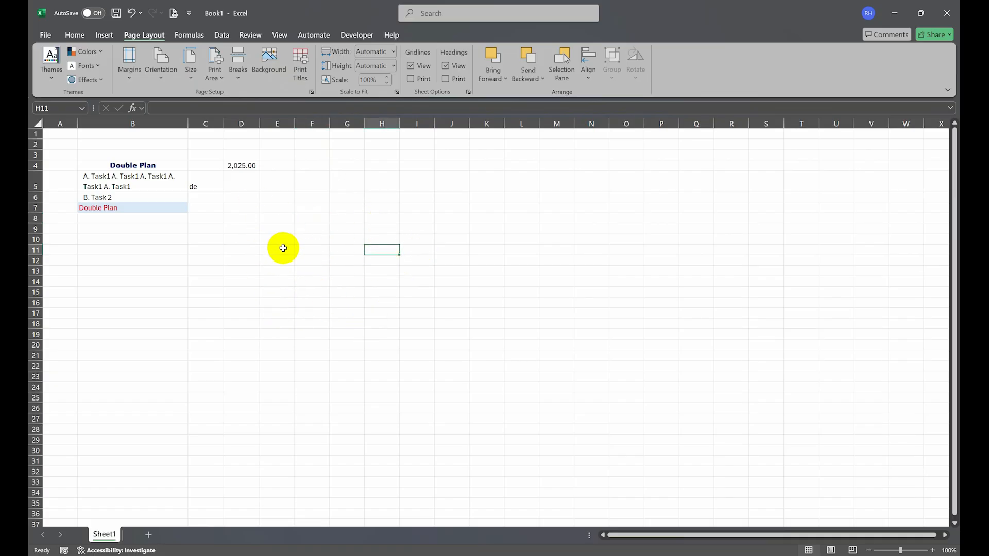
pyautogui.click(281, 238)
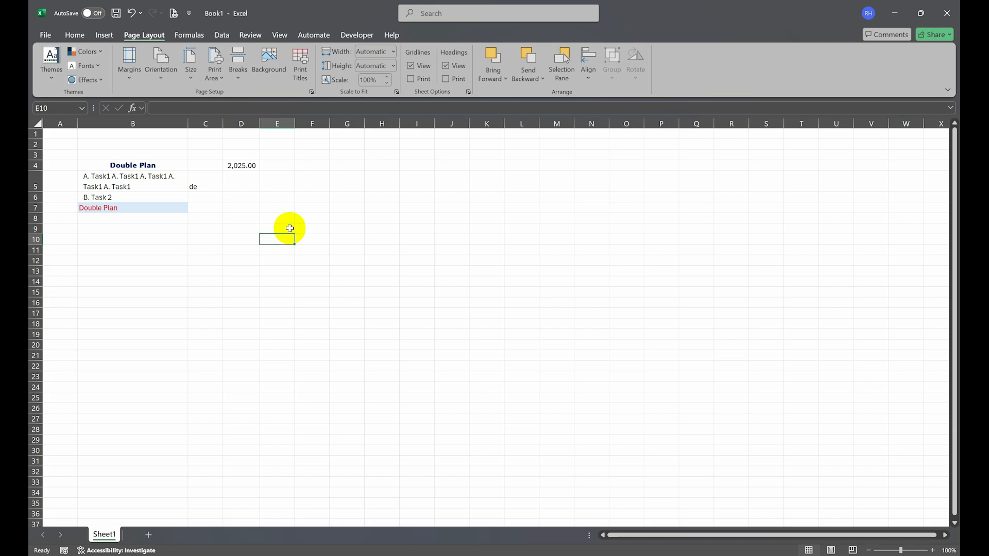
pyautogui.click(311, 238)
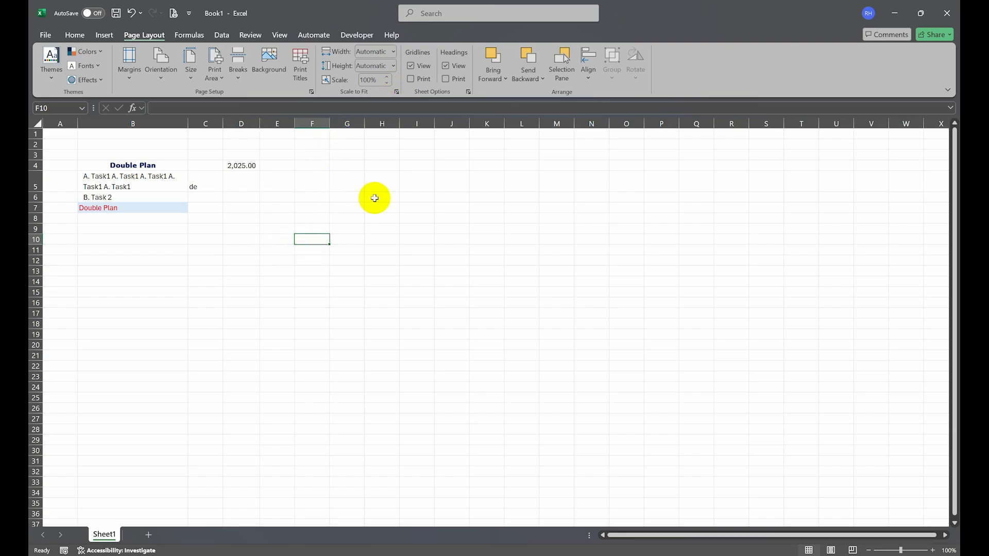
# Hide the worksheet's gridlines and show them again.
pyautogui.click(410, 66)
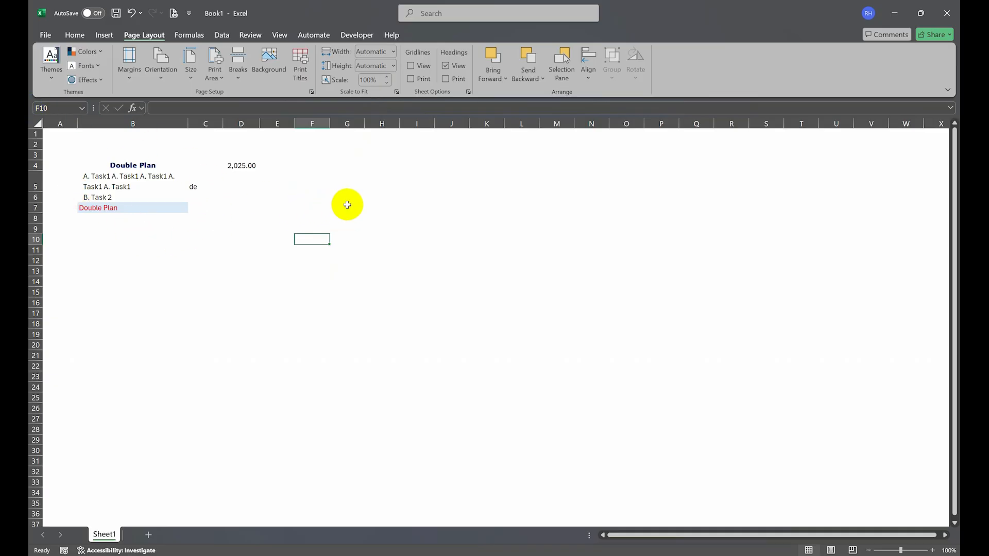
pyautogui.moveTo(311, 207); pyautogui.dragTo(381, 204)
pyautogui.click(378, 256)
pyautogui.click(340, 207)
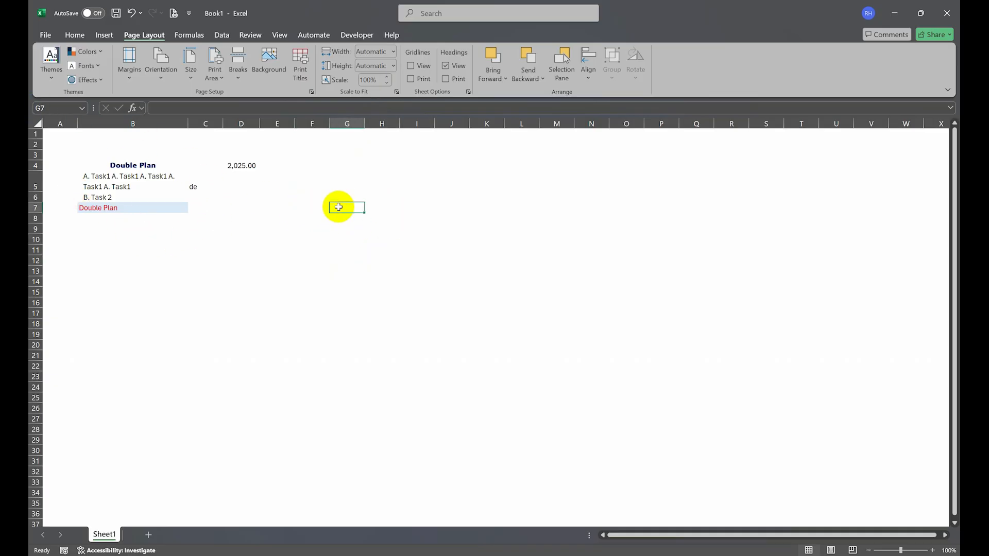
pyautogui.click(313, 193)
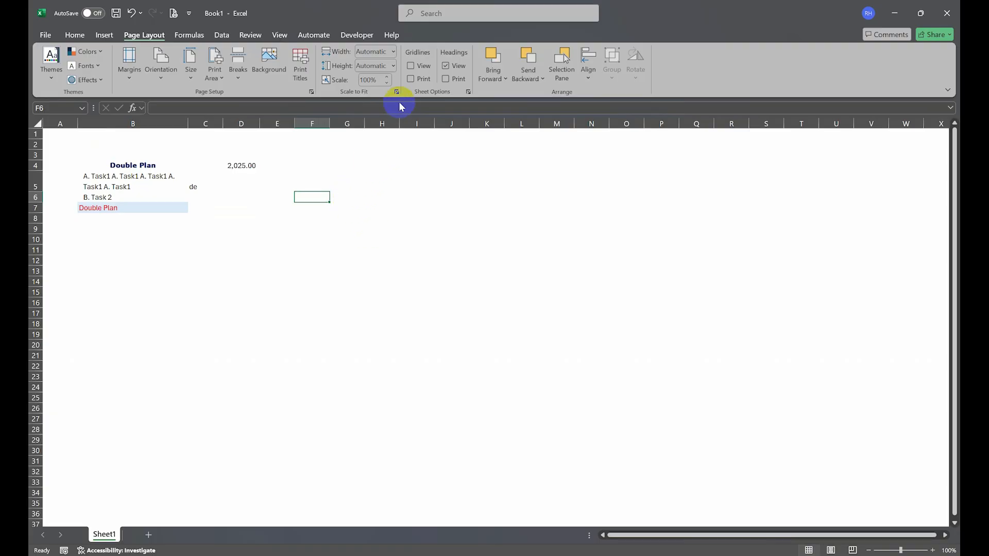
pyautogui.click(411, 66)
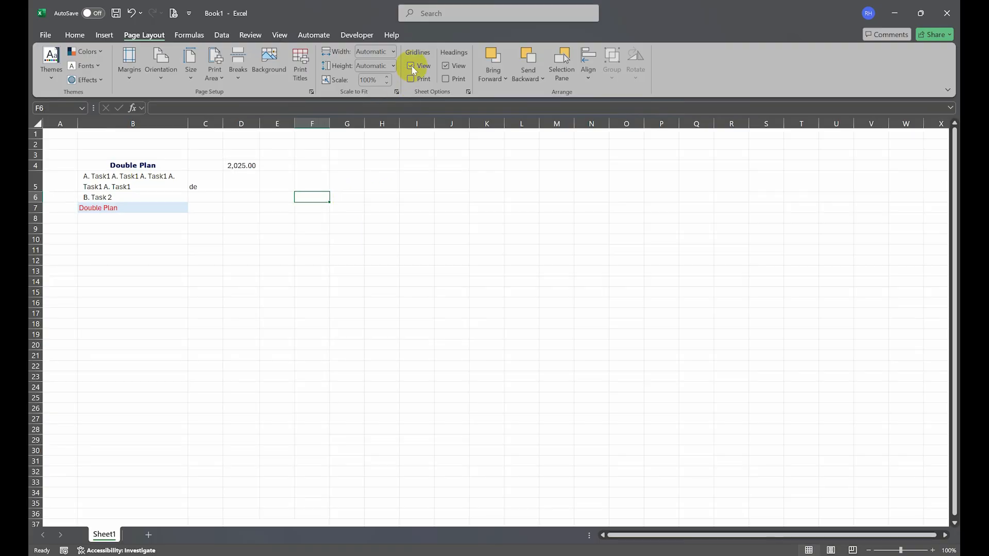
pyautogui.click(339, 218)
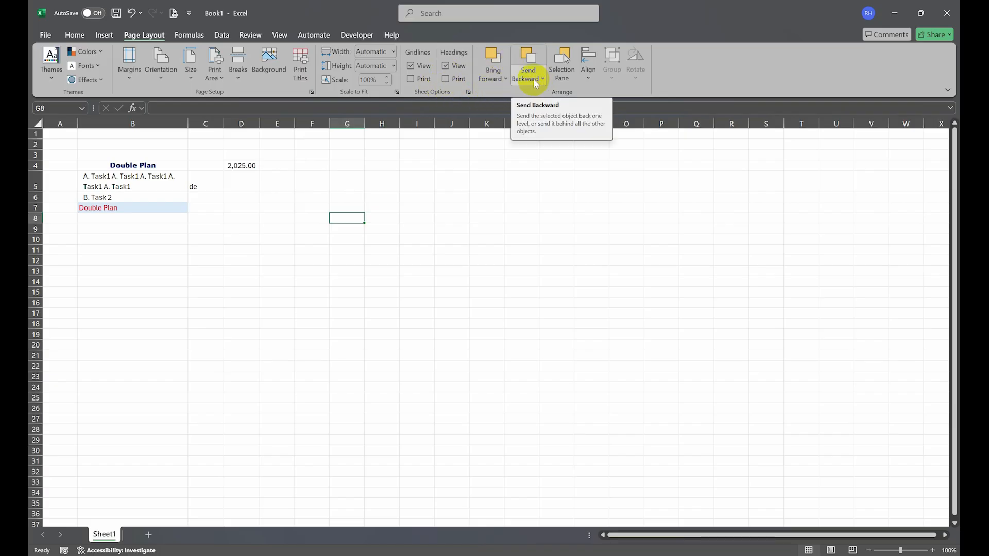
# Review the alignment, distribution and snapping options offered for arranging objects.
pyautogui.click(589, 77)
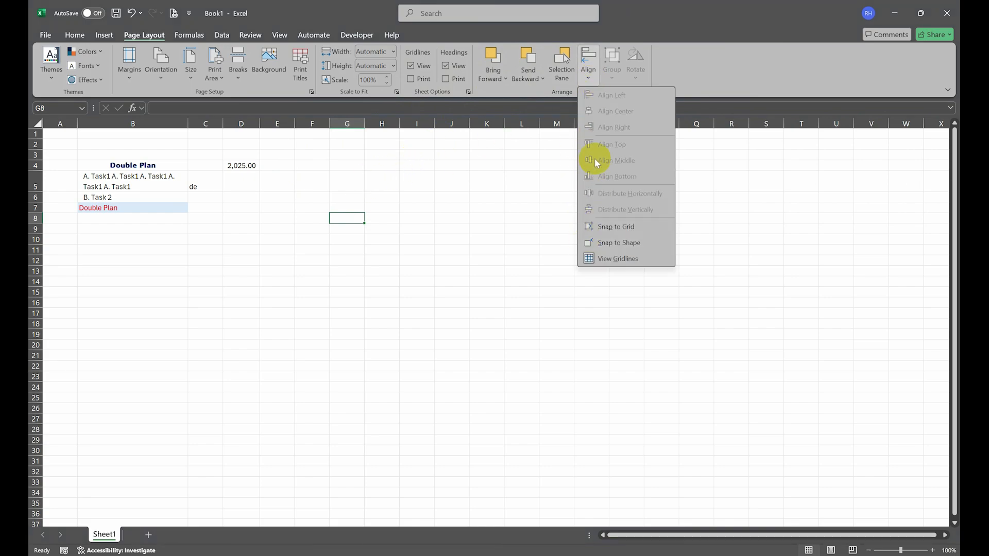
pyautogui.click(130, 185)
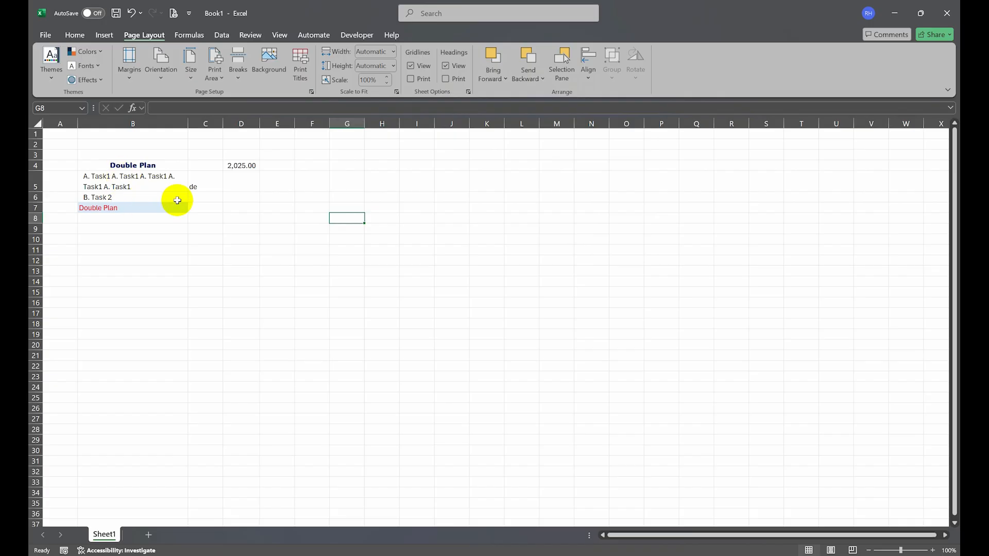
pyautogui.click(587, 72)
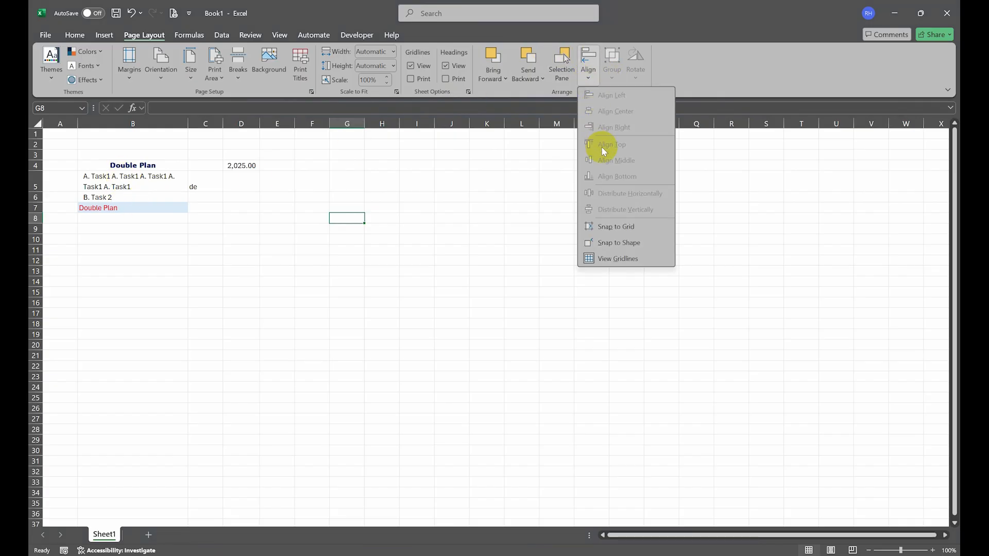
pyautogui.click(287, 240)
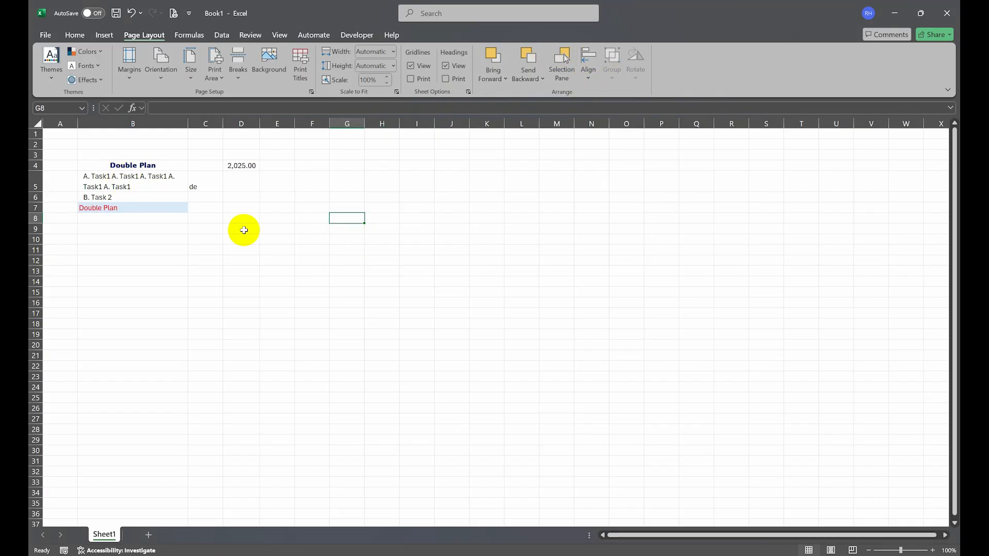
# Review the functions in the Financial, Logical, Text, Date & Time and Lookup & Reference categories.
pyautogui.click(188, 35)
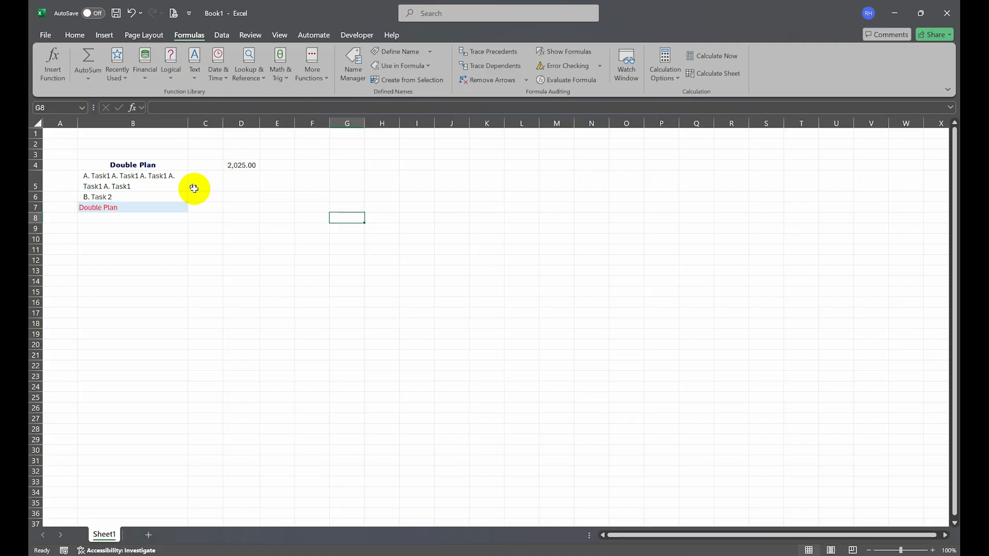
pyautogui.click(124, 80)
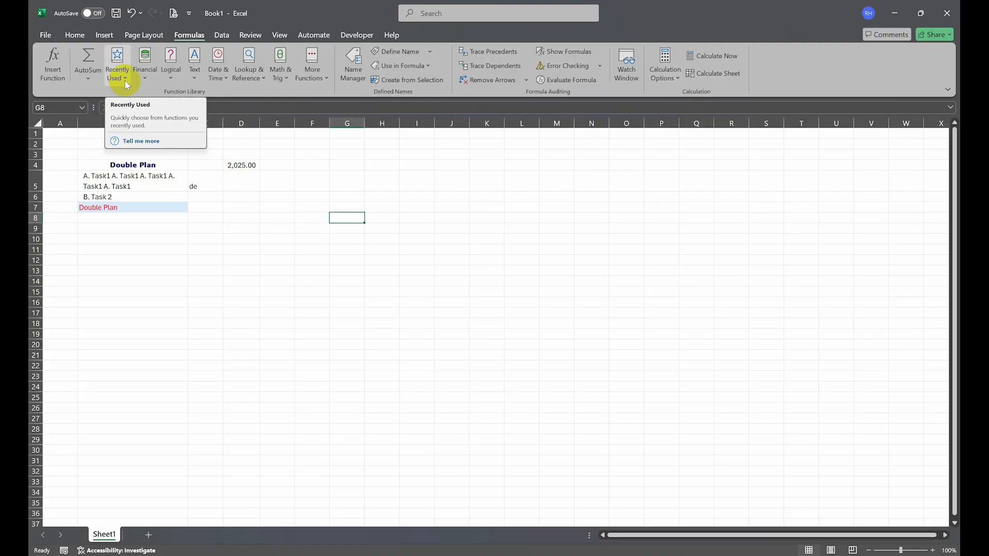
pyautogui.press('Escape')
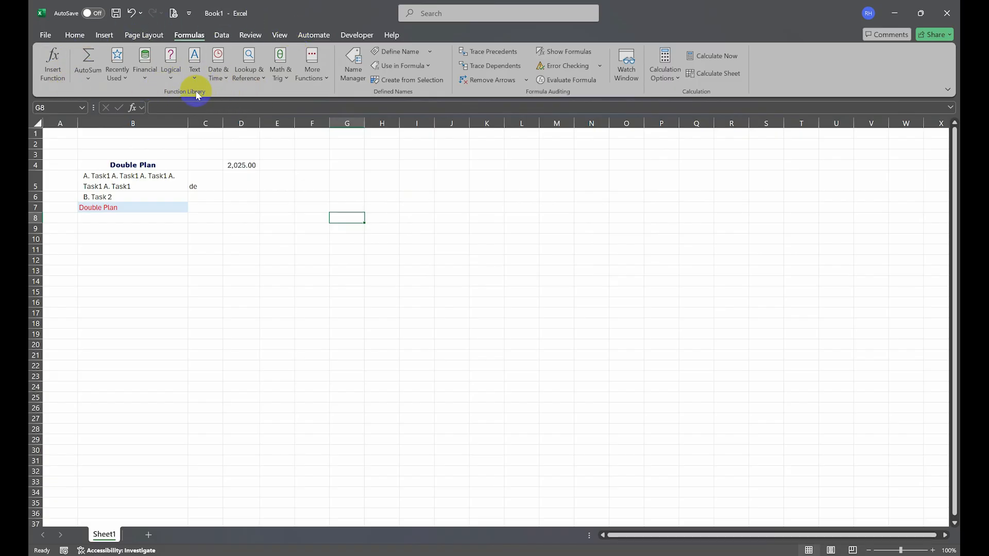
pyautogui.click(144, 80)
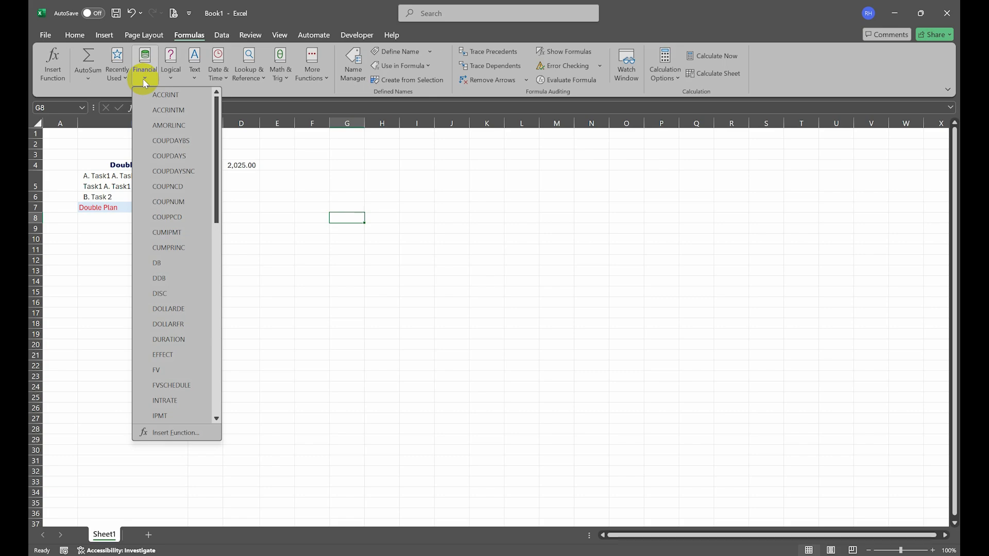
pyautogui.click(171, 81)
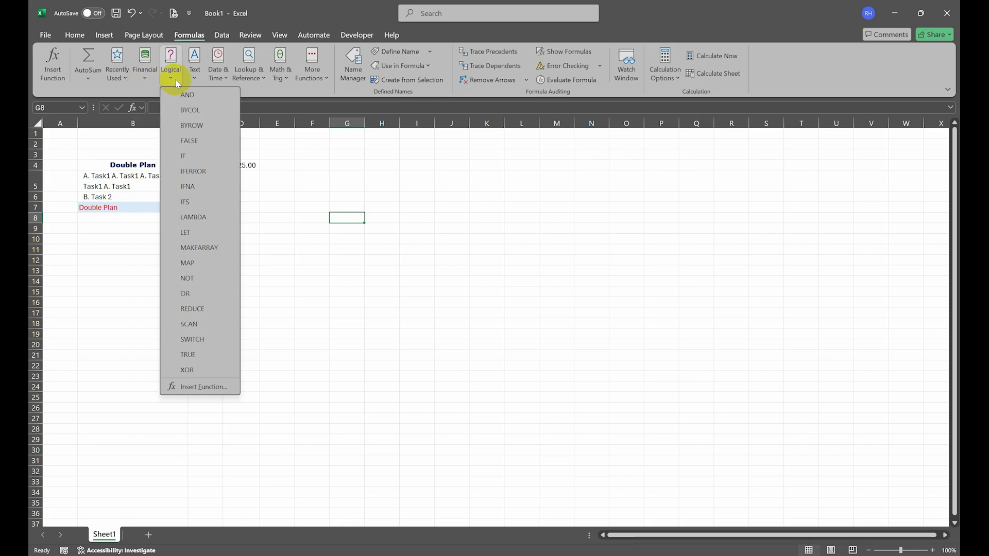
pyautogui.click(192, 79)
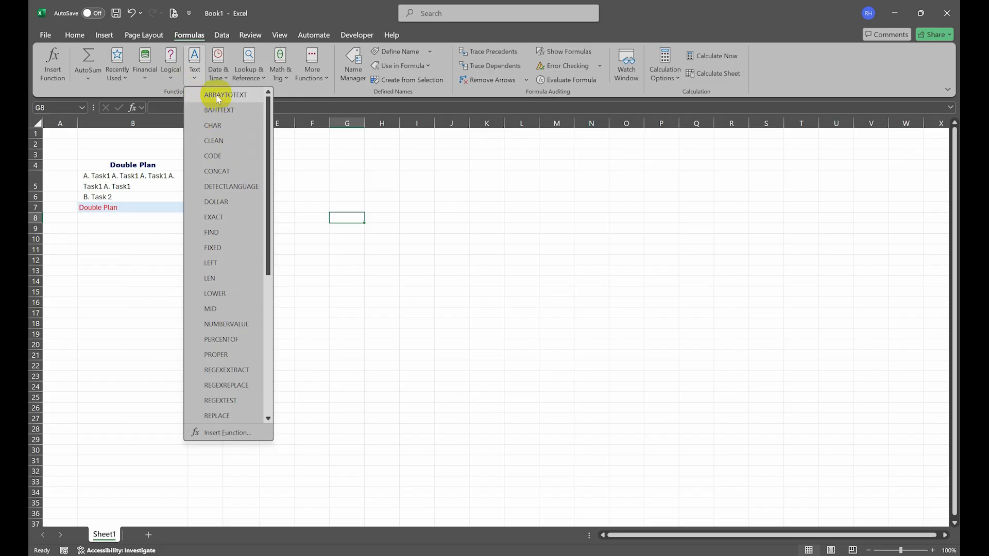
pyautogui.click(216, 76)
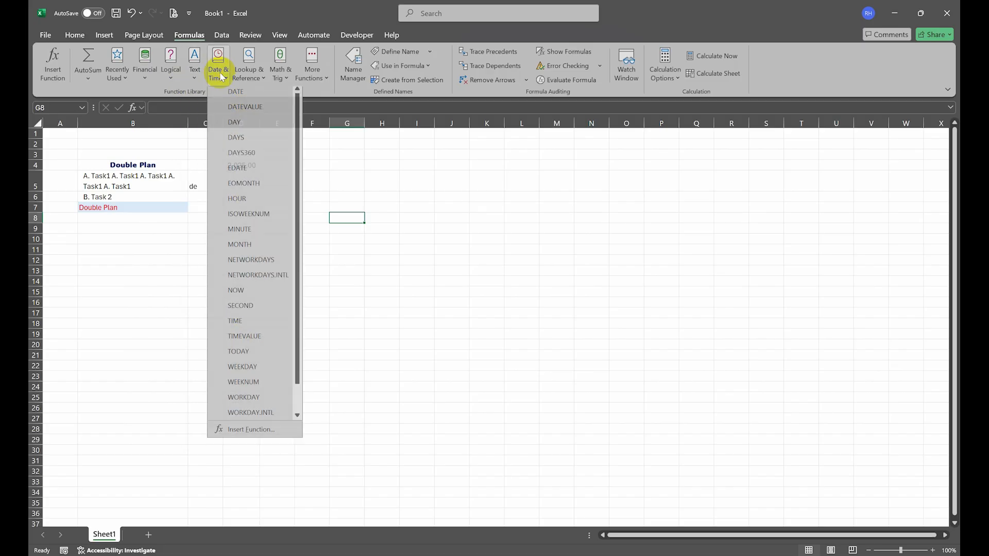
pyautogui.scroll(-1, 230, 266)
pyautogui.scroll(1, 230, 278)
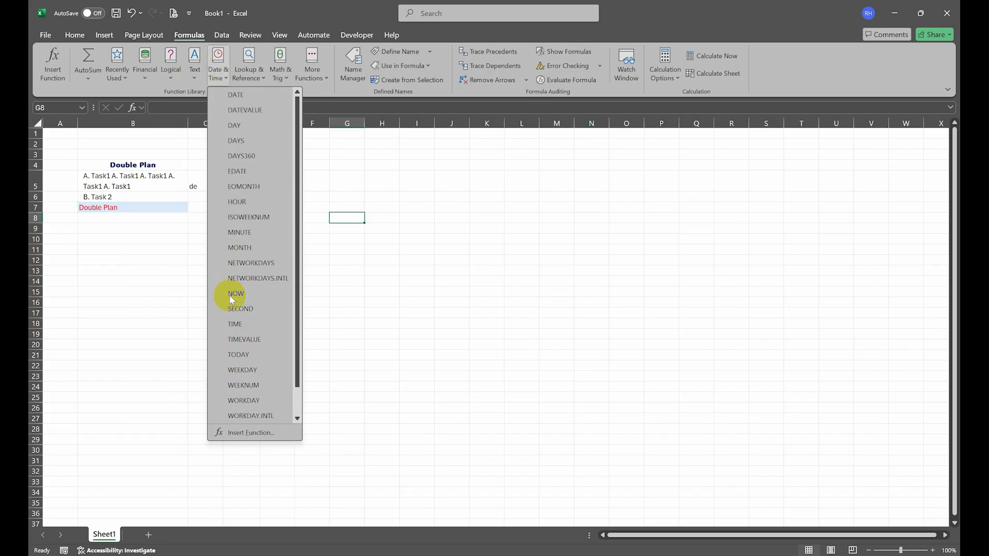
pyautogui.click(250, 77)
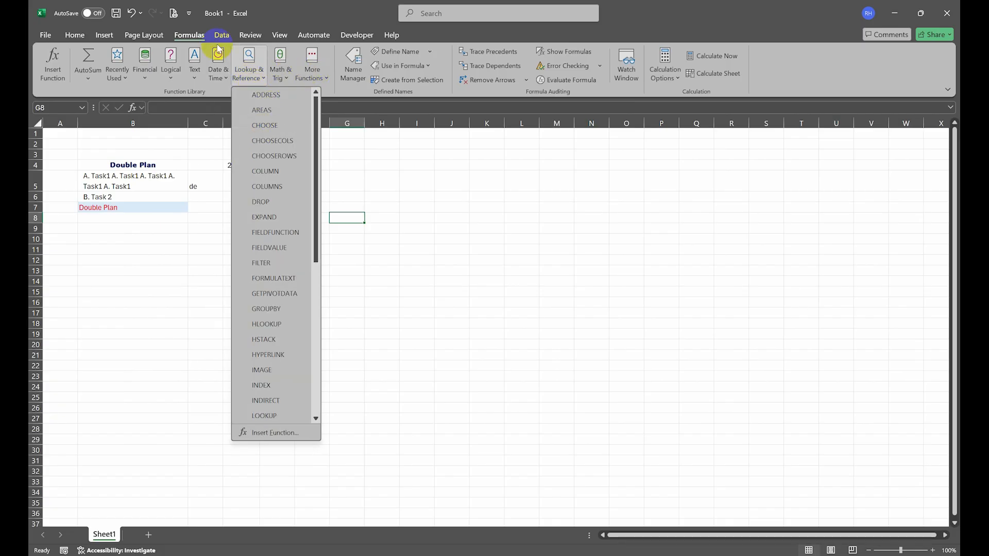
# Review the sorting, filtering and Text to Columns tools available for worksheet data.
pyautogui.click(421, 256)
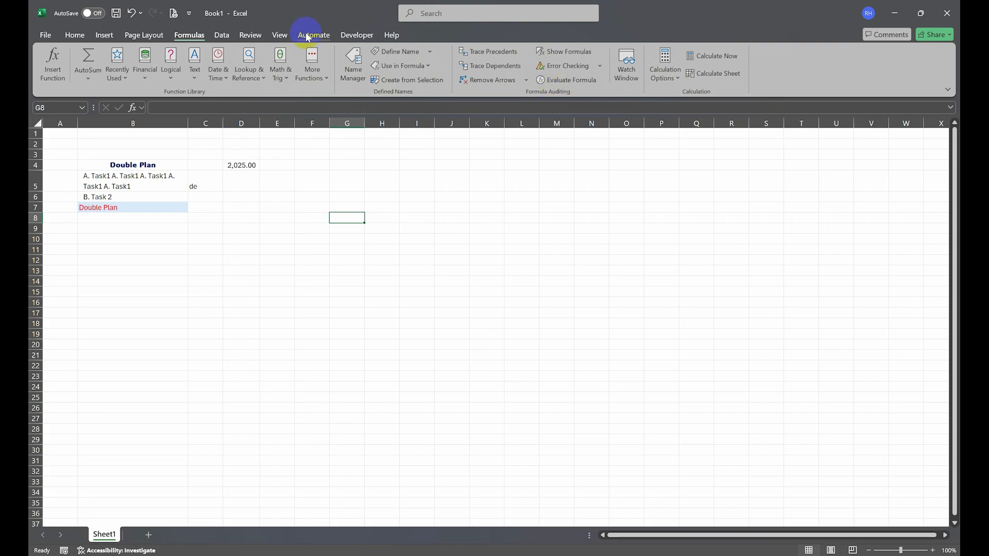
pyautogui.click(221, 35)
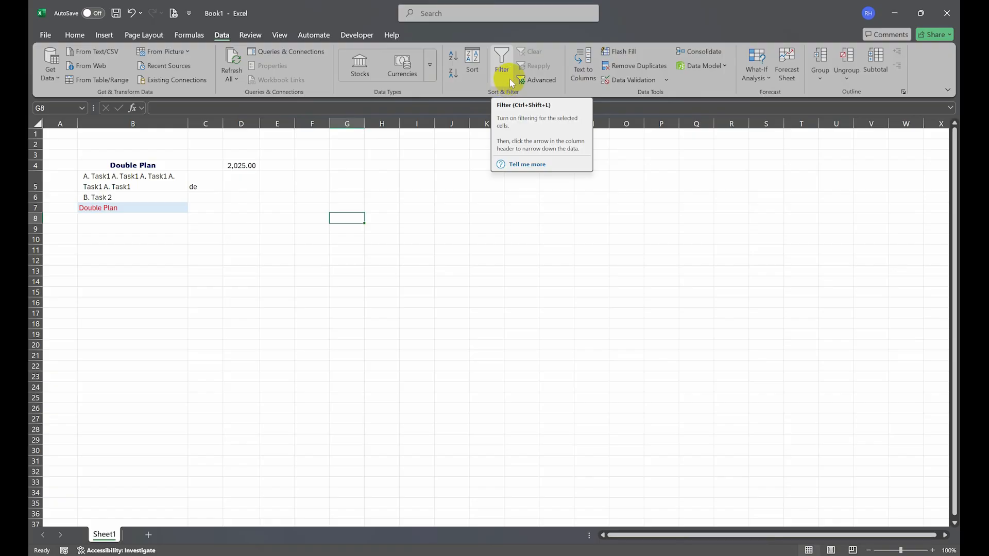
pyautogui.click(597, 177)
pyautogui.click(459, 159)
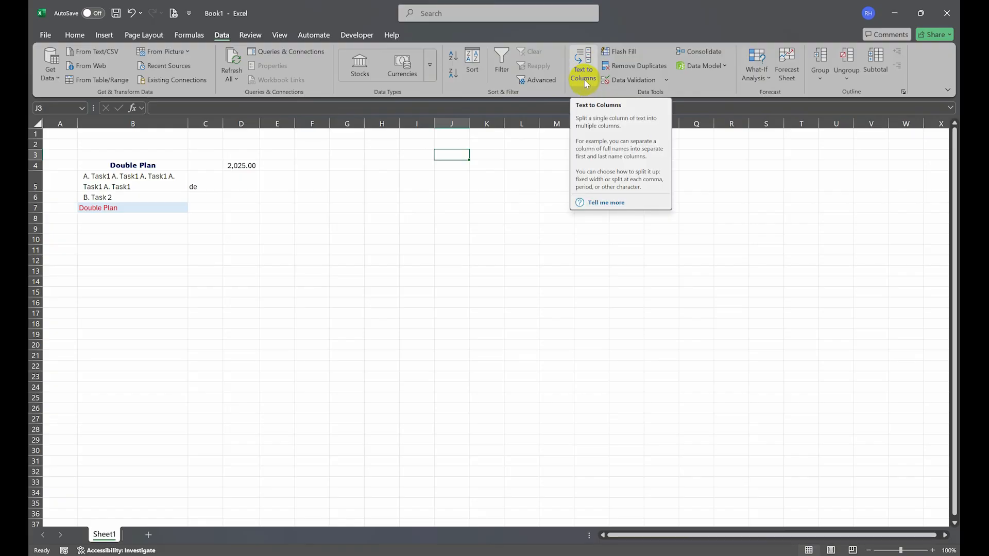
pyautogui.click(489, 196)
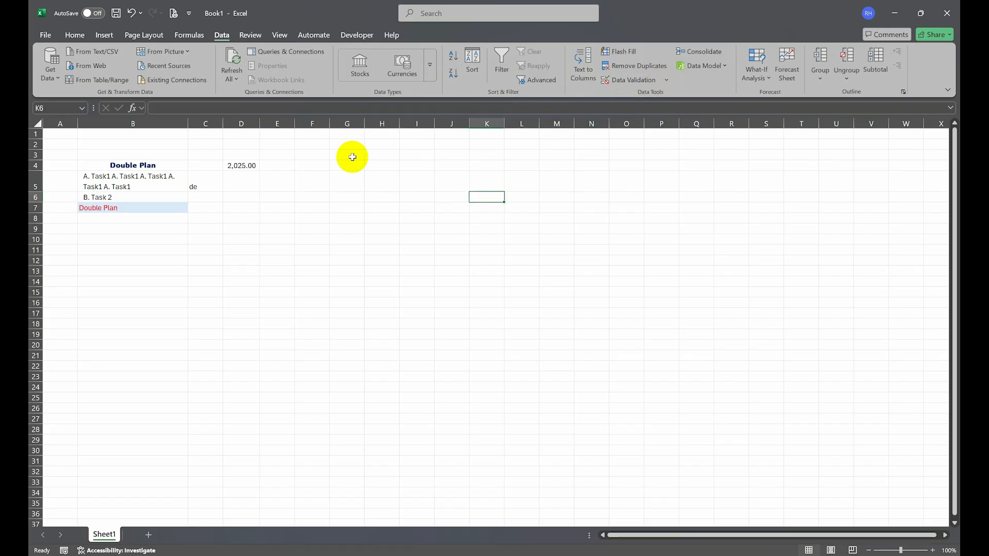
# Enter Location 01, Location 02 and Location 03 in cells G6 to G8, and widen column G to fit them.
pyautogui.click(345, 196)
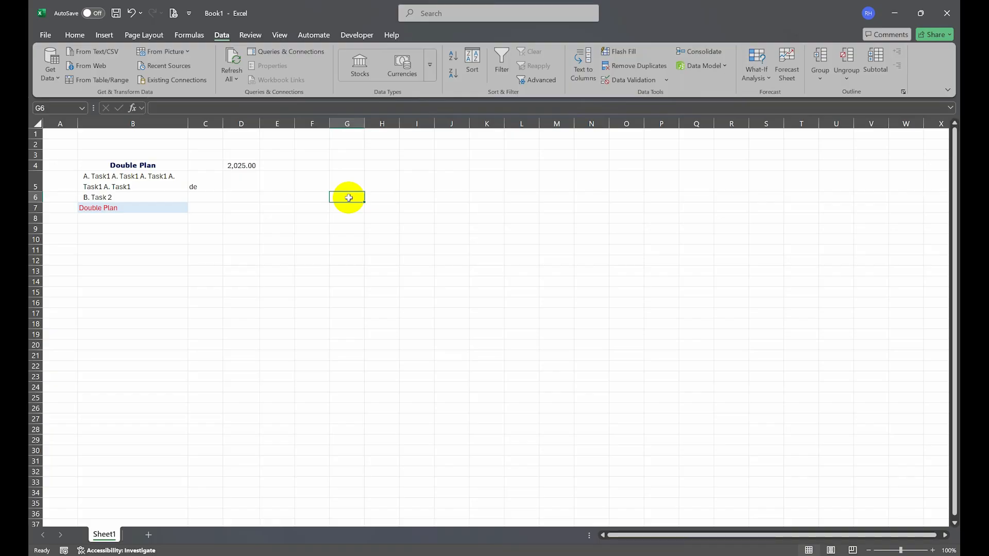
pyautogui.write('Locati')
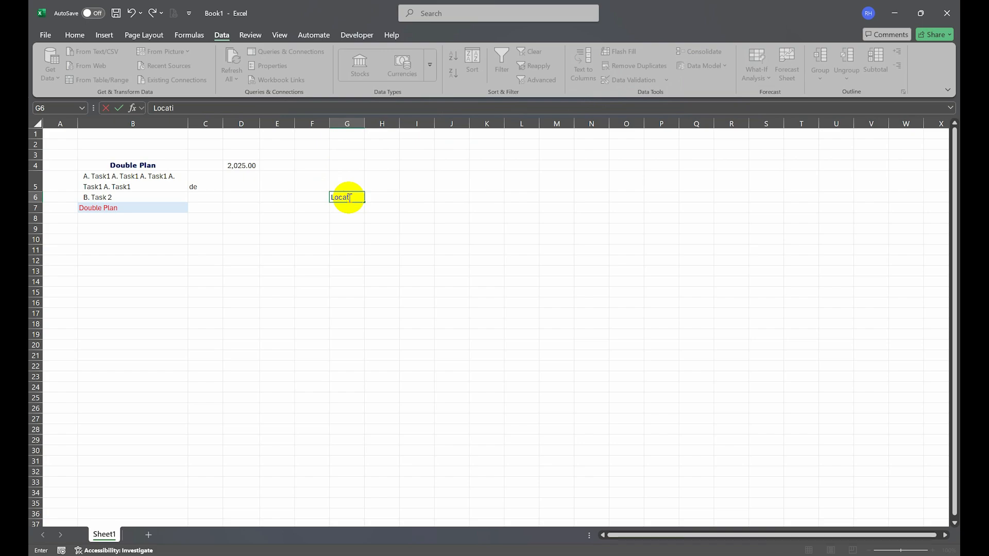
pyautogui.write('on 01')
pyautogui.press('Return')
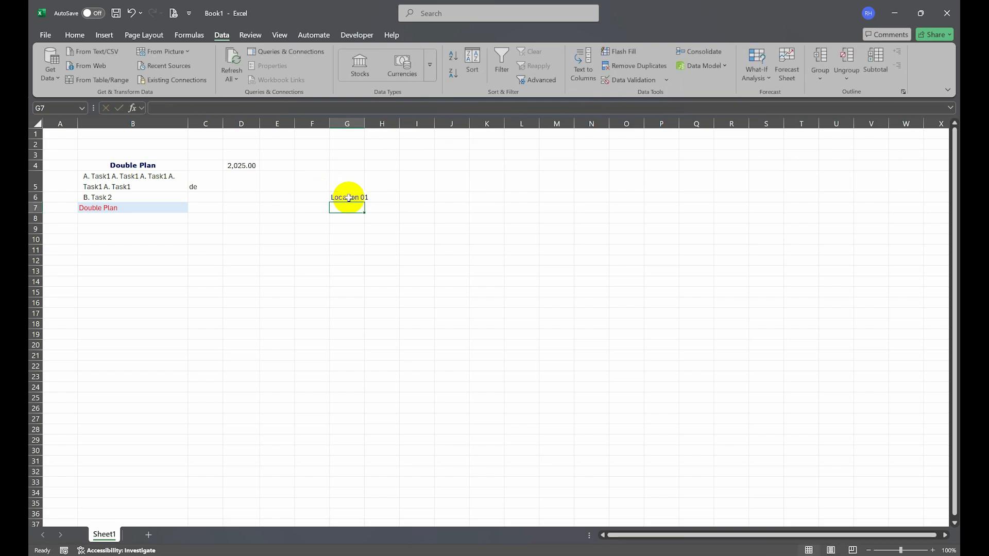
pyautogui.write('Location 01')
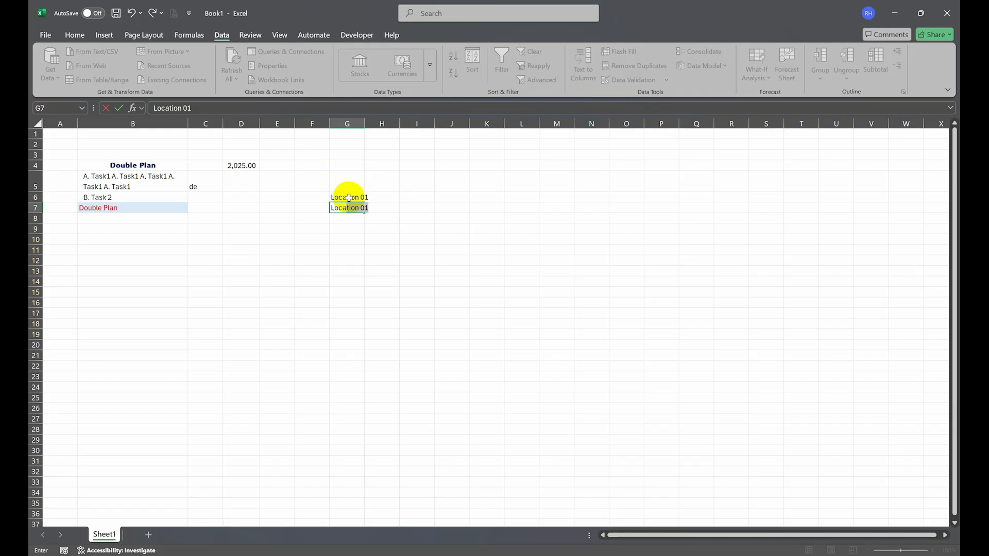
pyautogui.click(374, 209)
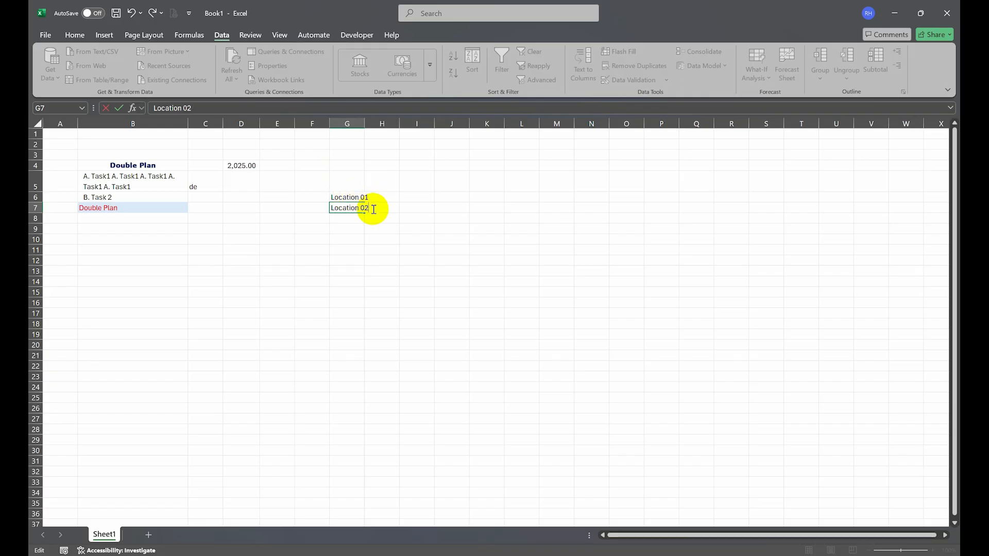
pyautogui.write('2')
pyautogui.click(341, 217)
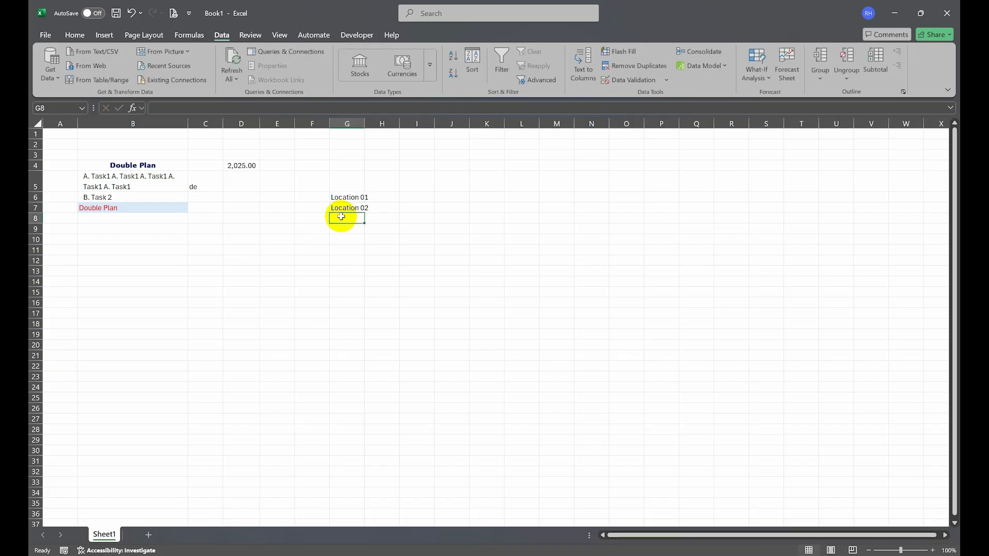
pyautogui.write('Location')
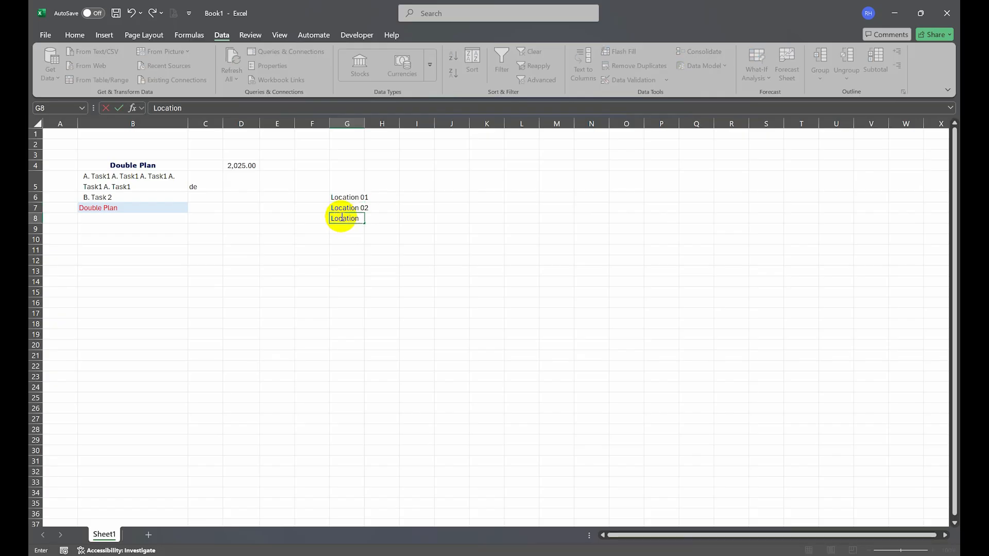
pyautogui.write(' 03')
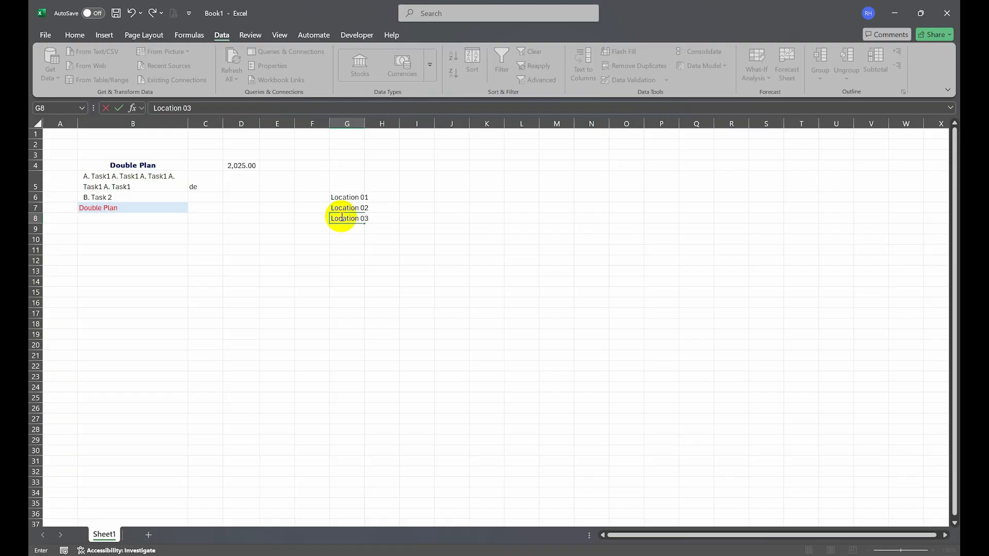
pyautogui.click(367, 227)
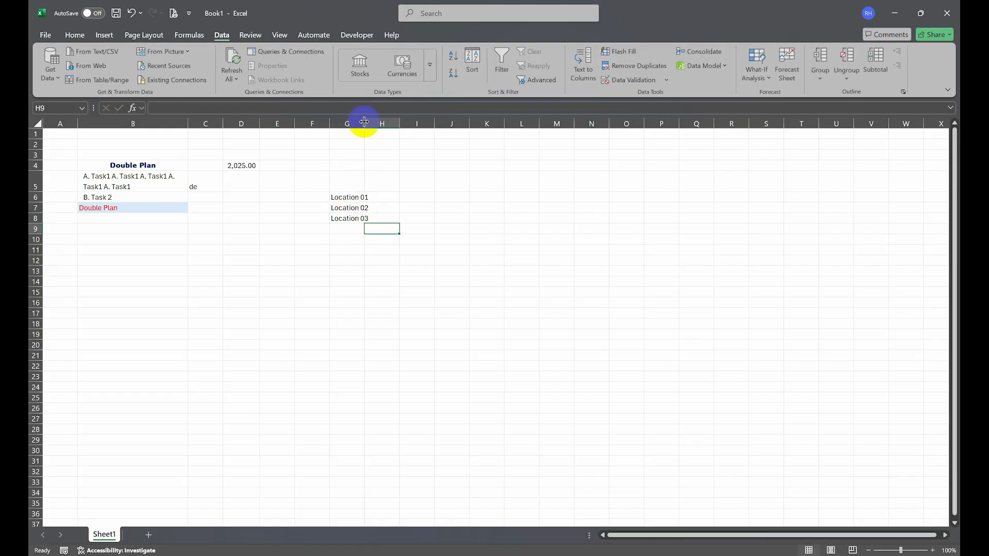
pyautogui.moveTo(364, 124); pyautogui.dragTo(383, 126)
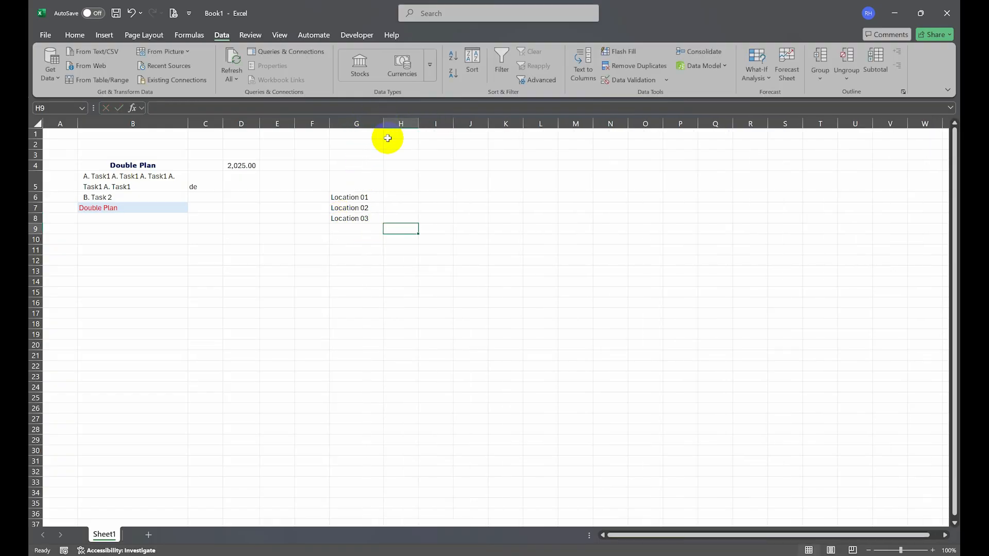
pyautogui.click(431, 198)
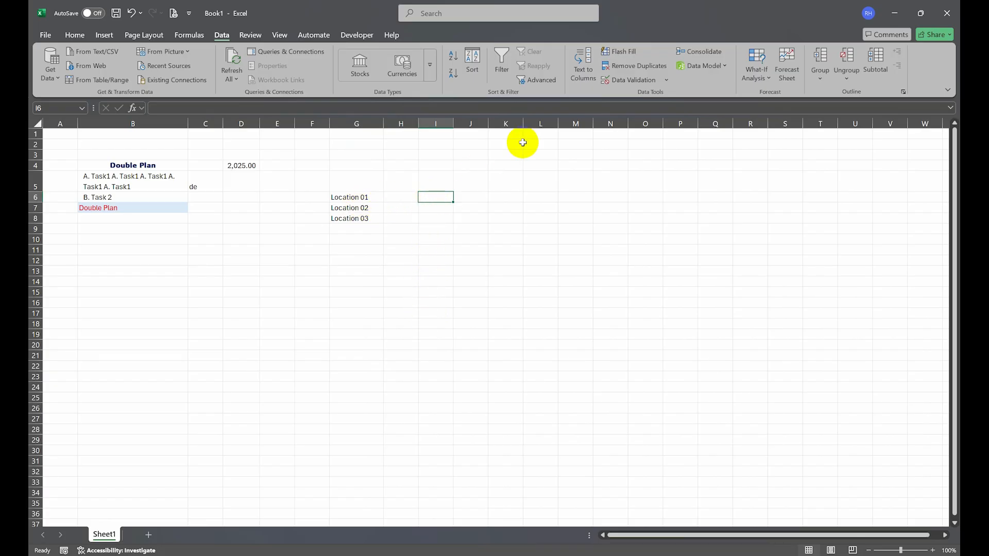
pyautogui.click(445, 123)
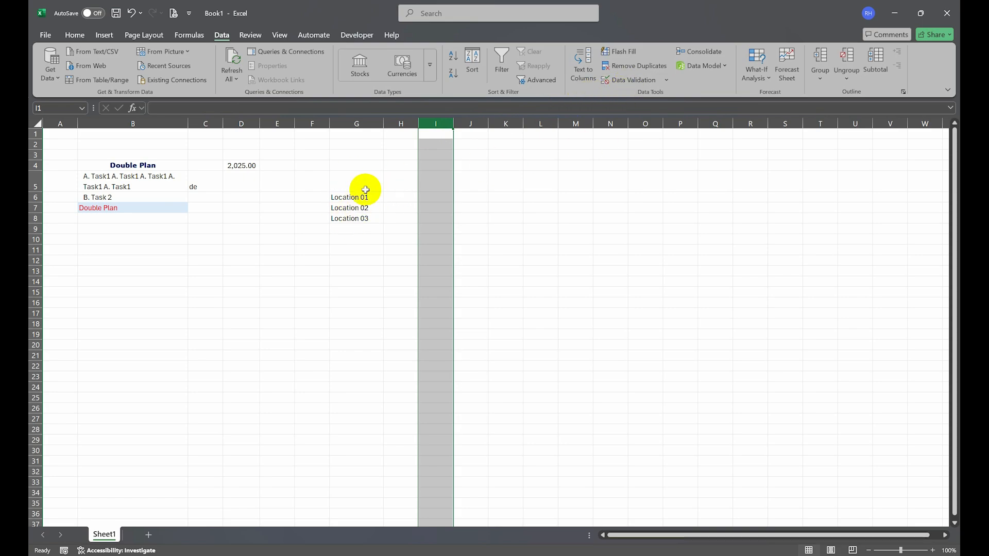
pyautogui.click(462, 216)
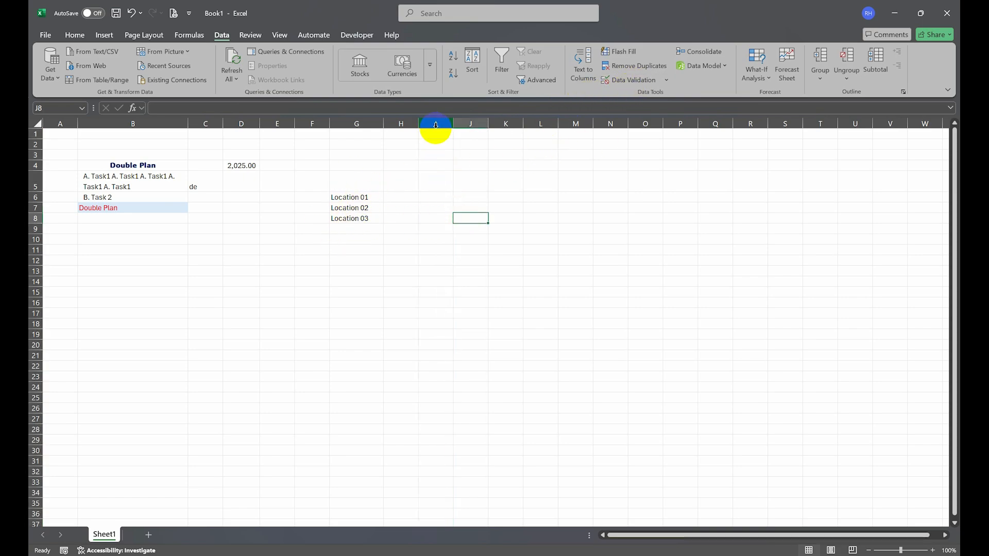
pyautogui.click(435, 125)
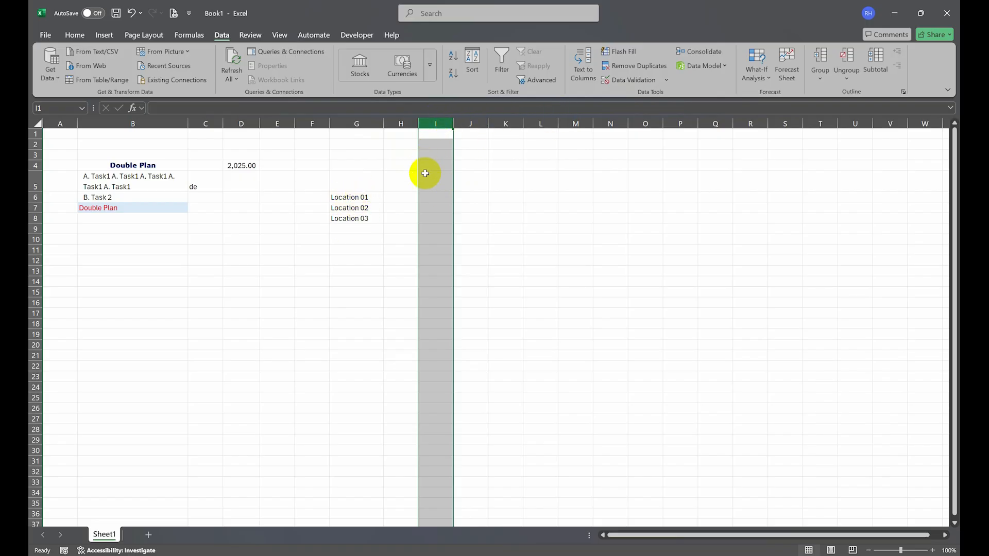
pyautogui.moveTo(428, 197); pyautogui.dragTo(438, 322)
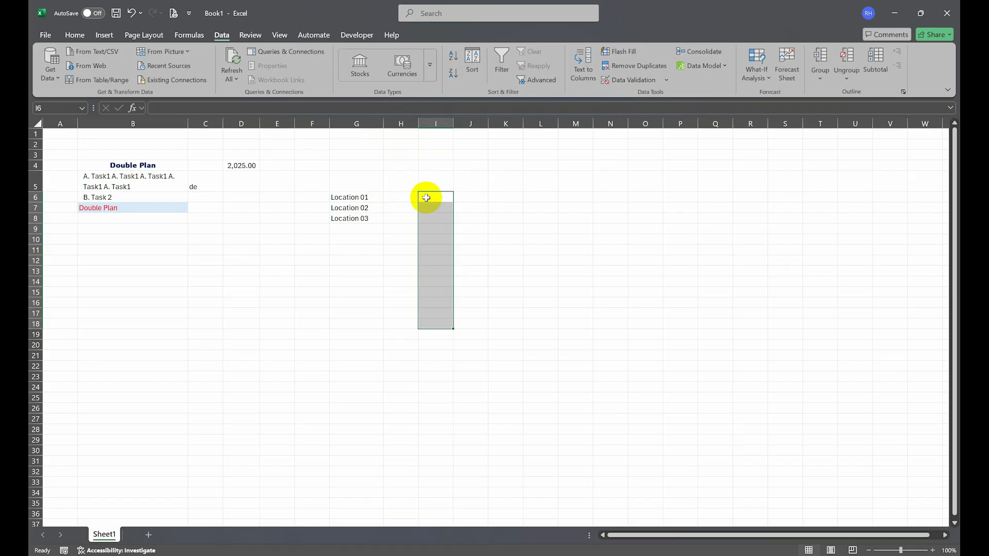
# Apply List data validation to cells I6 to I24, using the location names in G6 to G8 as the source.
pyautogui.moveTo(425, 202); pyautogui.dragTo(426, 383)
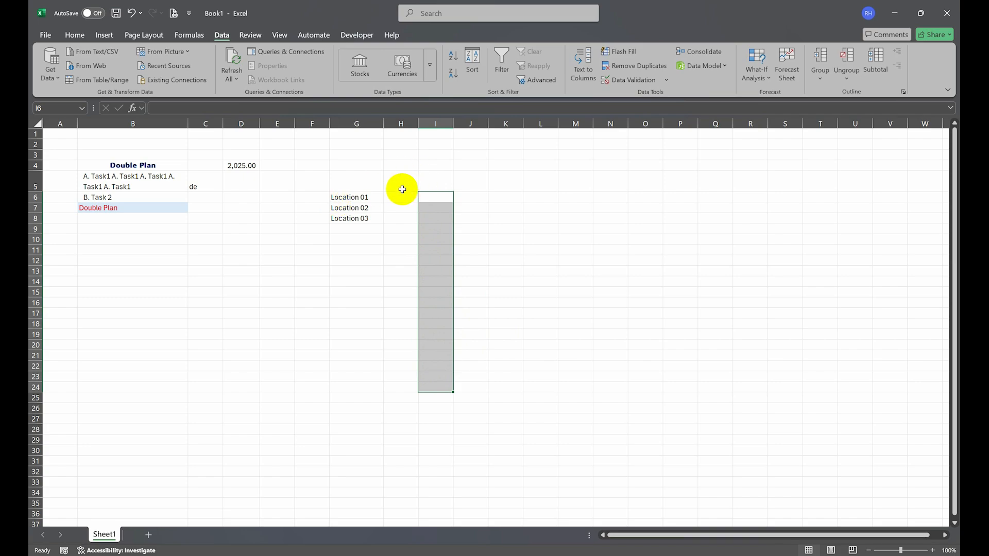
pyautogui.click(624, 81)
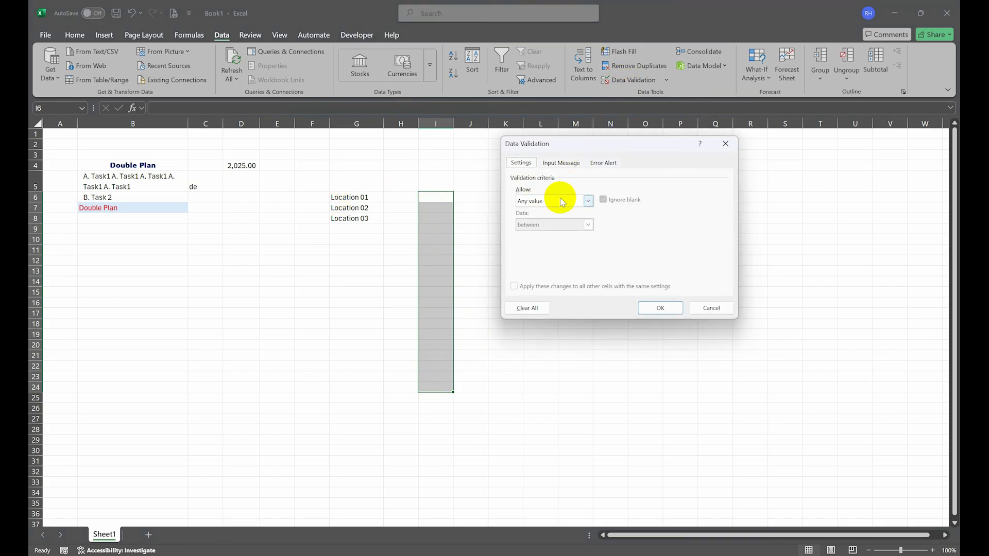
pyautogui.click(588, 203)
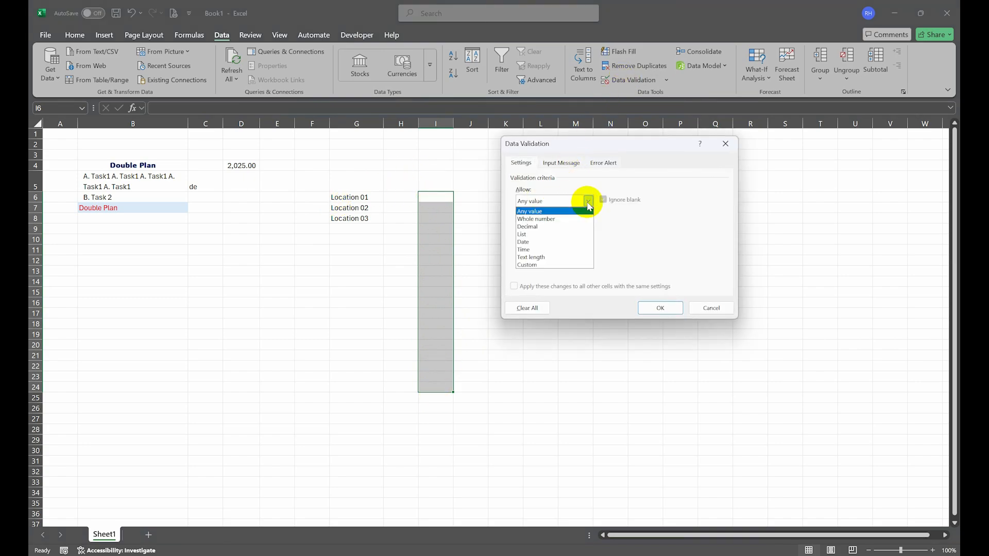
pyautogui.click(533, 235)
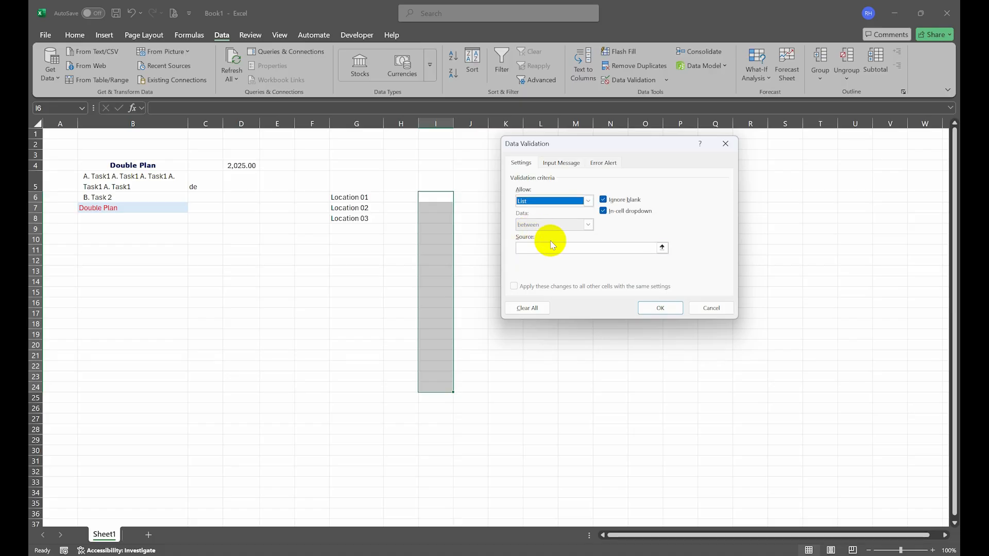
pyautogui.click(663, 249)
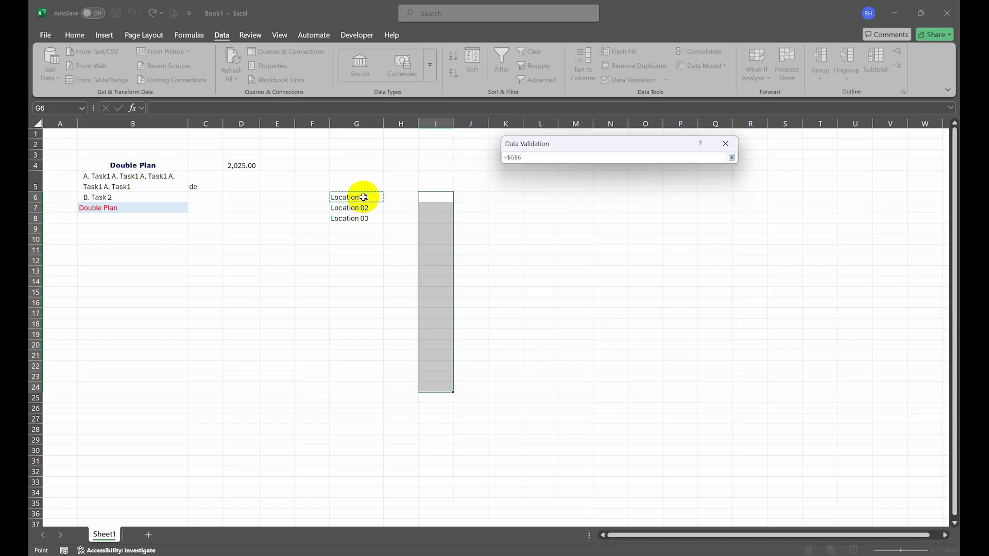
pyautogui.moveTo(364, 197)
pyautogui.mouseDown()
pyautogui.moveTo(359, 209)
pyautogui.moveTo(353, 203)
pyautogui.moveTo(378, 208)
pyautogui.mouseUp()
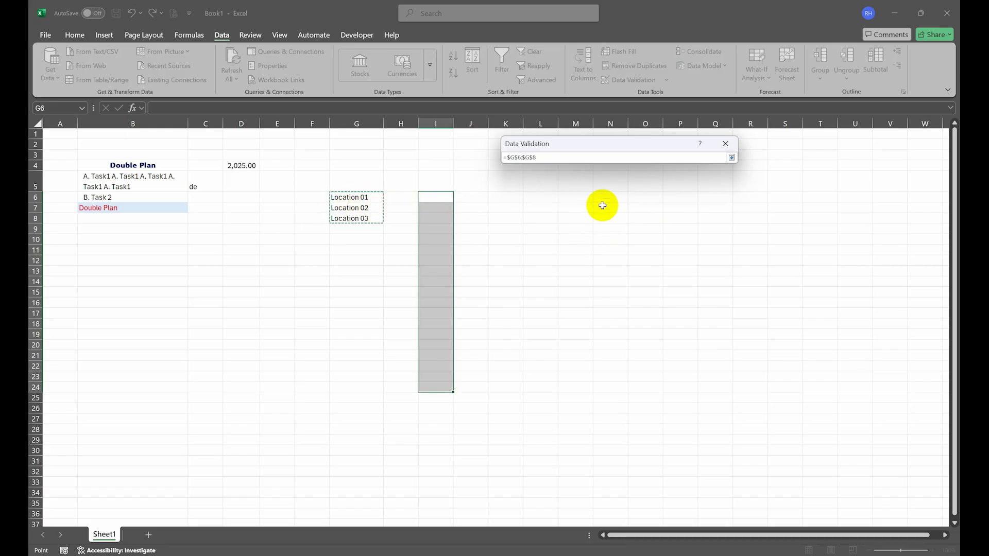
pyautogui.press('Return')
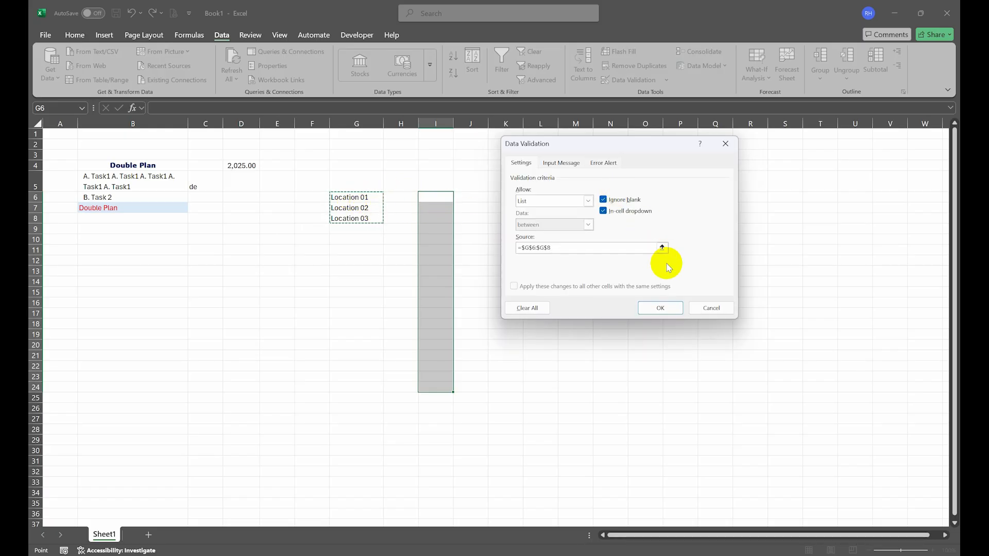
pyautogui.click(659, 307)
pyautogui.click(581, 238)
# Choose Location 02 from the validation list in cell I6 and fit column I to its content.
pyautogui.click(437, 197)
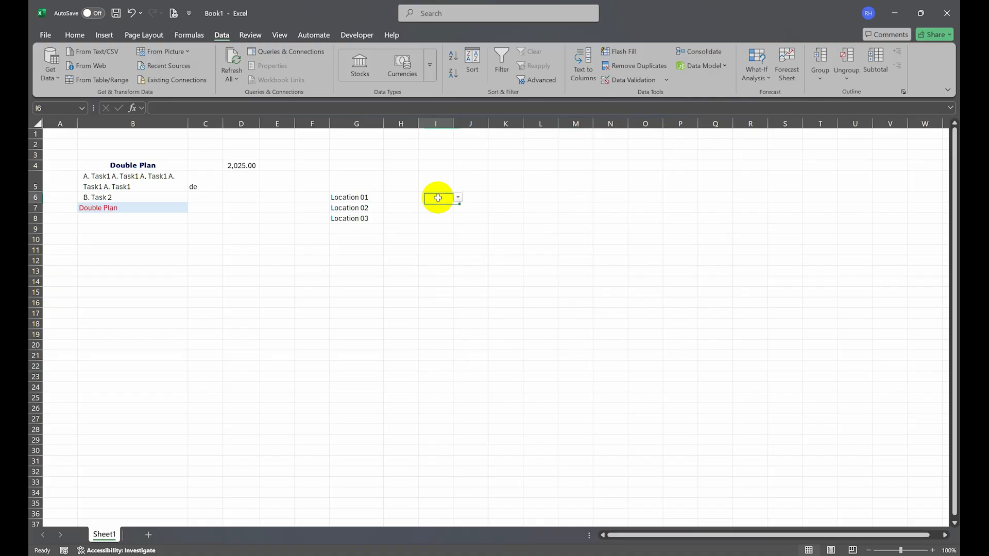
pyautogui.click(460, 200)
pyautogui.click(445, 196)
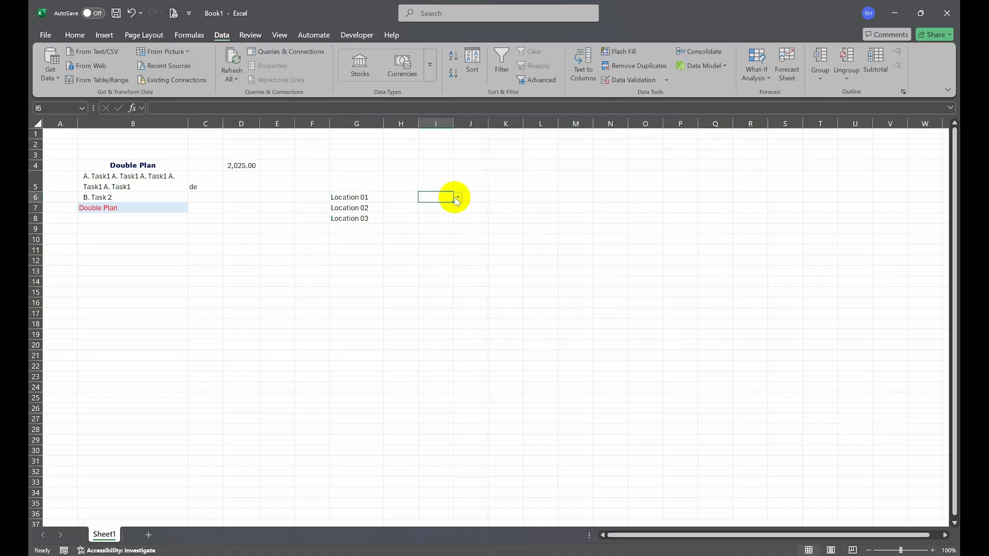
pyautogui.click(457, 197)
pyautogui.click(441, 213)
pyautogui.doubleClick(453, 123)
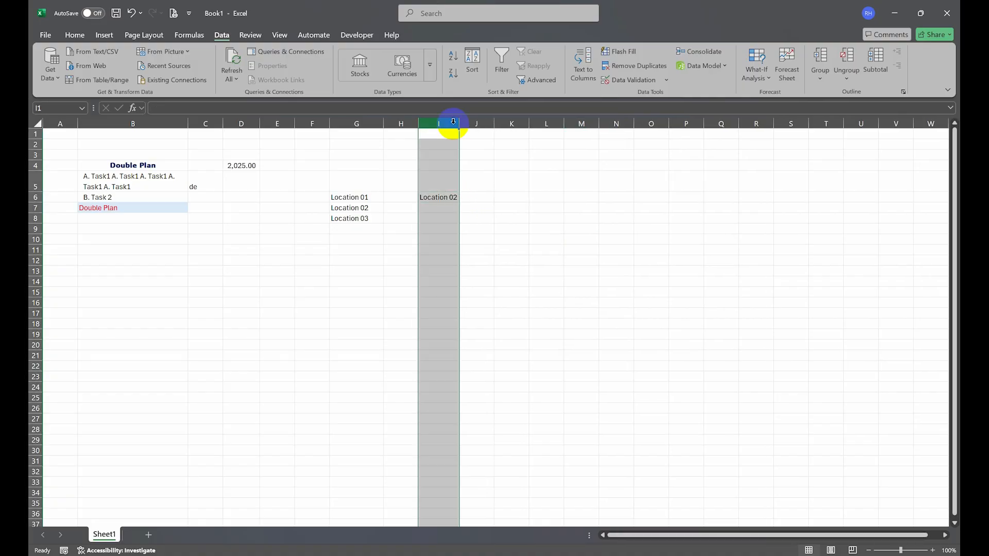
# Fill cells I7, I8 and I9 from their validation lists with Location 02, Location 03 and Location 02.
pyautogui.click(440, 207)
pyautogui.click(464, 208)
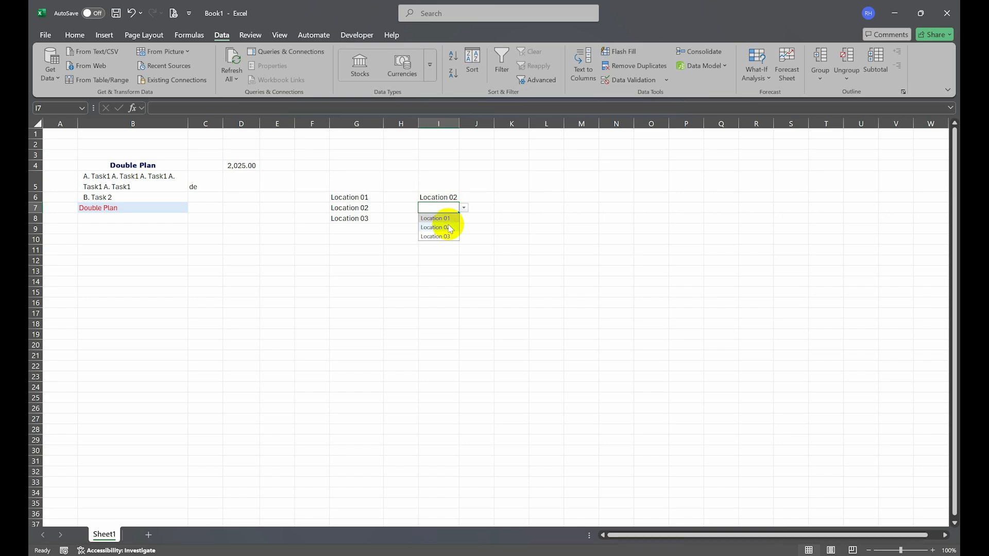
pyautogui.click(450, 228)
pyautogui.click(454, 218)
pyautogui.click(464, 218)
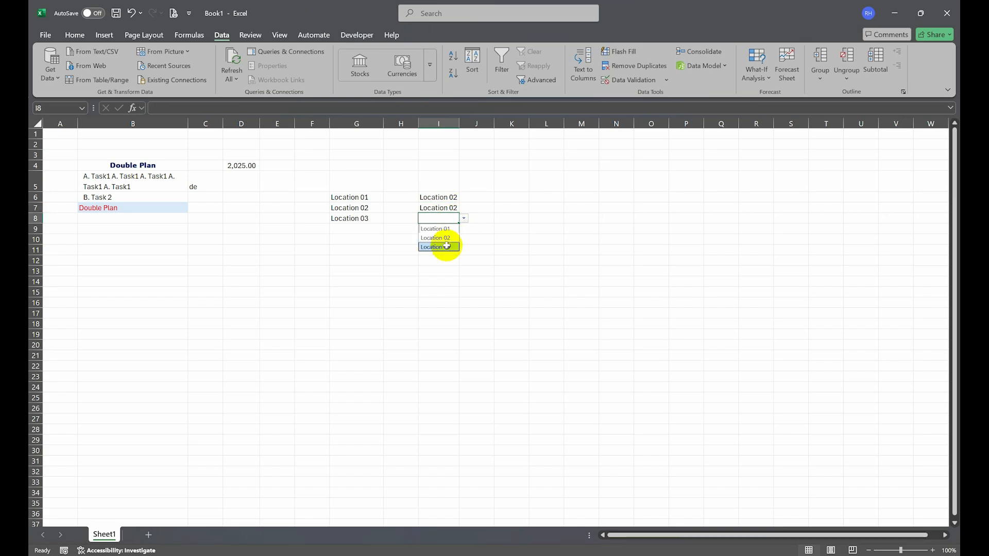
pyautogui.click(446, 246)
pyautogui.click(463, 229)
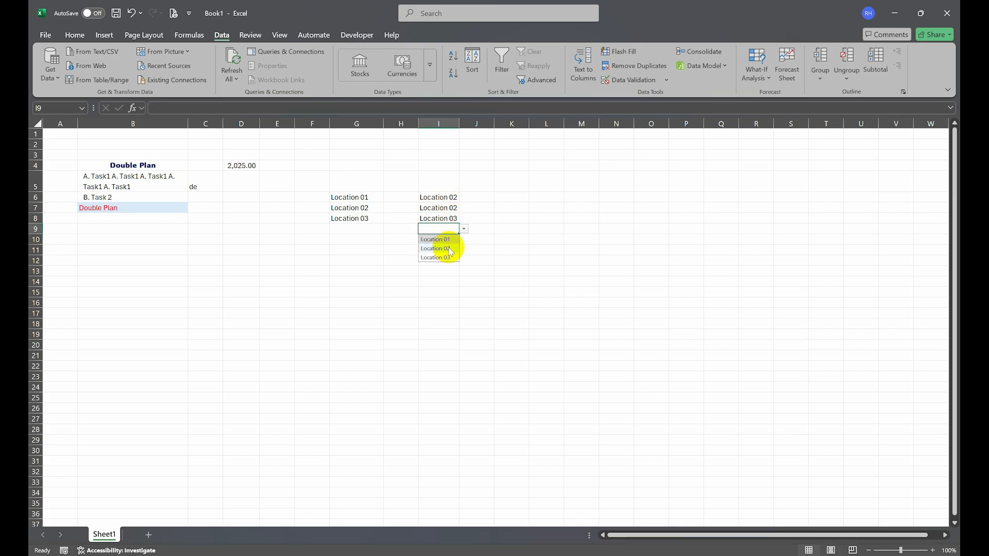
pyautogui.click(444, 246)
# Copy the Location 03 entry into cell G9 and change the copy to Location 04.
pyautogui.click(348, 232)
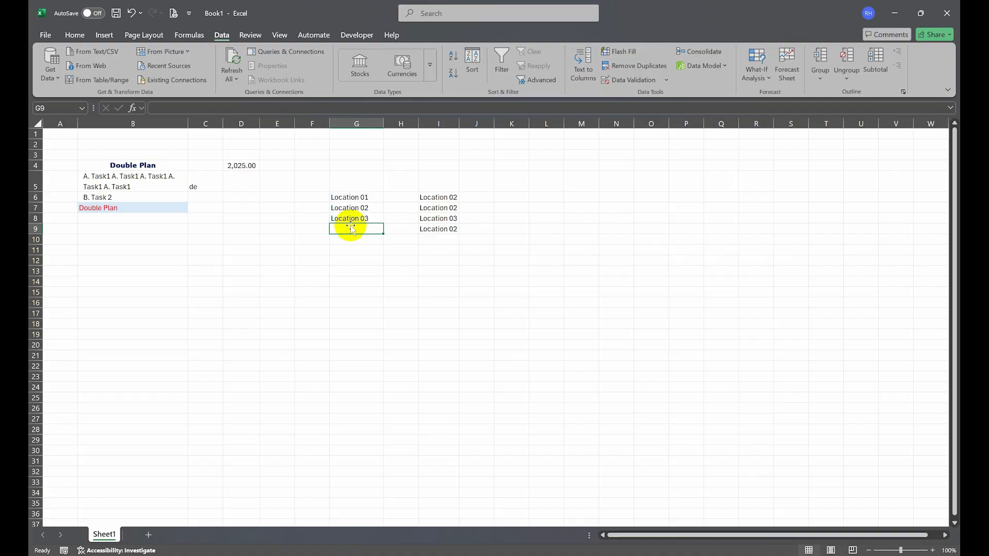
pyautogui.click(352, 216)
pyautogui.hotkey('ctrl', 'c')
pyautogui.click(355, 228)
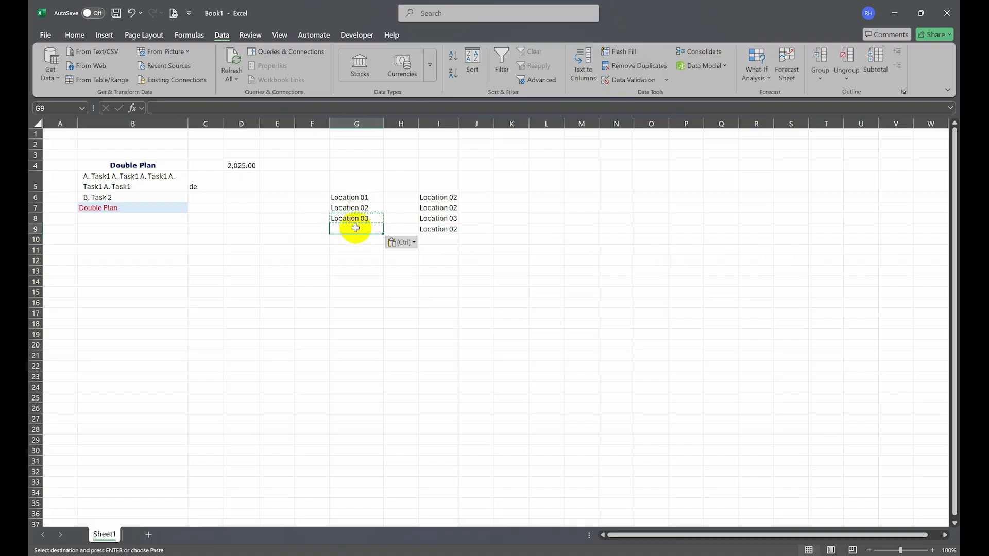
pyautogui.hotkey('ctrl', 'v')
pyautogui.doubleClick(380, 229)
pyautogui.click(466, 267)
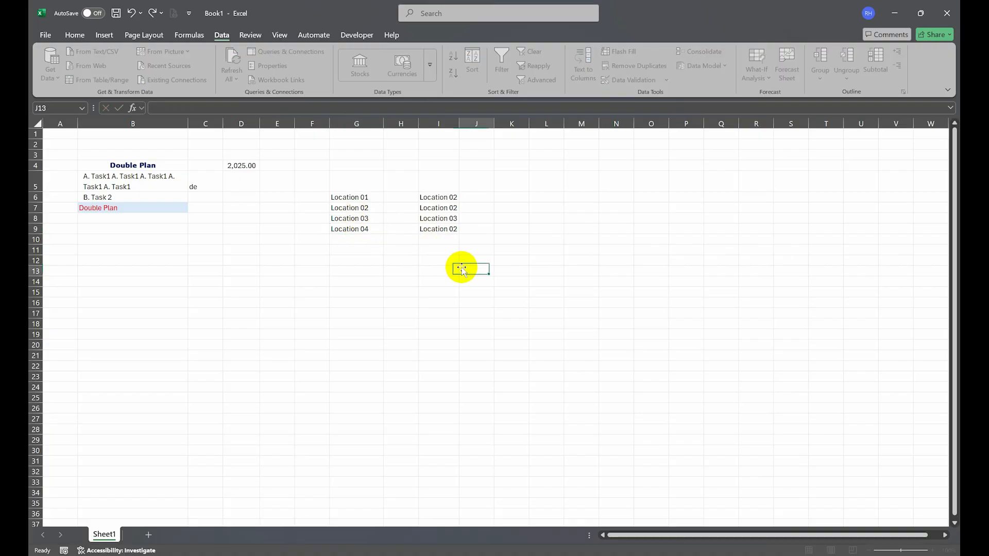
# Set the List validation source for cells I6 to I20 to the location names in G6 to G9.
pyautogui.moveTo(434, 199); pyautogui.dragTo(441, 344)
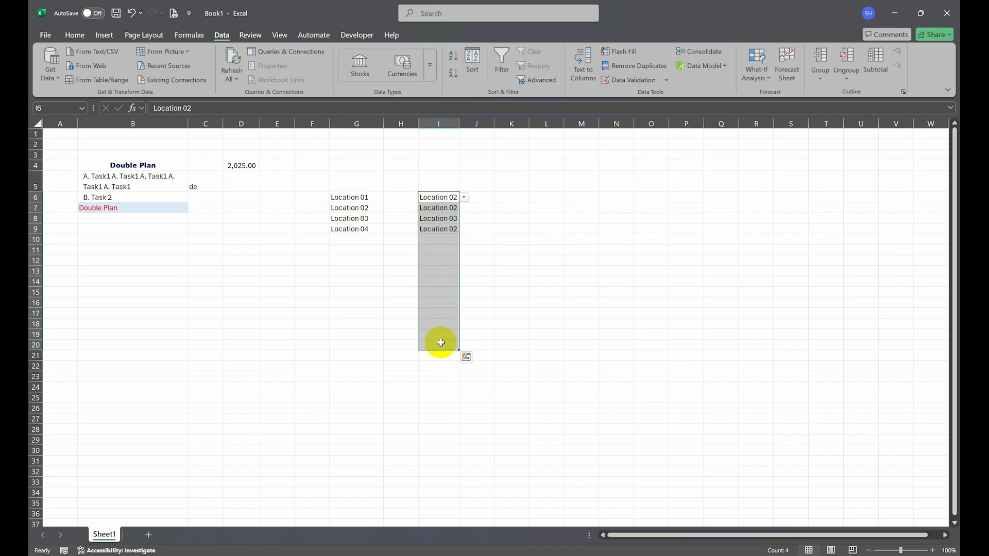
pyautogui.click(664, 81)
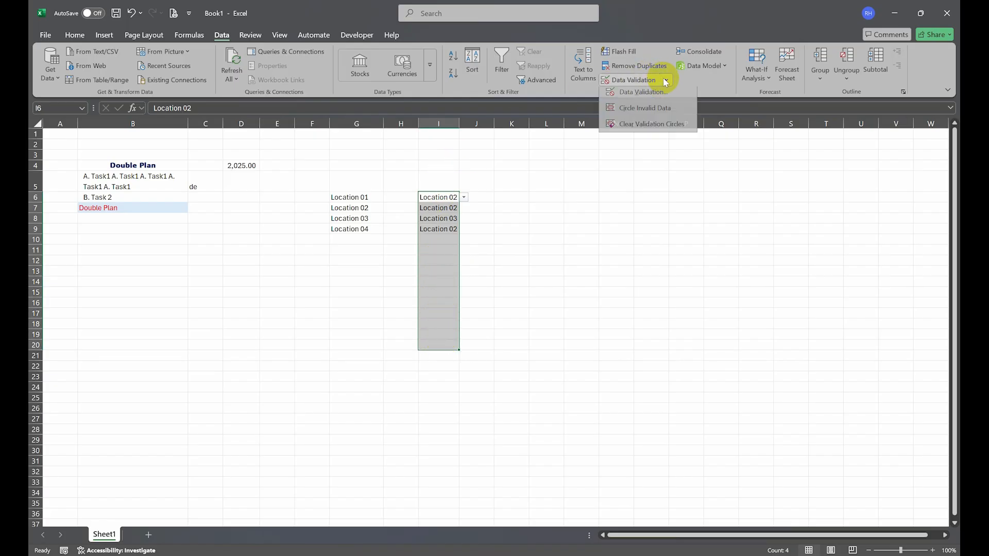
pyautogui.click(630, 97)
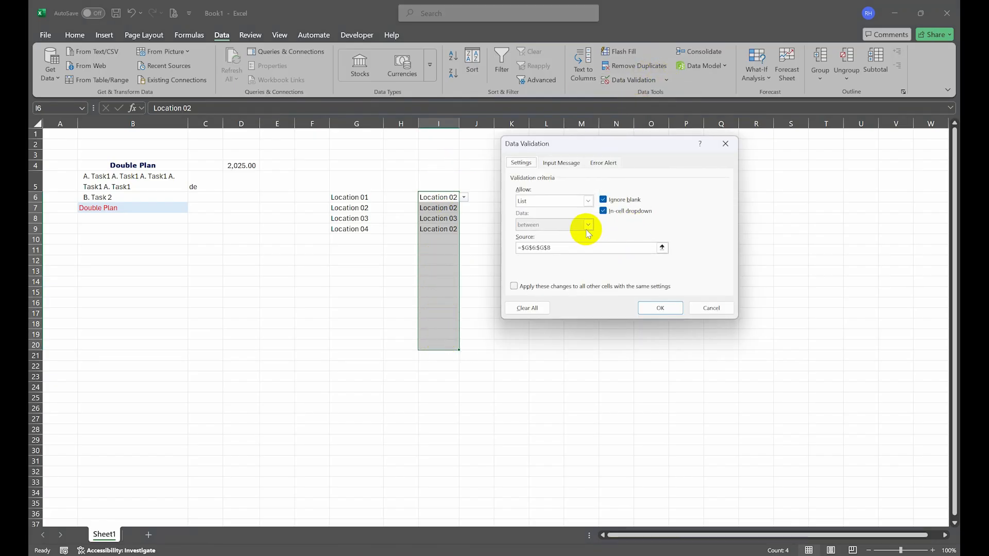
pyautogui.click(604, 245)
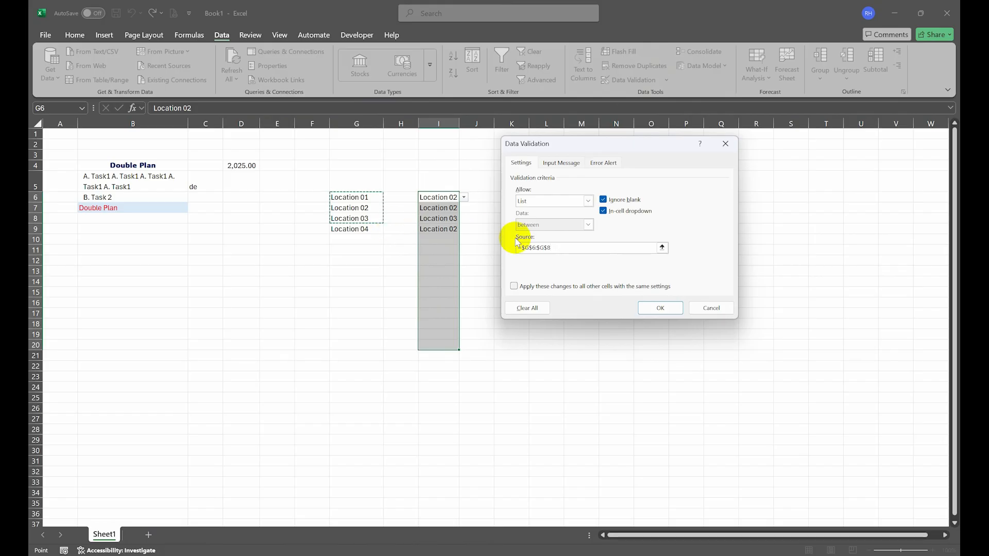
pyautogui.moveTo(555, 244); pyautogui.dragTo(510, 246)
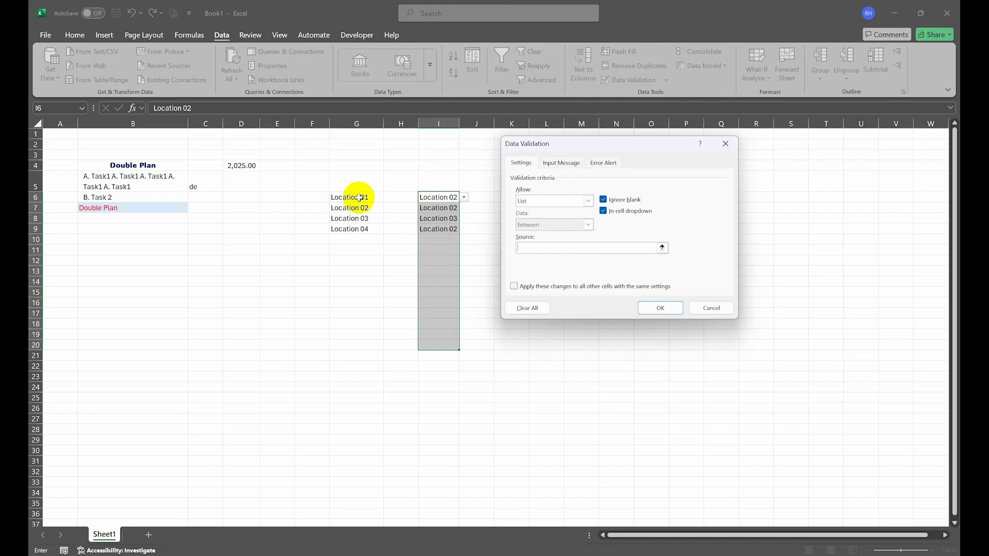
pyautogui.moveTo(355, 198); pyautogui.dragTo(373, 233)
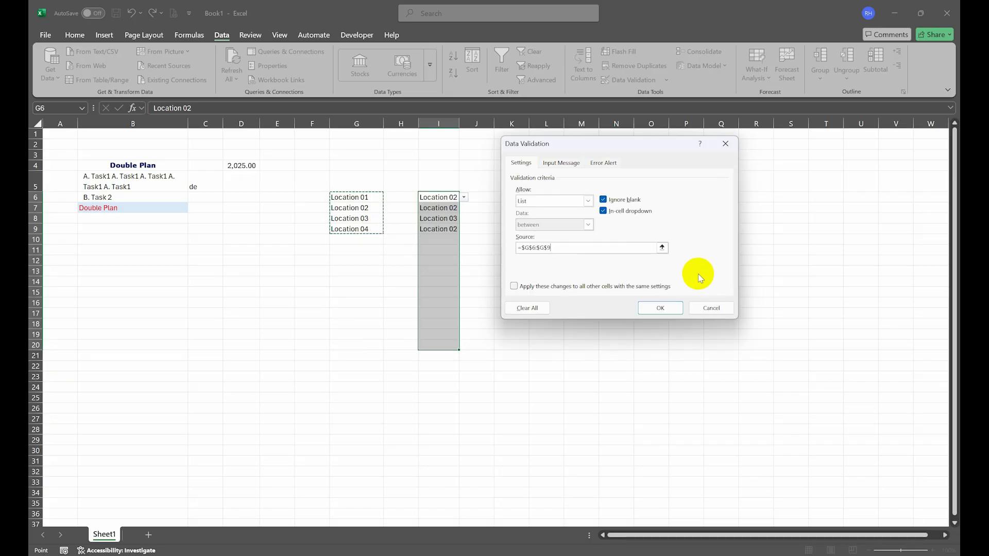
pyautogui.click(652, 304)
# Choose Location 04 from the validation list in cell I6.
pyautogui.click(463, 197)
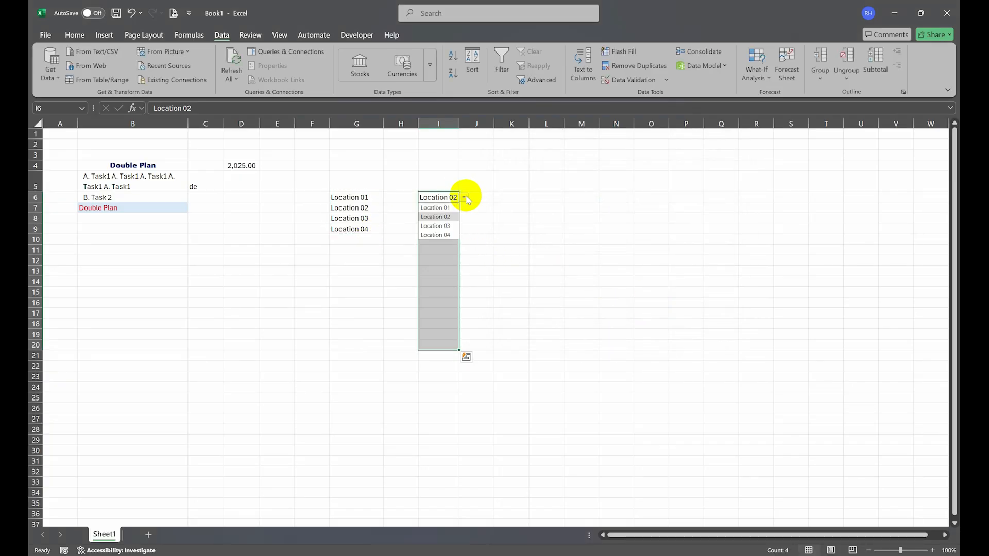
pyautogui.click(446, 234)
pyautogui.click(504, 232)
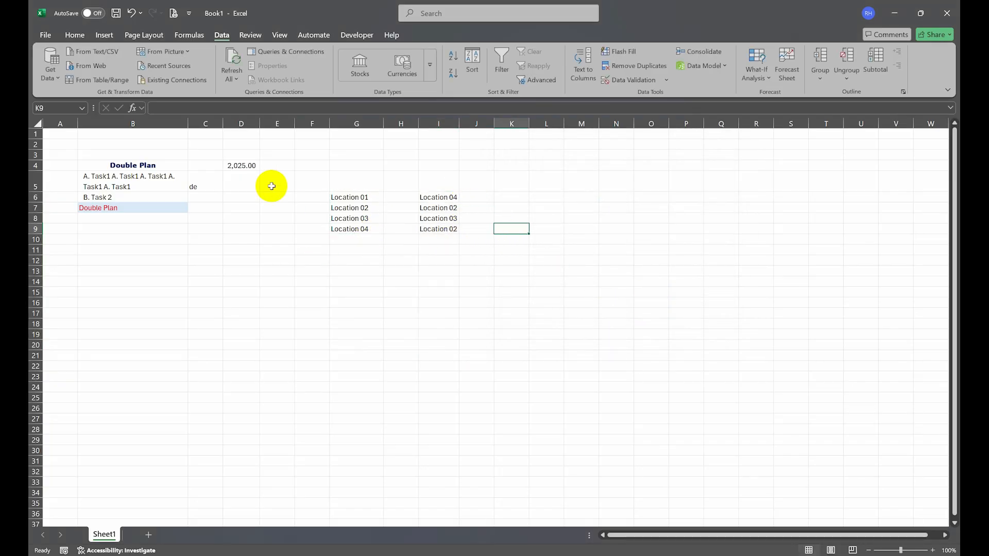
pyautogui.click(448, 262)
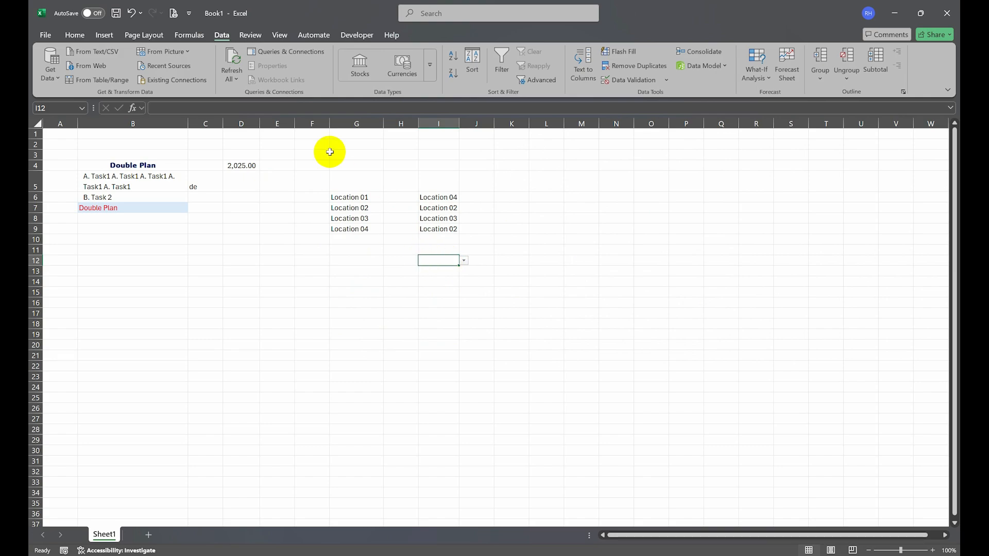
# Widen column I slightly beyond its location entries.
pyautogui.click(249, 35)
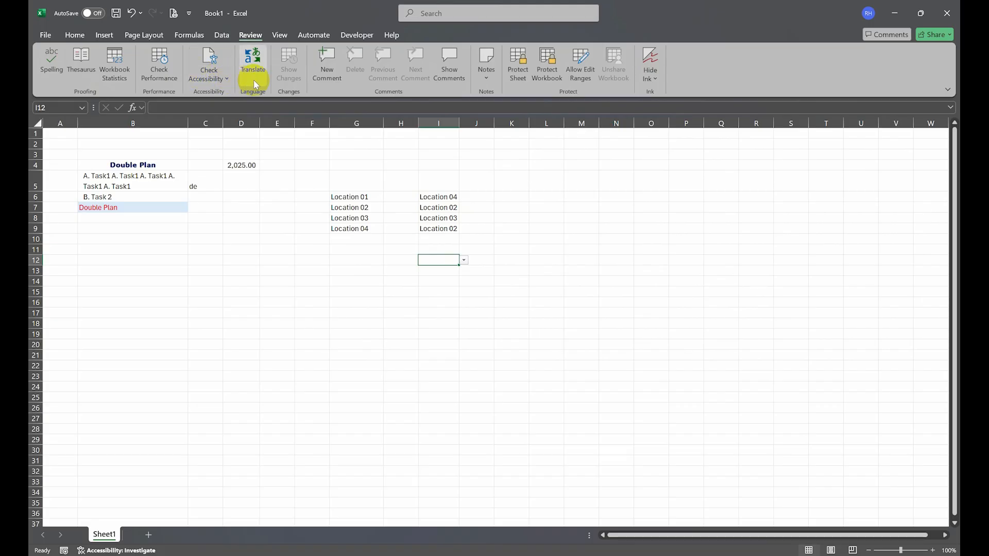
pyautogui.click(539, 207)
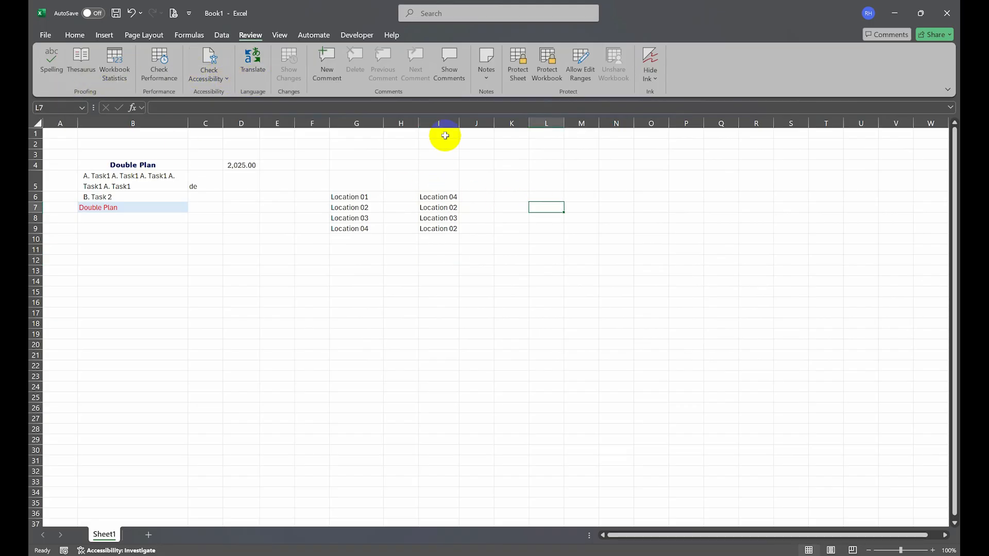
pyautogui.moveTo(457, 124); pyautogui.dragTo(473, 124)
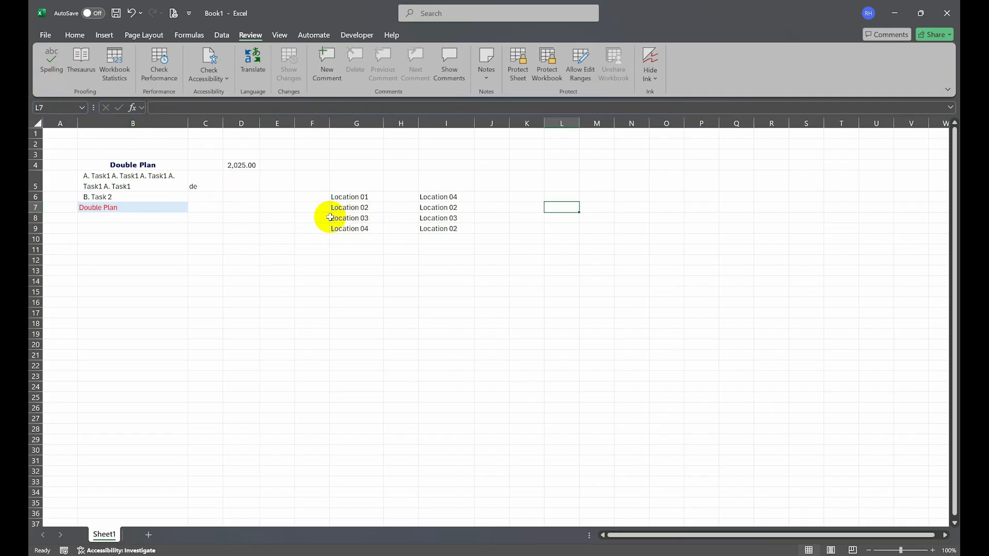
# Remove the space from the entry in cell G6 so it reads Location01.
pyautogui.click(347, 199)
pyautogui.doubleClick(355, 197)
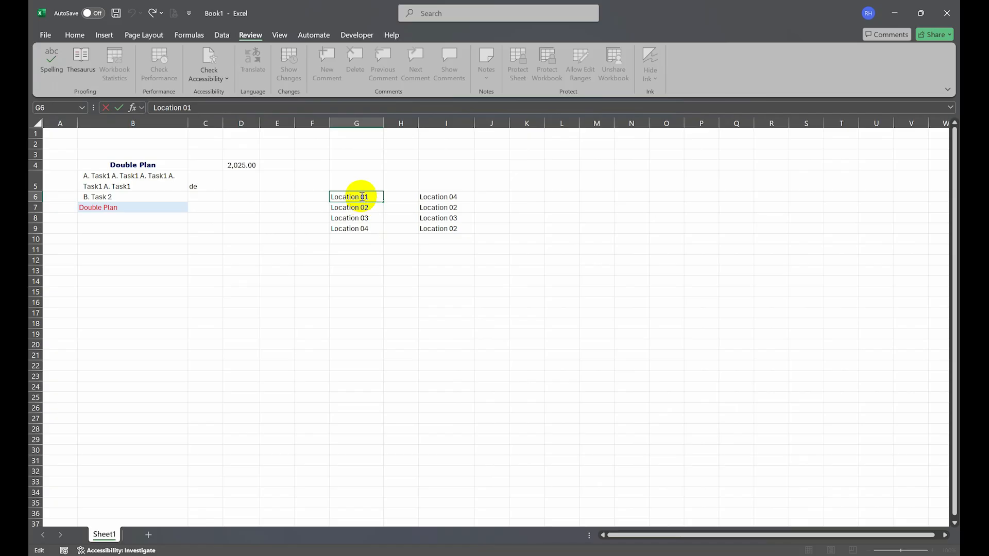
pyautogui.press('BackSpace')
pyautogui.click(401, 249)
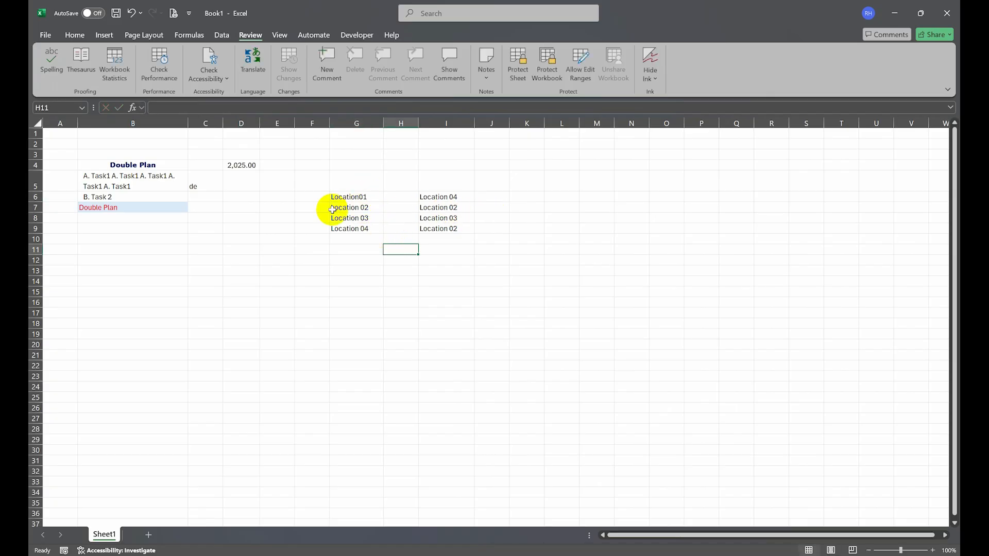
# Misspell the entry in cell G6 as Locatio 01 for a spelling check.
pyautogui.click(360, 197)
pyautogui.doubleClick(360, 197)
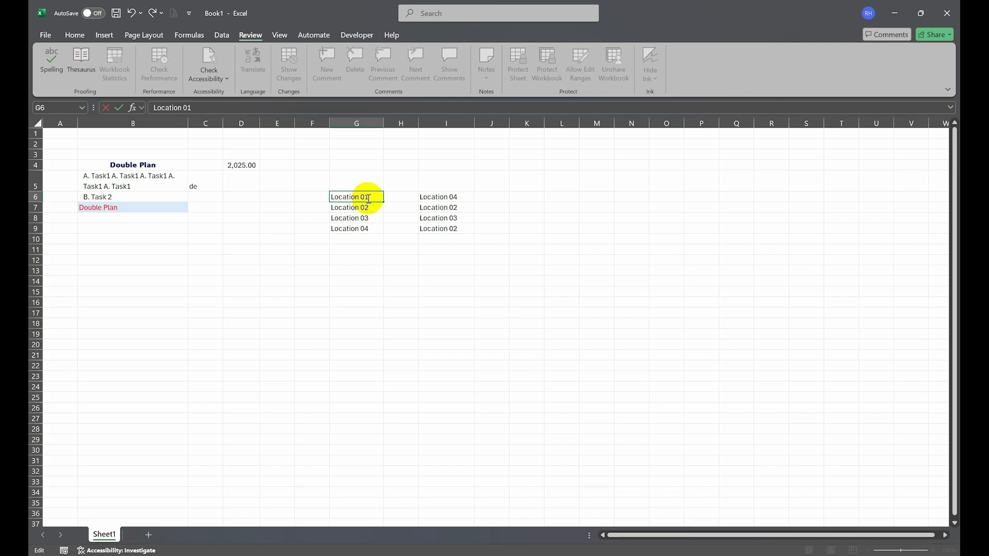
pyautogui.click(481, 269)
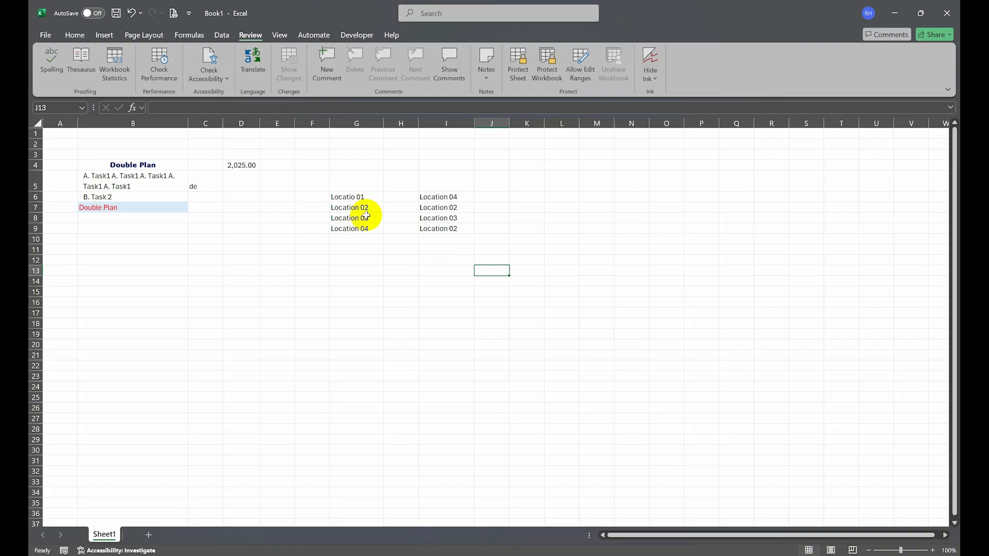
# Run the spelling check from the beginning of the sheet and replace Locatio with the suggestion Location.
pyautogui.click(53, 70)
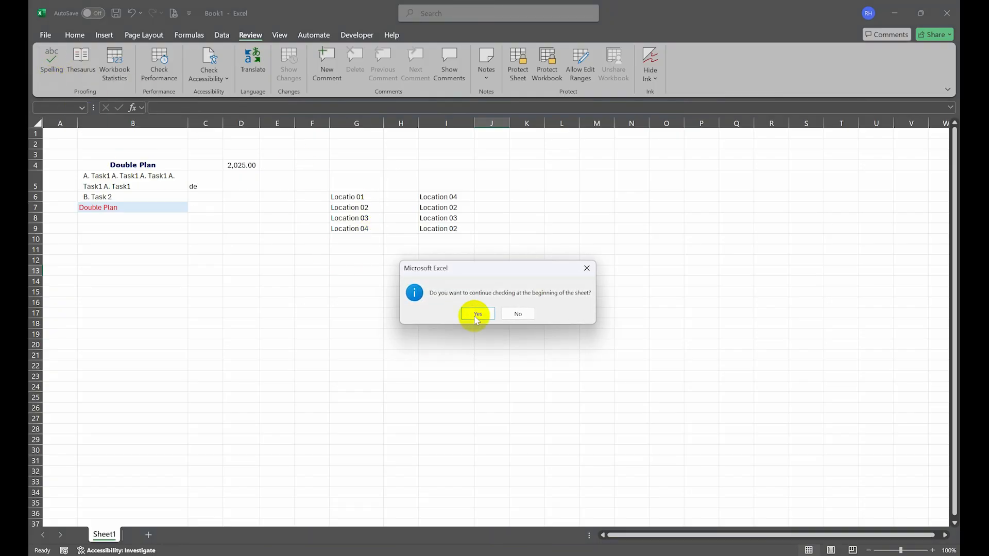
pyautogui.click(476, 316)
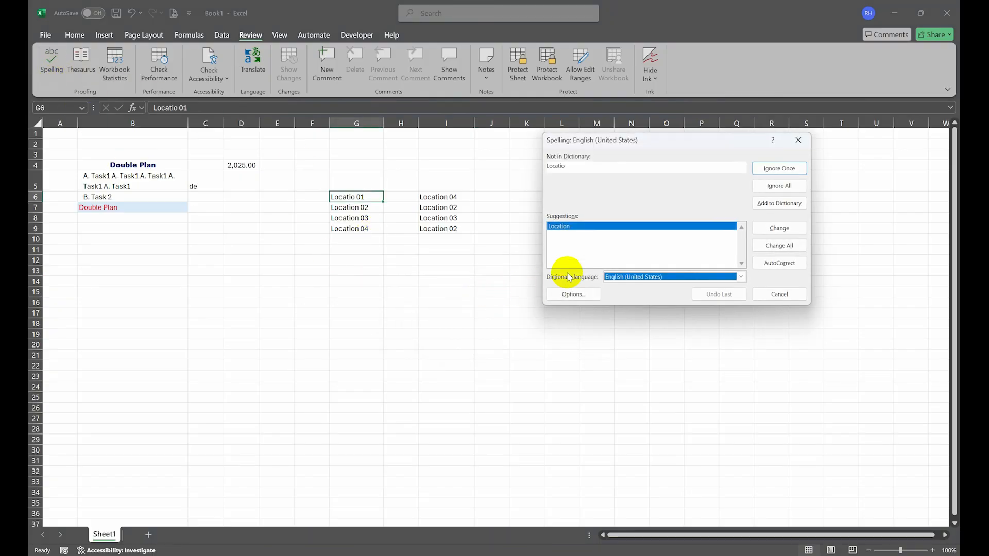
pyautogui.click(569, 228)
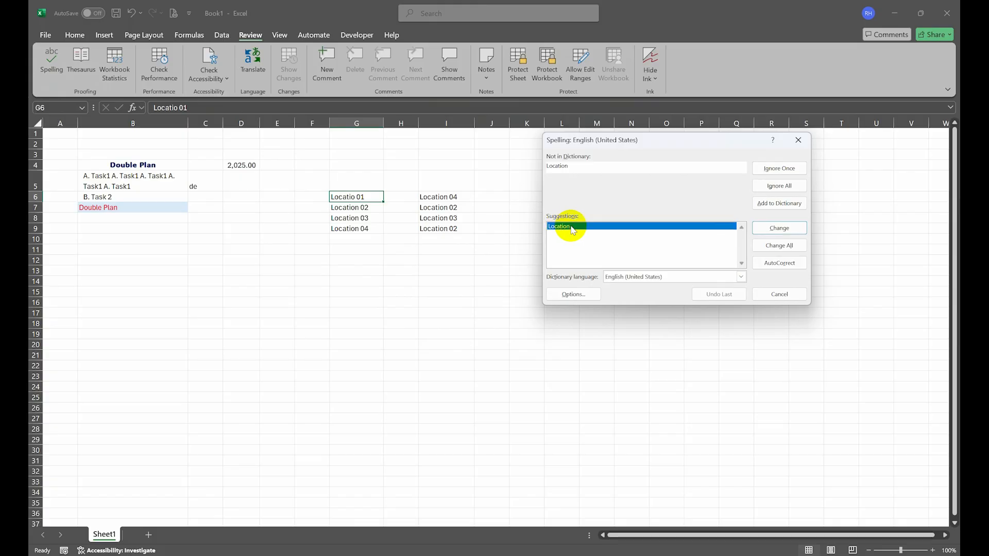
pyautogui.click(770, 228)
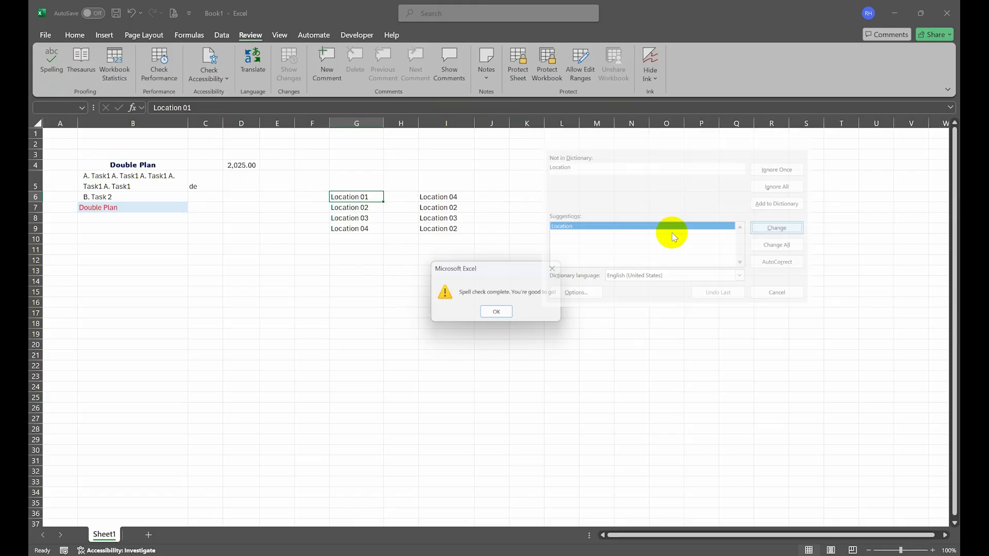
pyautogui.click(495, 315)
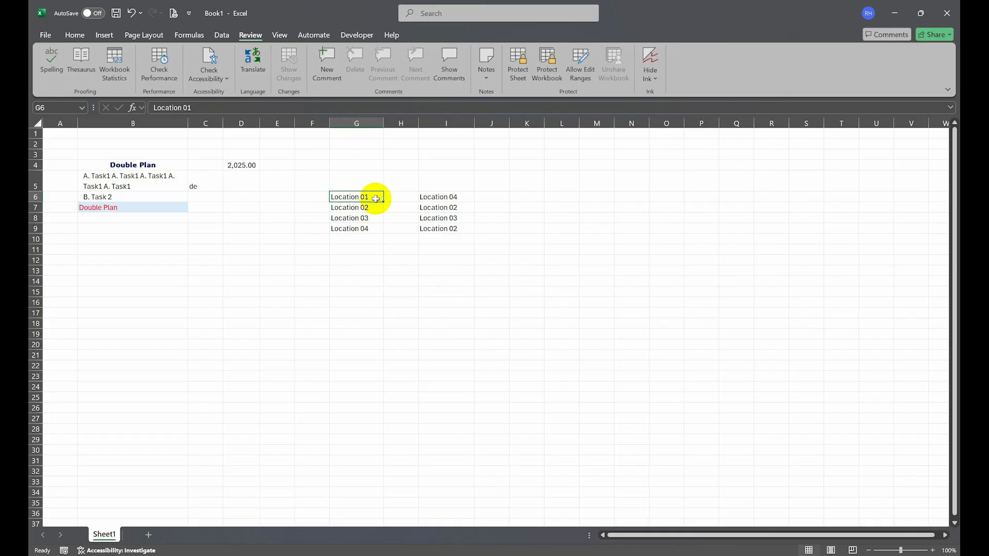
# Choose Location 02 from the validation list in cell I10.
pyautogui.click(451, 238)
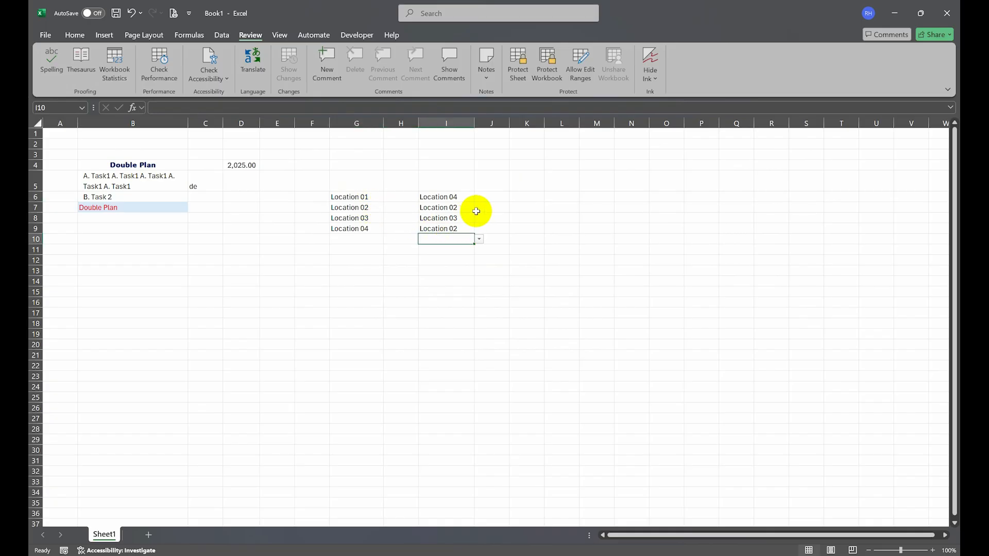
pyautogui.click(476, 239)
pyautogui.click(463, 256)
pyautogui.click(515, 195)
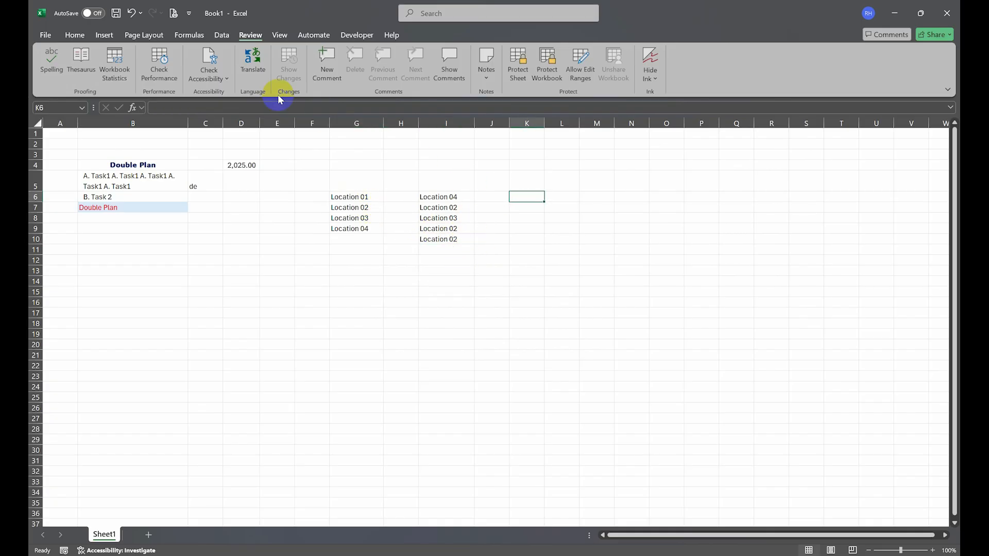
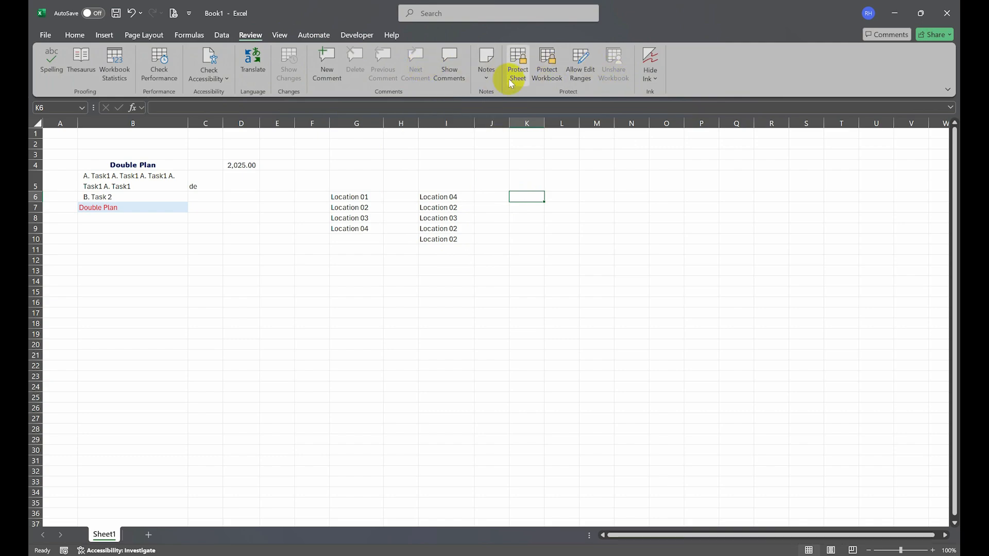
# Display the sheet in Page Break Preview and examine how its content divides into pages.
pyautogui.click(282, 37)
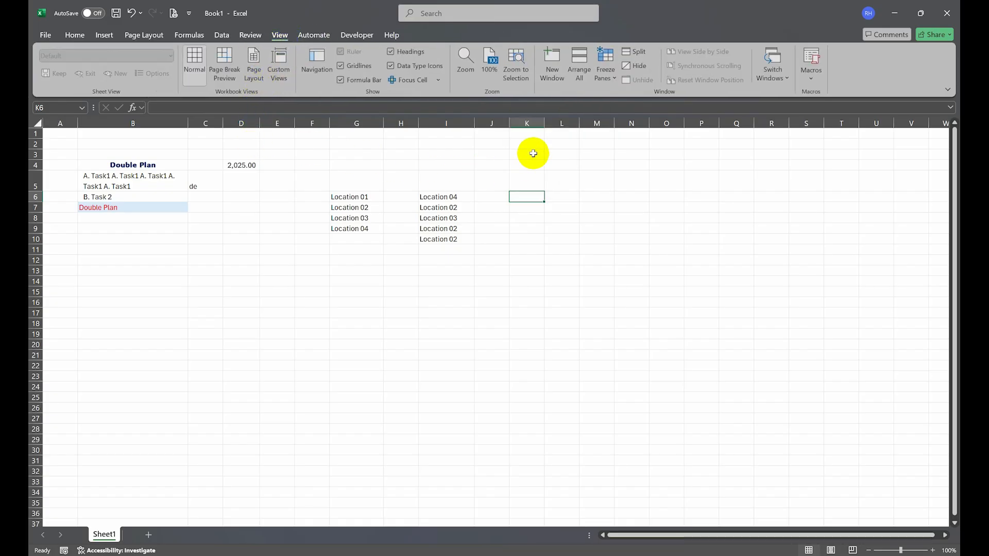
pyautogui.click(301, 217)
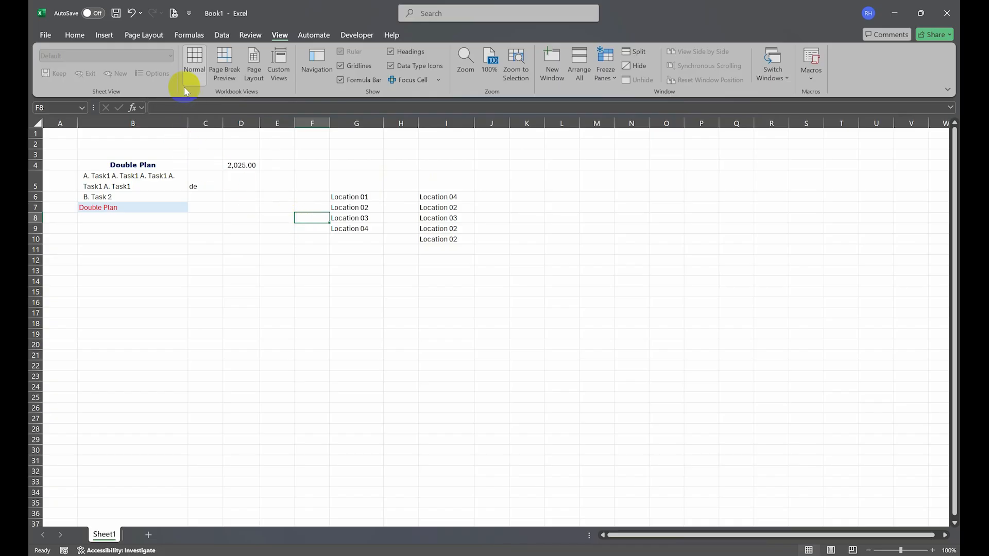
pyautogui.click(198, 76)
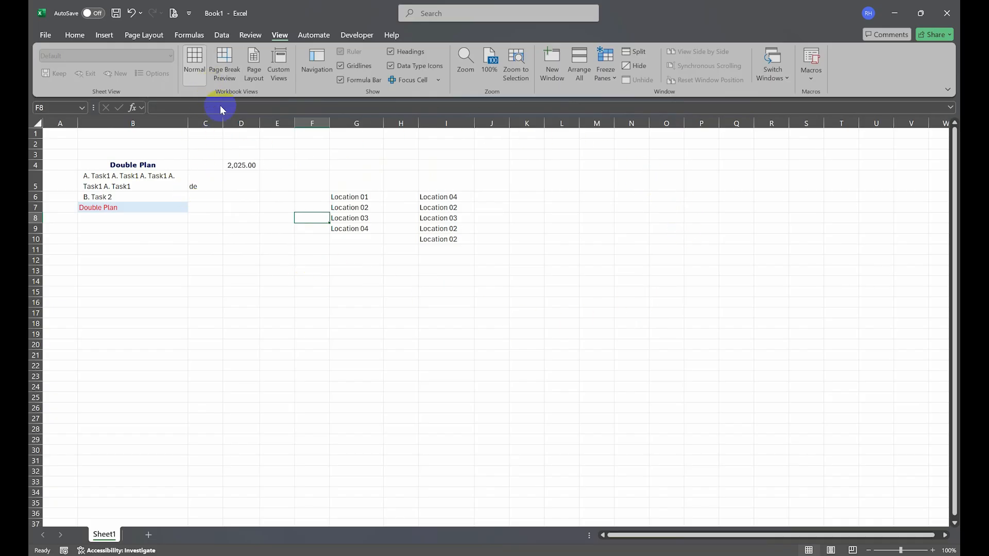
pyautogui.click(229, 62)
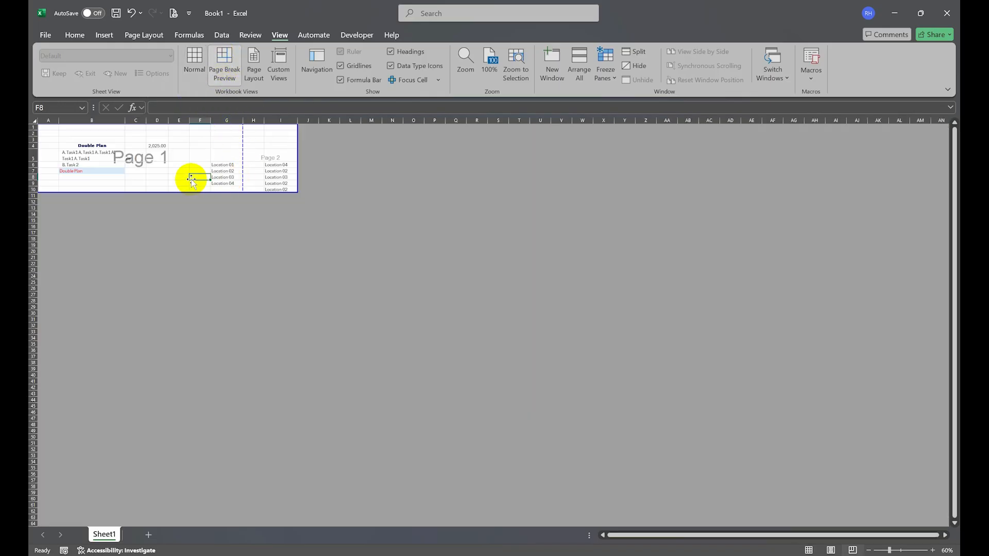
pyautogui.scroll(5, 192, 159)
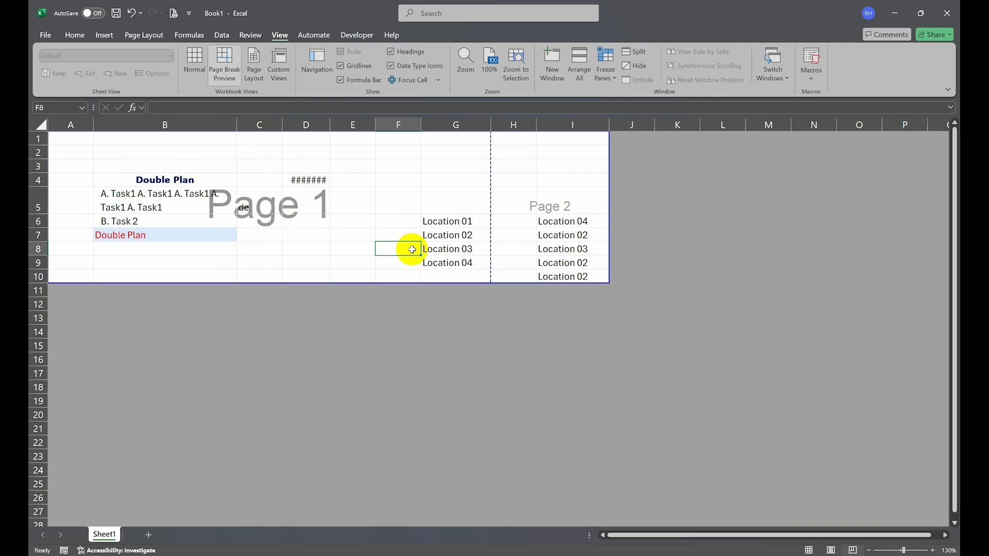
pyautogui.scroll(-1, 407, 247)
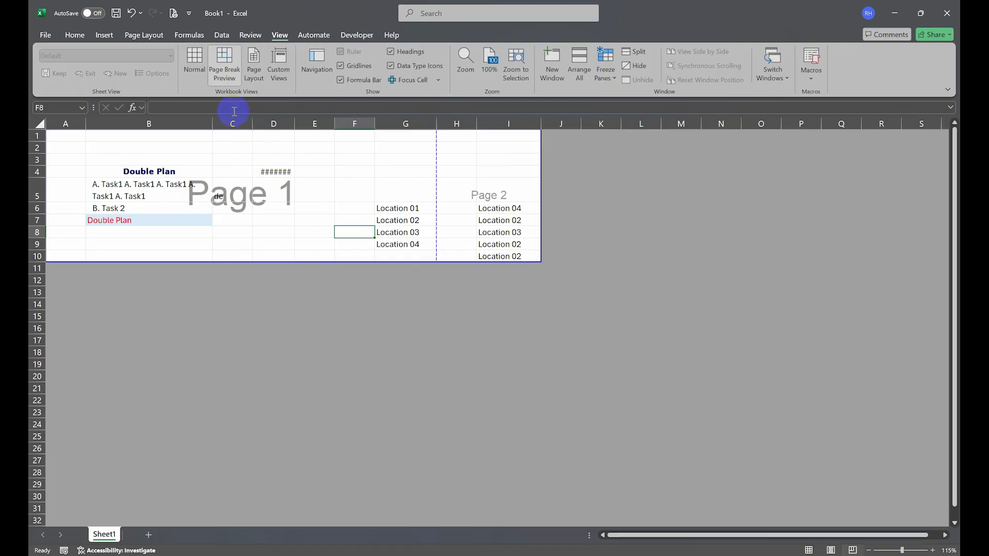
# Alternate between Normal view and Page Break Preview to compare the two displays.
pyautogui.click(194, 64)
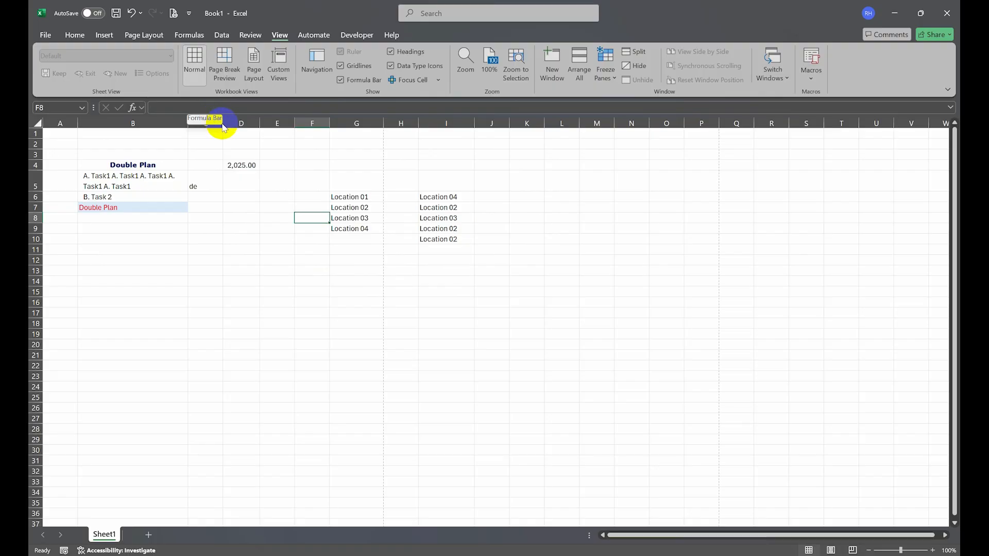
pyautogui.click(220, 72)
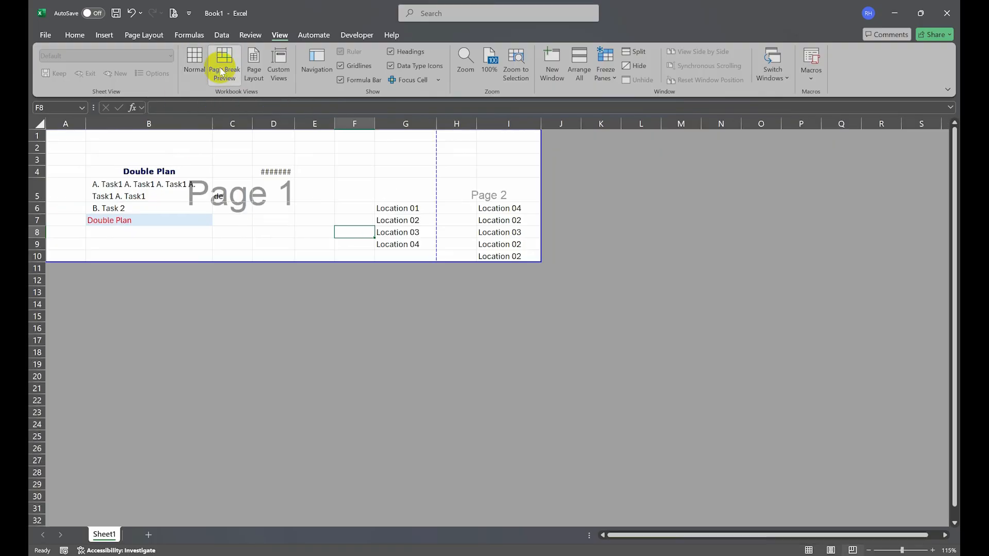
pyautogui.click(194, 63)
pyautogui.click(222, 64)
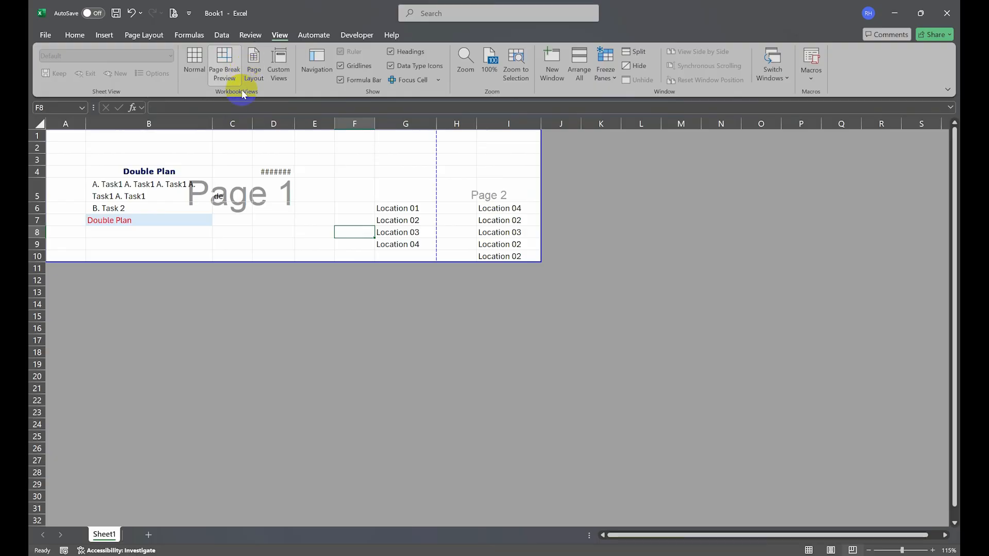
# Switch the sheet to Page Layout view and look over its pages and header areas.
pyautogui.click(252, 71)
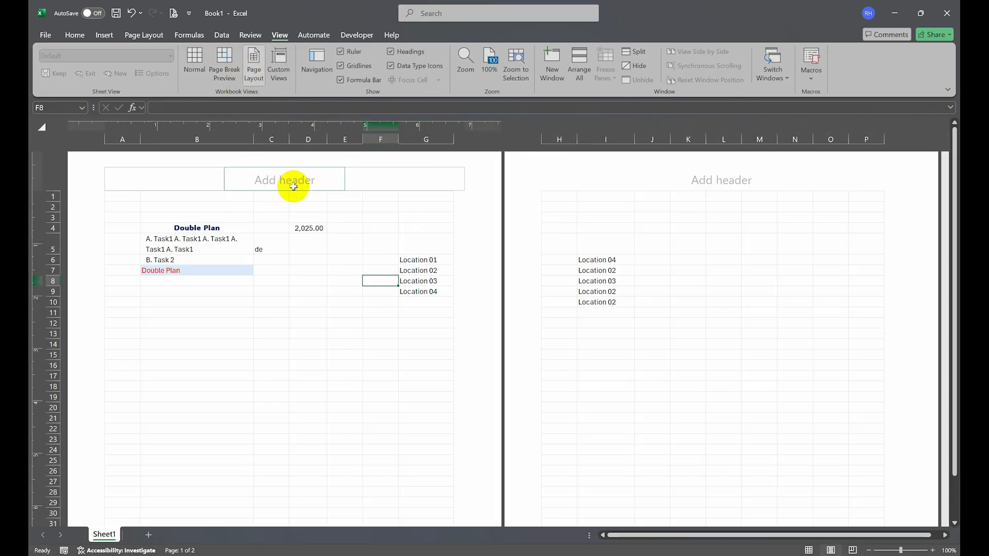
pyautogui.scroll(-5, 518, 268)
pyautogui.scroll(5, 515, 266)
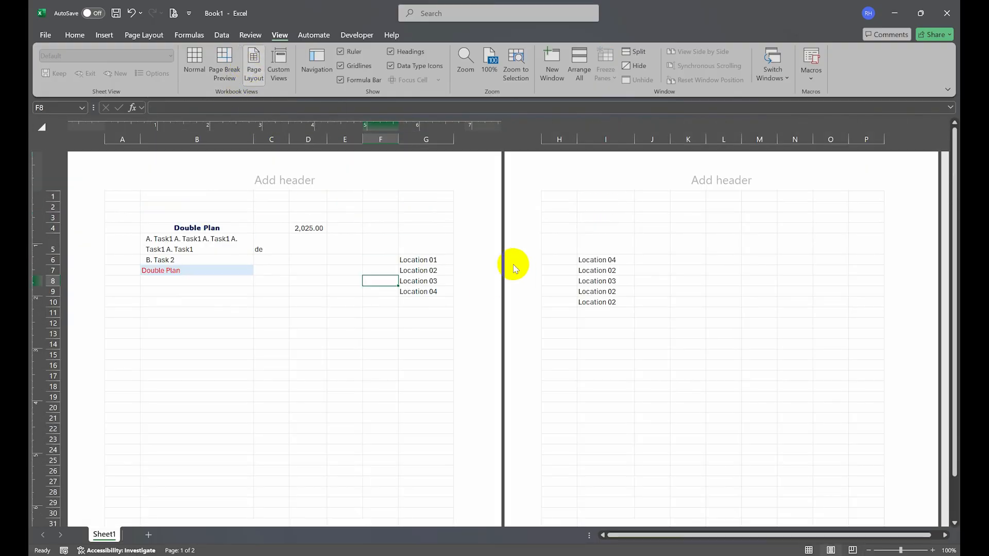
# Look over the sheet's pages in Page Layout view, from the header areas to the footer areas.
pyautogui.scroll(-9, 280, 220)
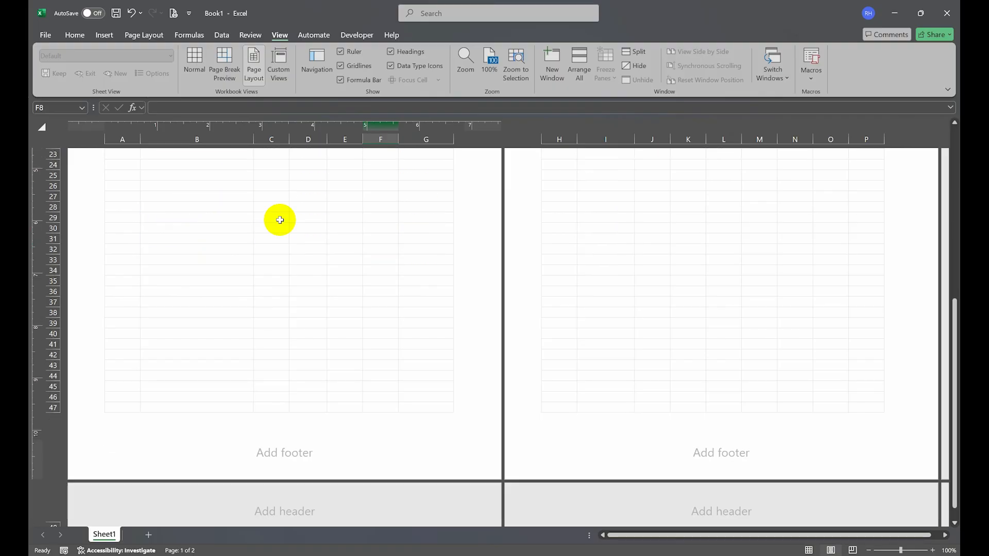
pyautogui.scroll(9, 280, 220)
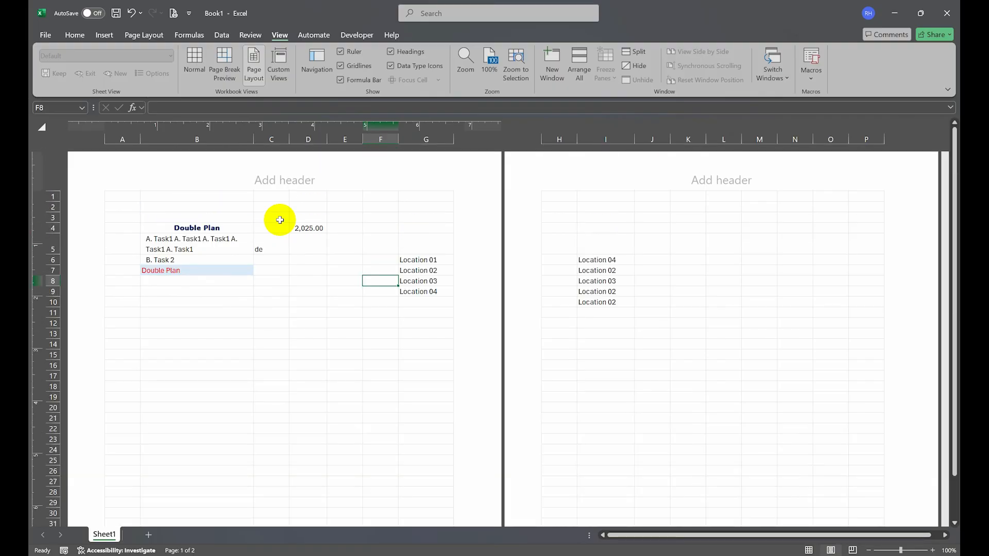
pyautogui.scroll(-3, 280, 219)
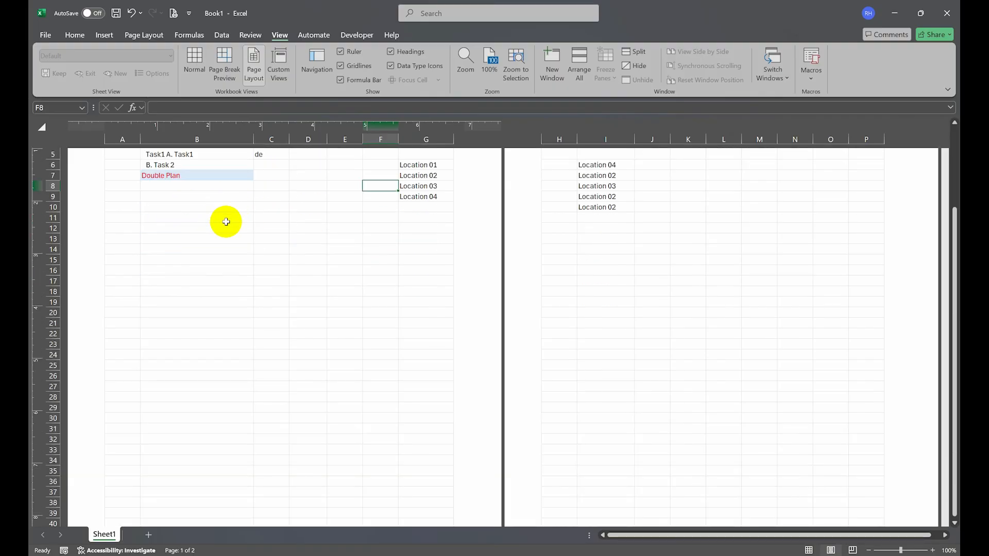
pyautogui.scroll(3, 242, 228)
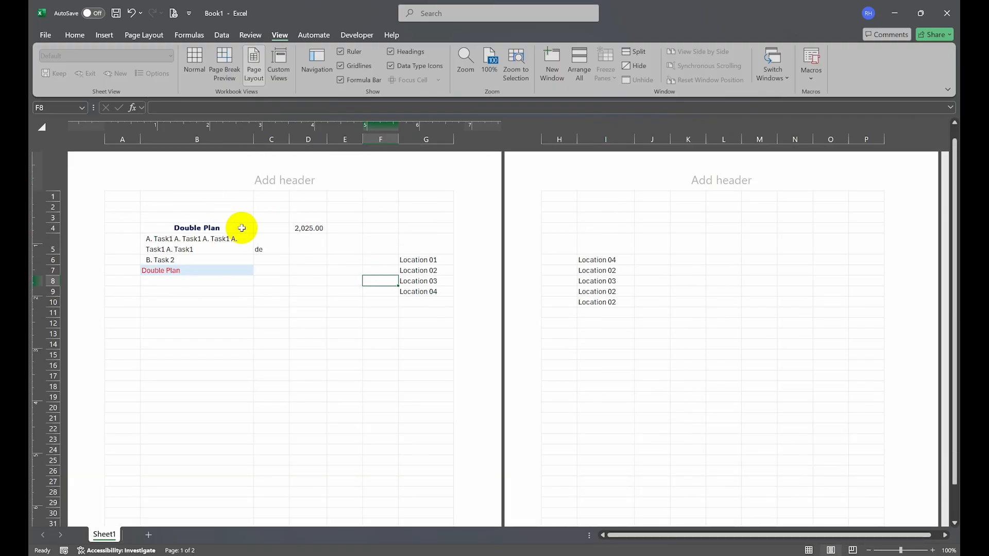
pyautogui.click(144, 35)
pyautogui.scroll(-1, 322, 194)
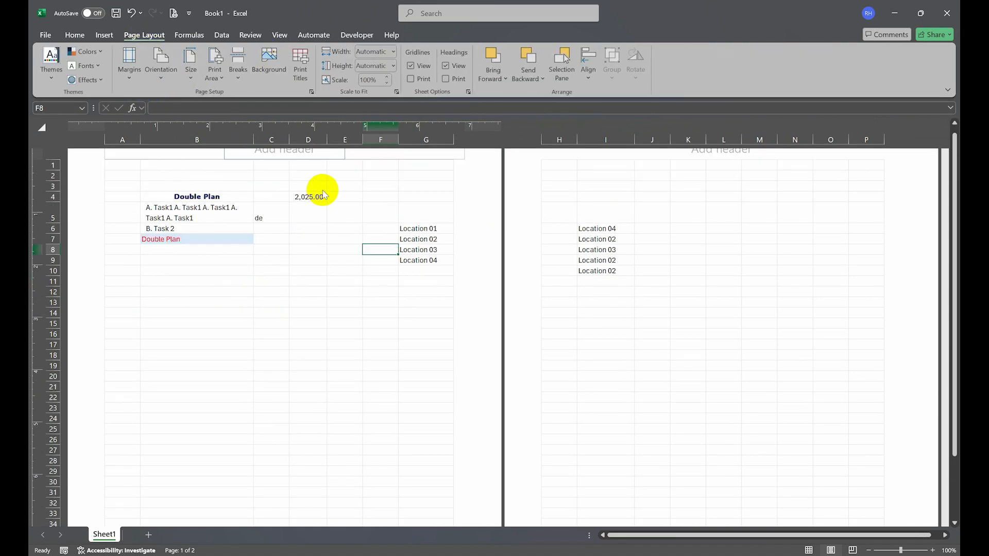
pyautogui.scroll(-7, 380, 292)
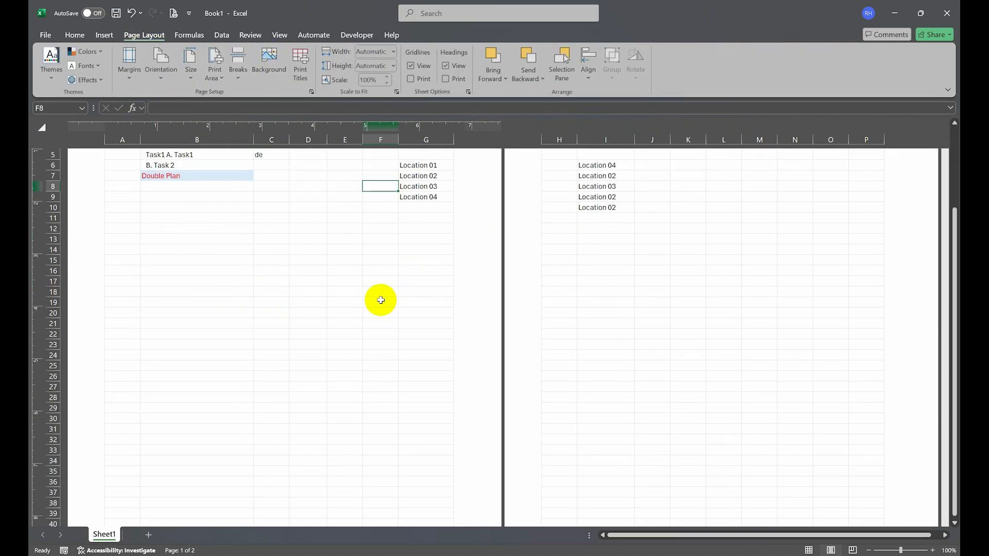
pyautogui.scroll(7, 381, 291)
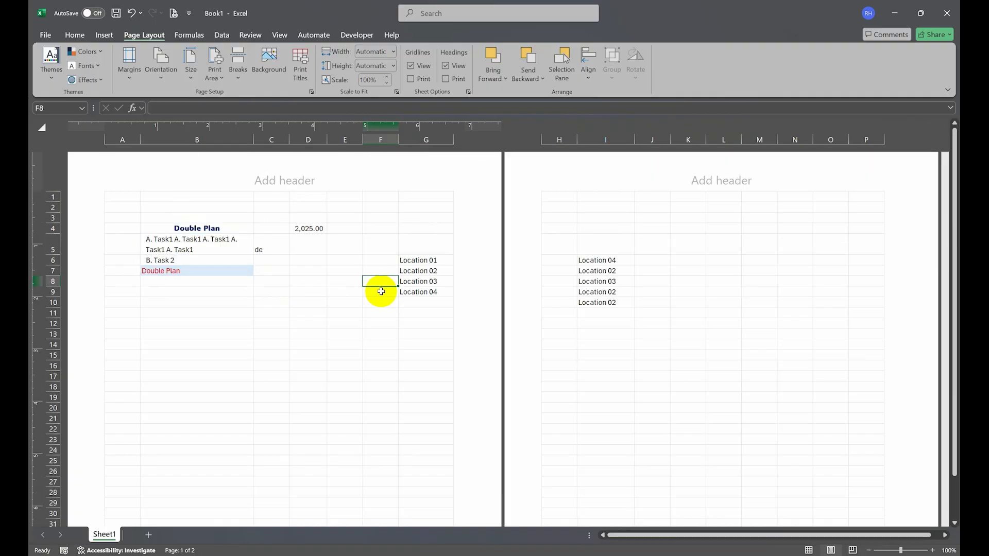
# Set the page orientation to Landscape, look over the resulting page, and return the orientation to Portrait.
pyautogui.click(168, 73)
pyautogui.click(172, 122)
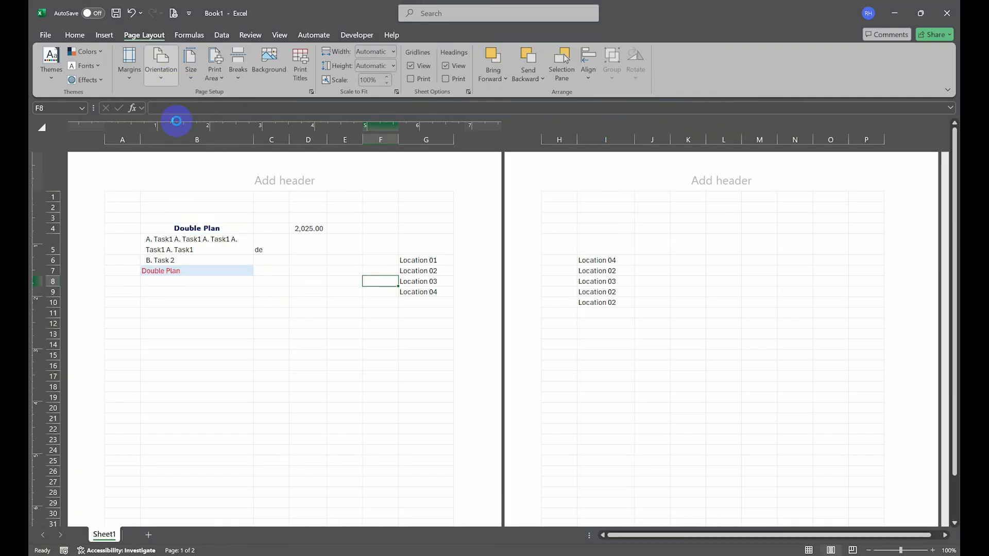
pyautogui.scroll(-2, 335, 232)
pyautogui.scroll(3, 346, 242)
pyautogui.scroll(-4, 426, 250)
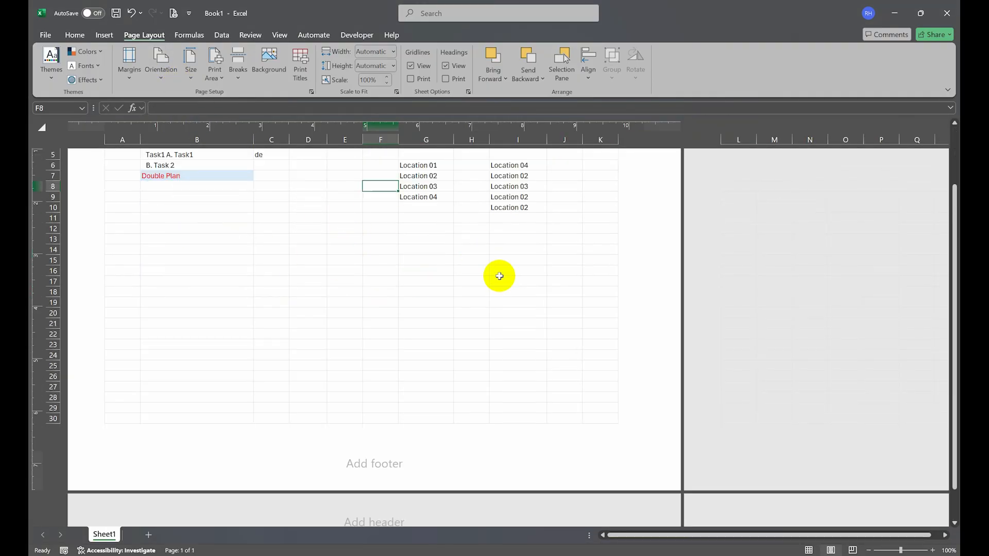
pyautogui.scroll(2, 452, 298)
pyautogui.scroll(2, 452, 301)
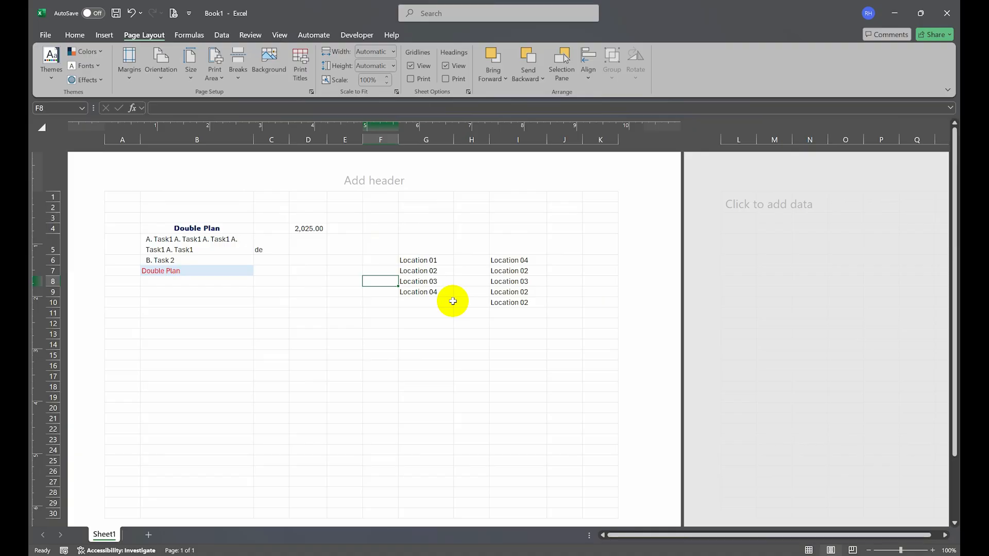
pyautogui.click(167, 79)
pyautogui.click(164, 101)
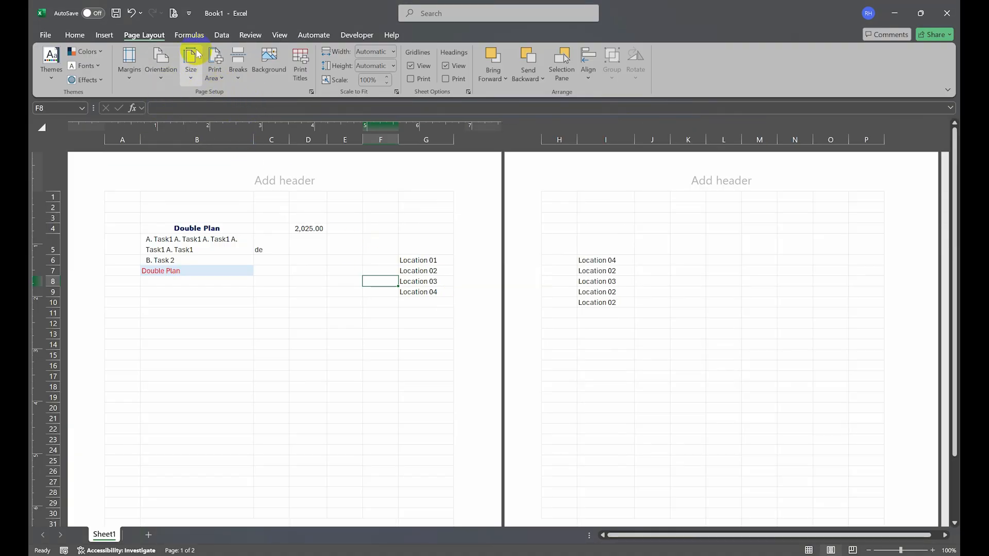
# Return the sheet to Normal view and select cell F11.
pyautogui.click(283, 36)
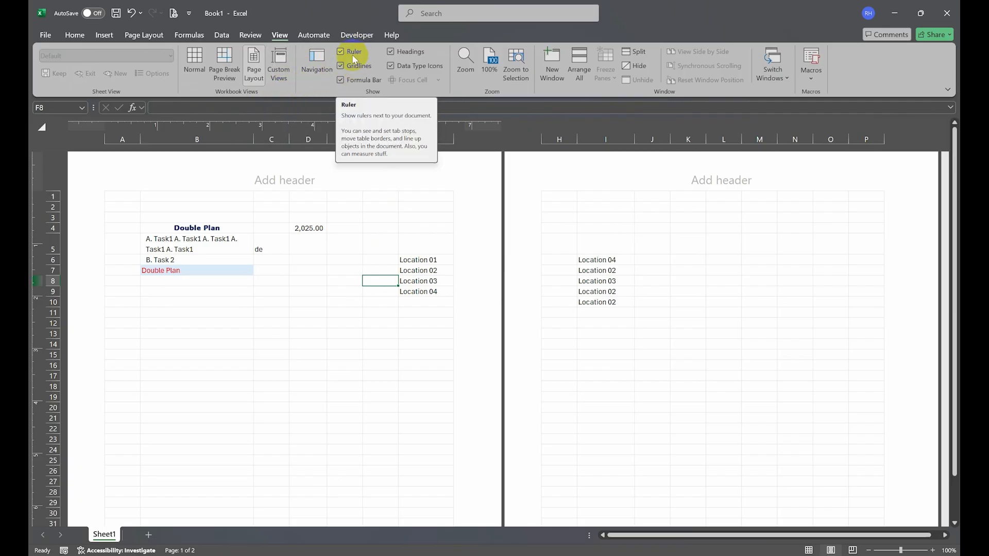
pyautogui.click(198, 69)
pyautogui.click(324, 250)
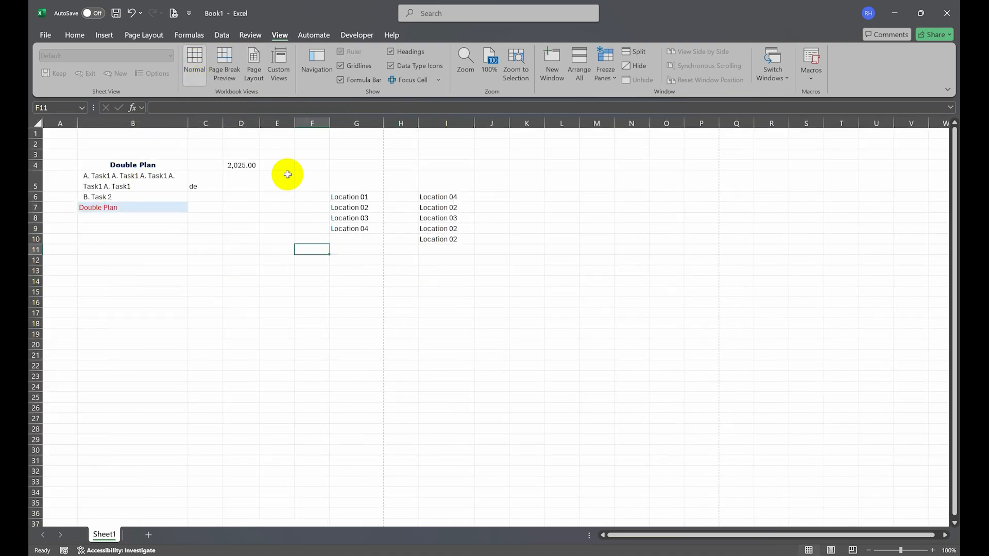
# Toggle the sheet's gridlines off and back on with the workbook view options.
pyautogui.click(361, 65)
pyautogui.click(361, 65)
pyautogui.click(363, 68)
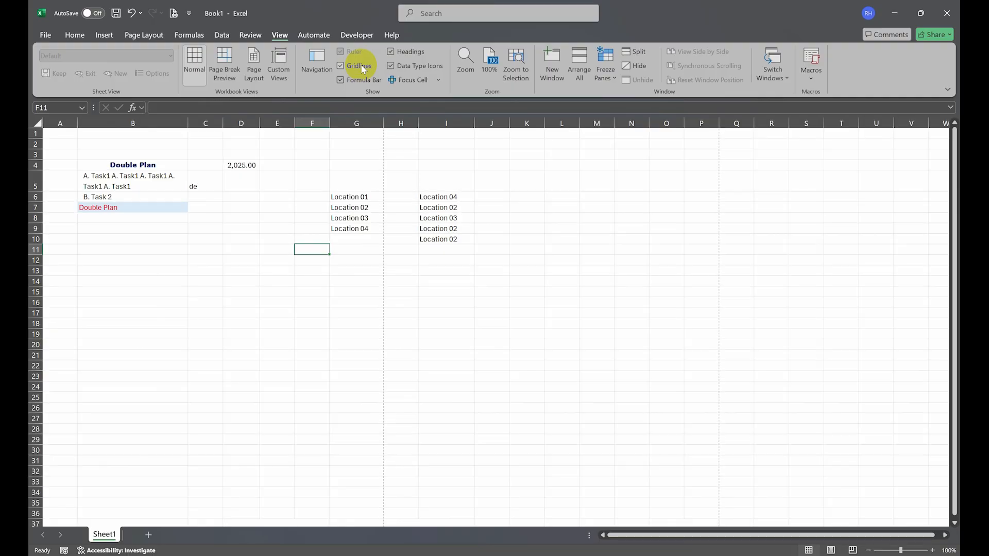
# Hide the gridlines through the view options and control their display from the page layout sheet options, leaving them shown and not printed.
pyautogui.click(129, 36)
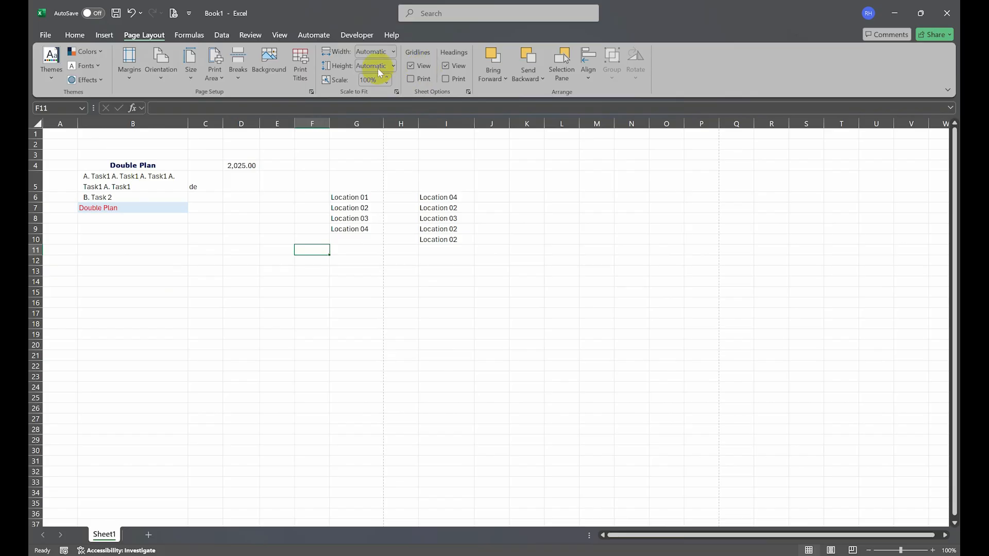
pyautogui.click(278, 35)
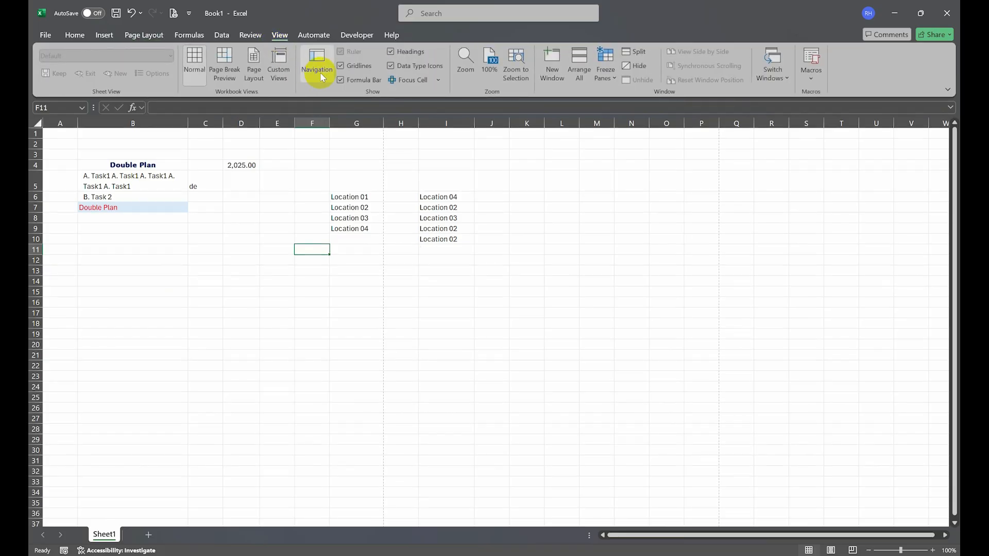
pyautogui.click(348, 67)
pyautogui.click(135, 35)
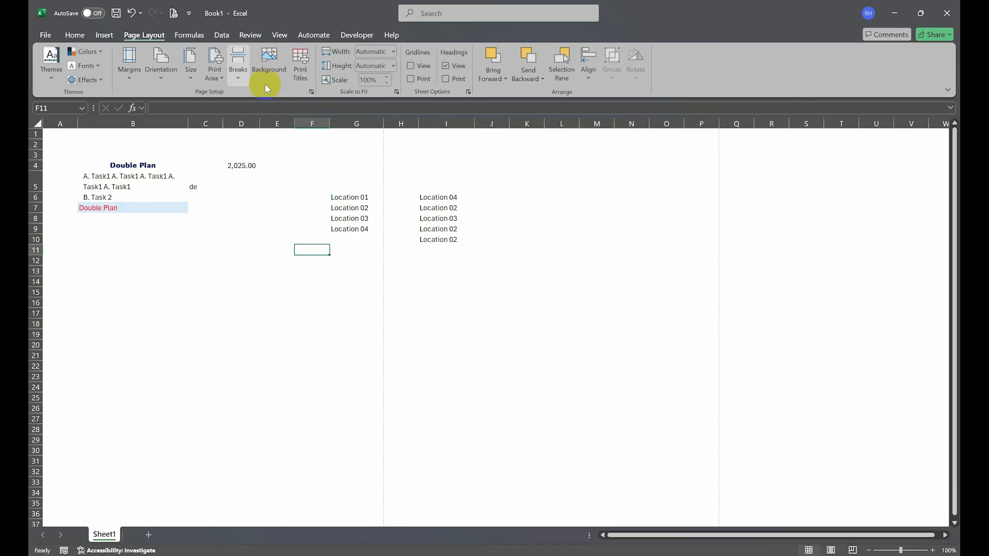
pyautogui.click(413, 67)
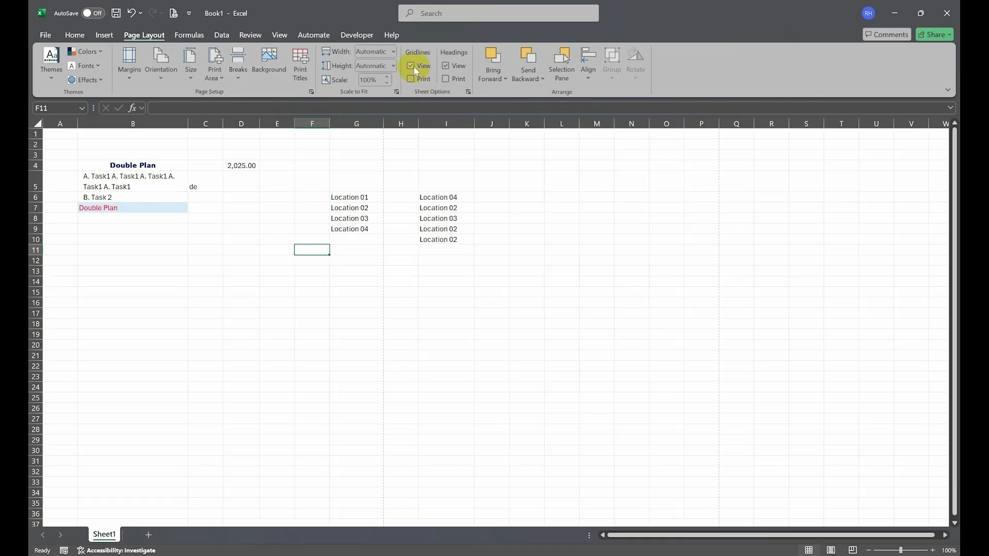
pyautogui.click(410, 78)
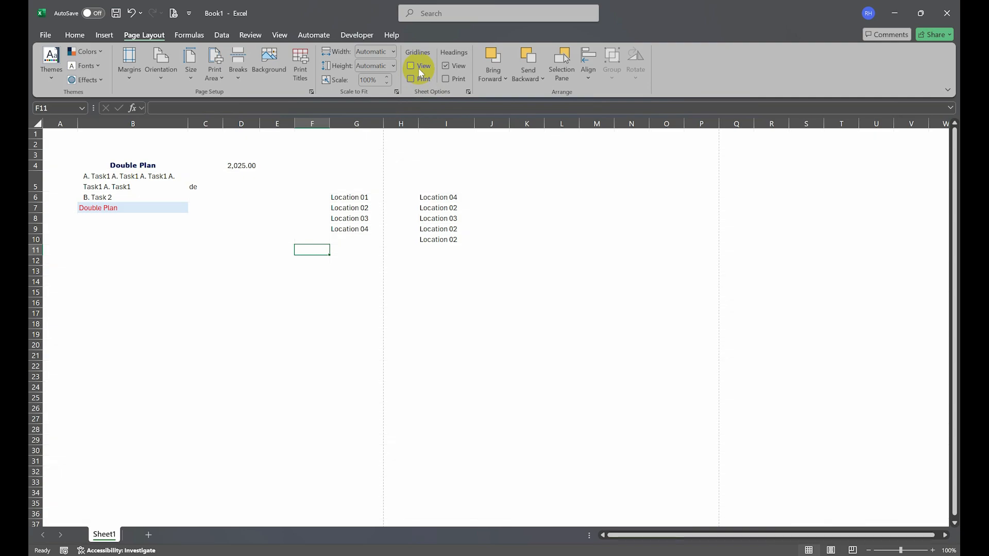
pyautogui.click(419, 67)
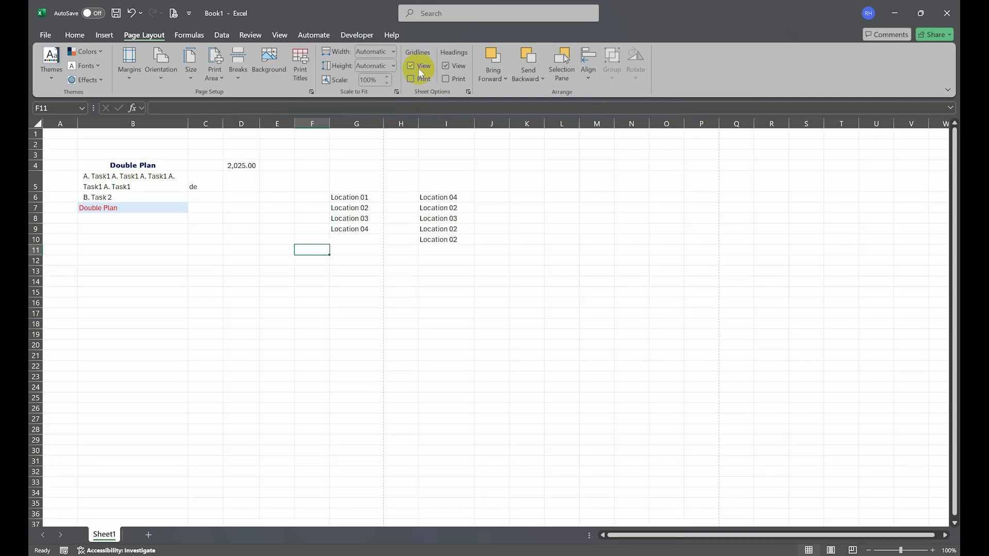
# Toggle the display and printing of headings in the sheet options, leaving them shown and not printed.
pyautogui.click(455, 67)
pyautogui.click(454, 67)
pyautogui.click(452, 67)
pyautogui.click(444, 80)
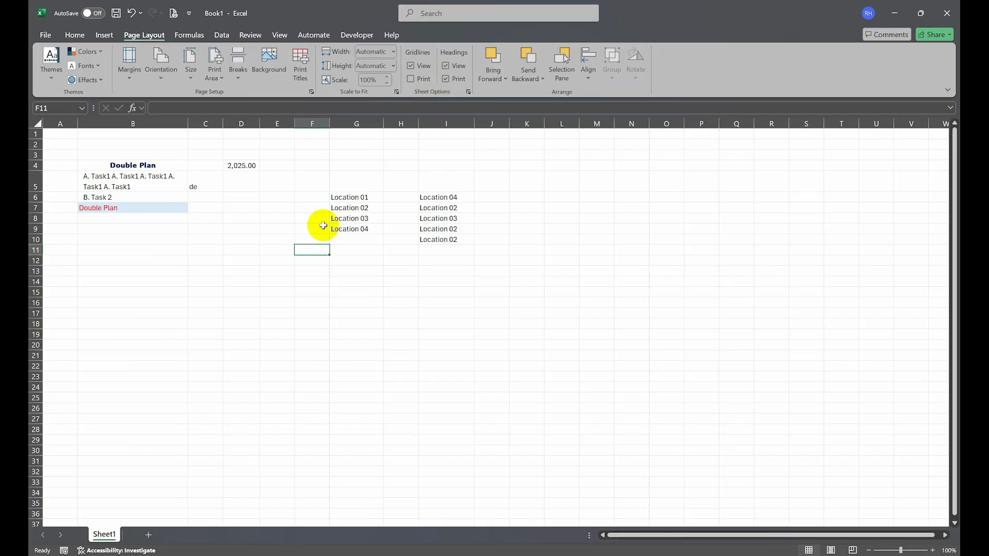
pyautogui.click(446, 77)
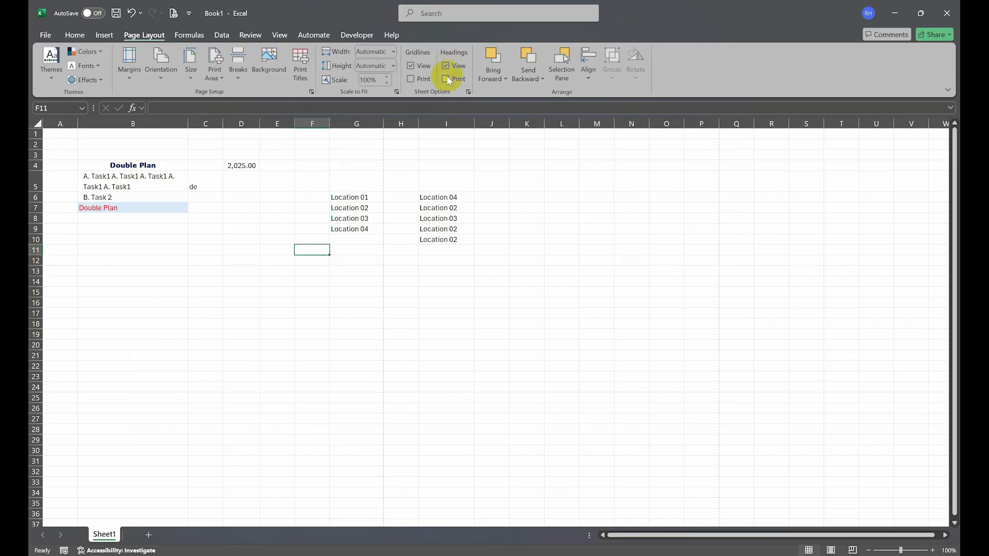
# Hide the row and column headings with the workbook view options and show them again.
pyautogui.click(280, 35)
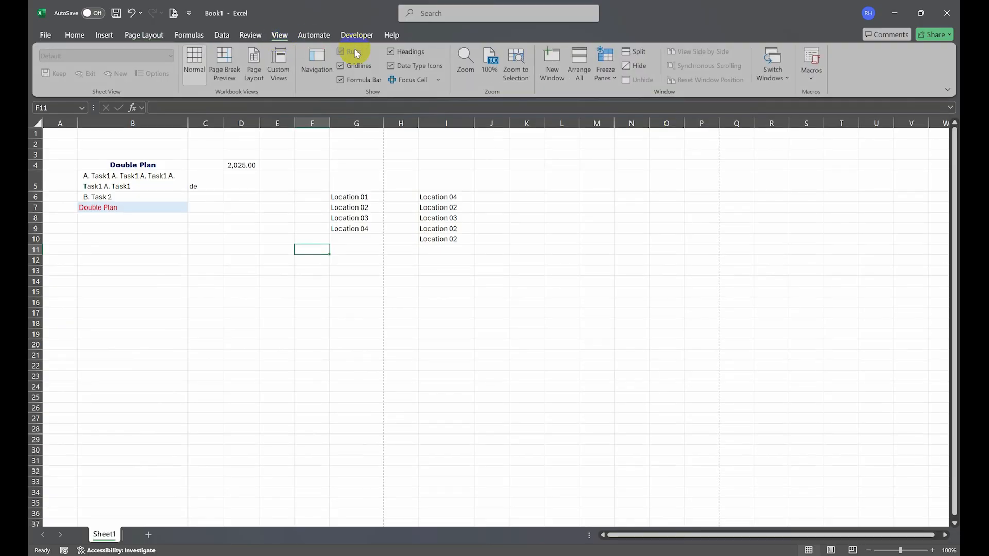
pyautogui.click(312, 37)
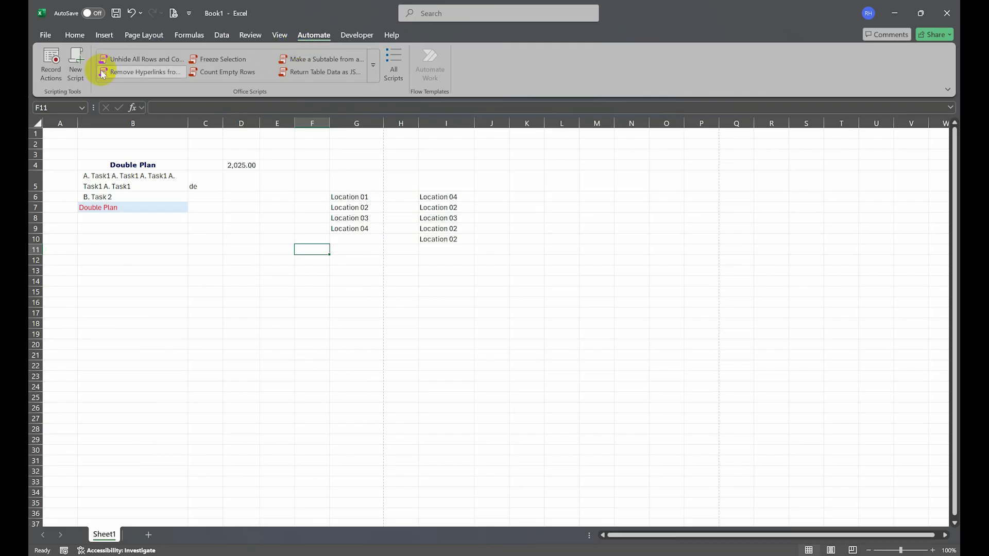
pyautogui.click(277, 34)
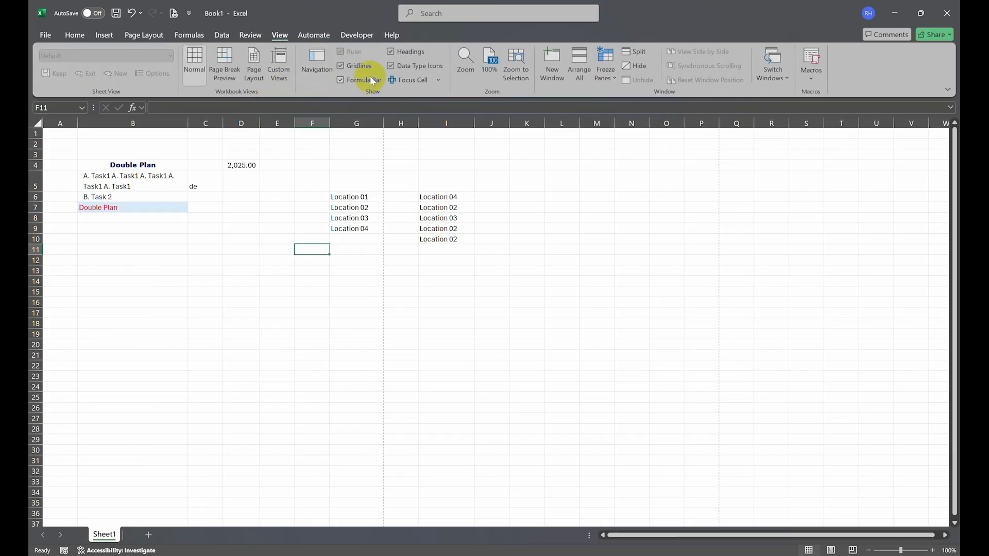
pyautogui.click(409, 52)
pyautogui.click(409, 52)
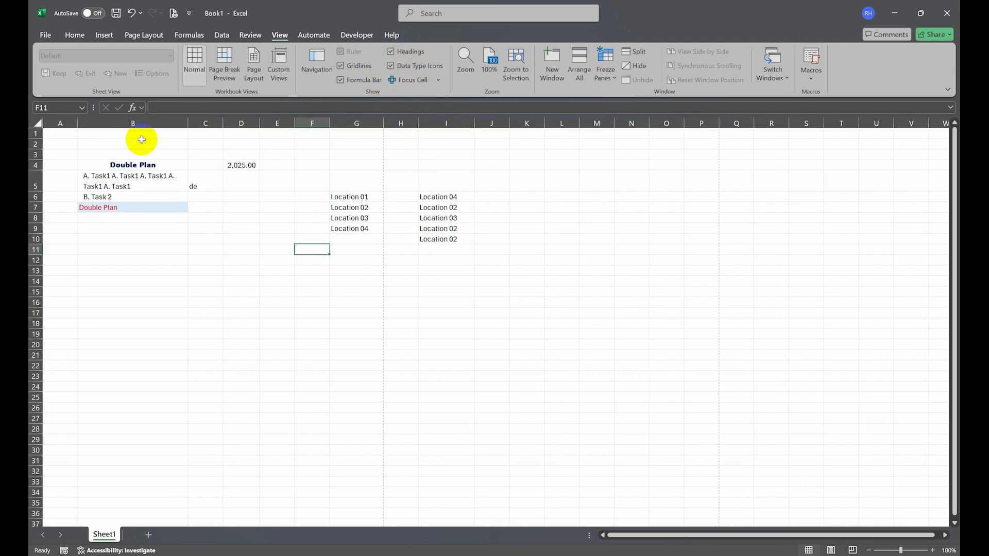
# Place the cursor in the formula bar, select cell G5, and toggle the formula bar off and back on.
pyautogui.click(176, 109)
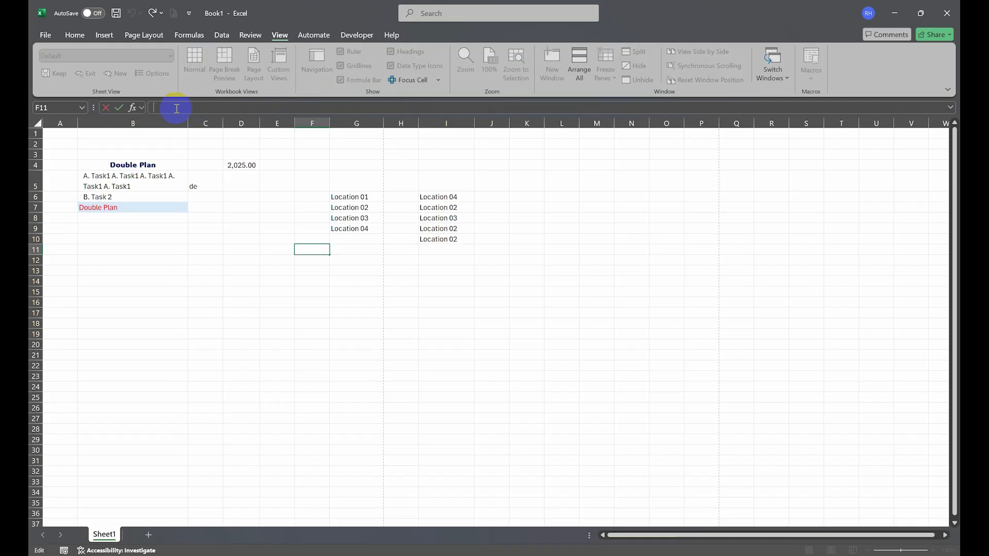
pyautogui.click(374, 185)
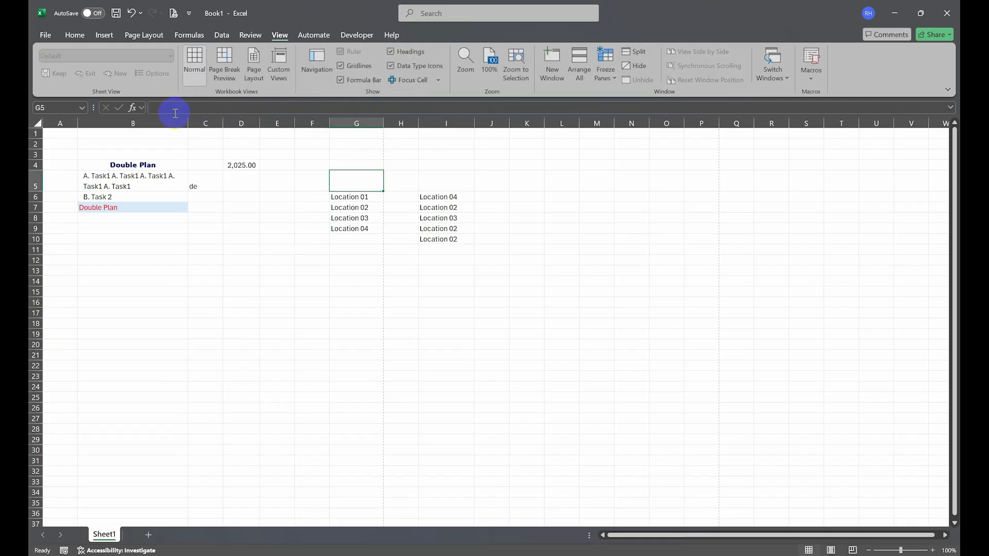
pyautogui.click(374, 81)
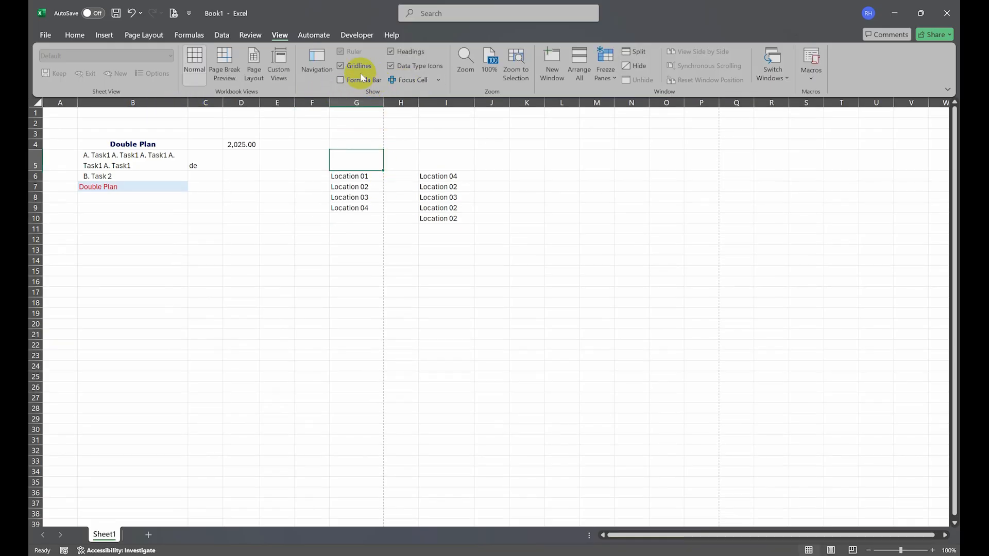
pyautogui.click(358, 78)
pyautogui.click(359, 78)
pyautogui.click(359, 78)
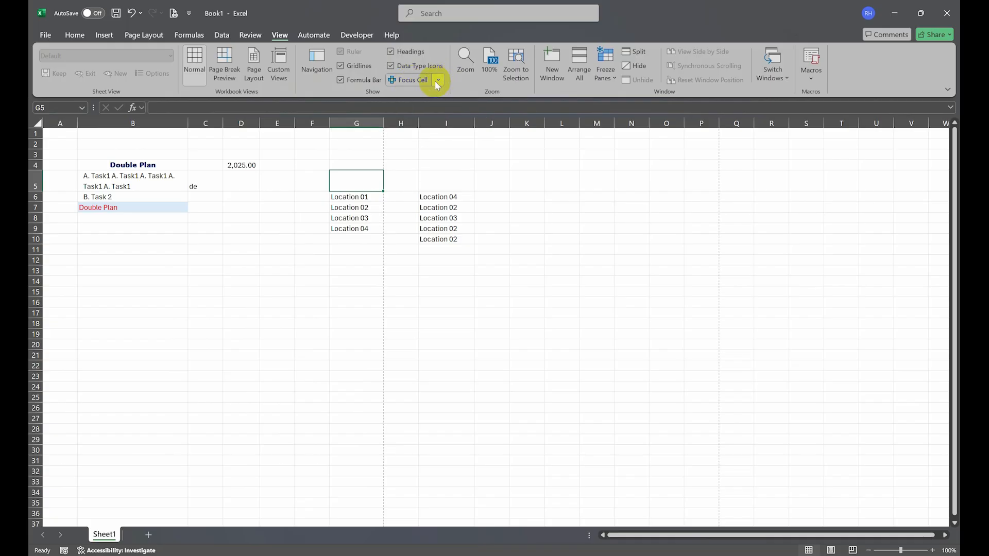
# Turn on Focus Cell and select several cells, ending on G16, to move the row and column highlight.
pyautogui.click(415, 82)
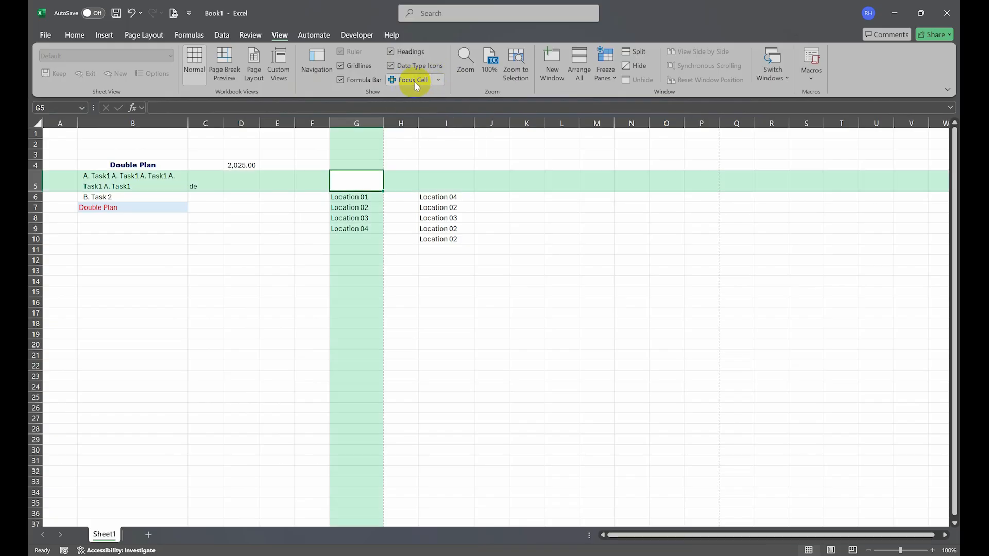
pyautogui.click(240, 279)
pyautogui.click(536, 309)
pyautogui.click(511, 271)
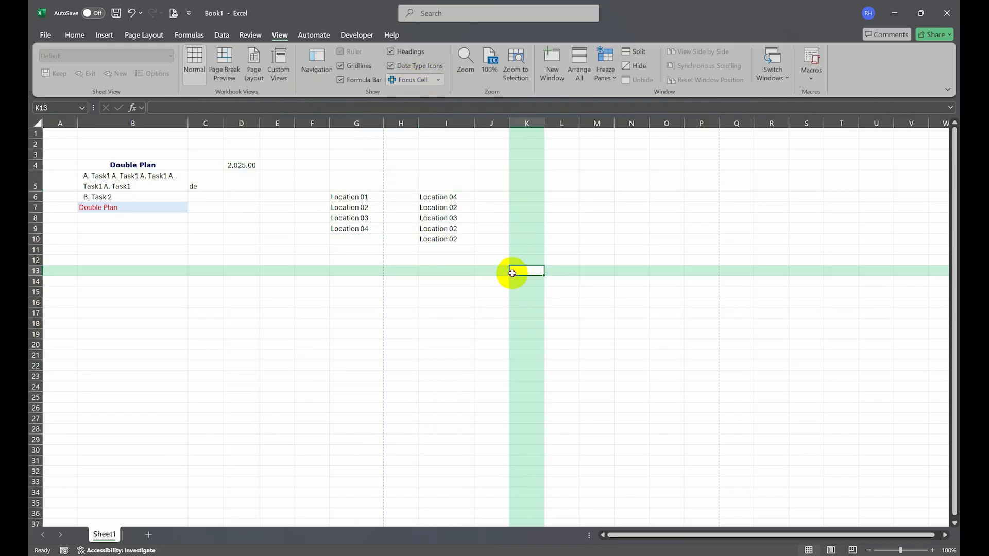
pyautogui.click(404, 303)
pyautogui.click(515, 270)
pyautogui.click(355, 260)
pyautogui.click(338, 302)
# Change the Focus Cell color to a very light green tint, followed by a very light orange tint.
pyautogui.click(439, 81)
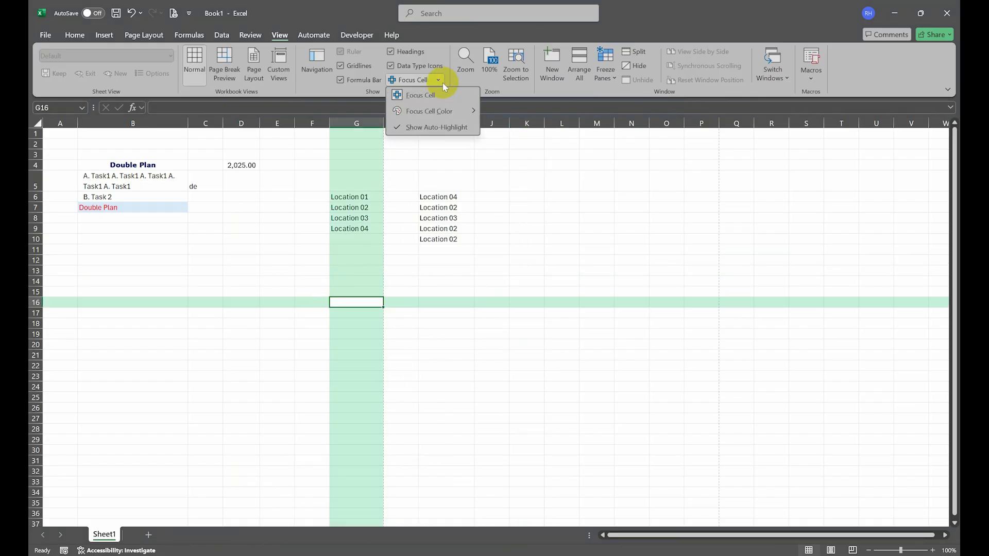
pyautogui.moveTo(448, 111)
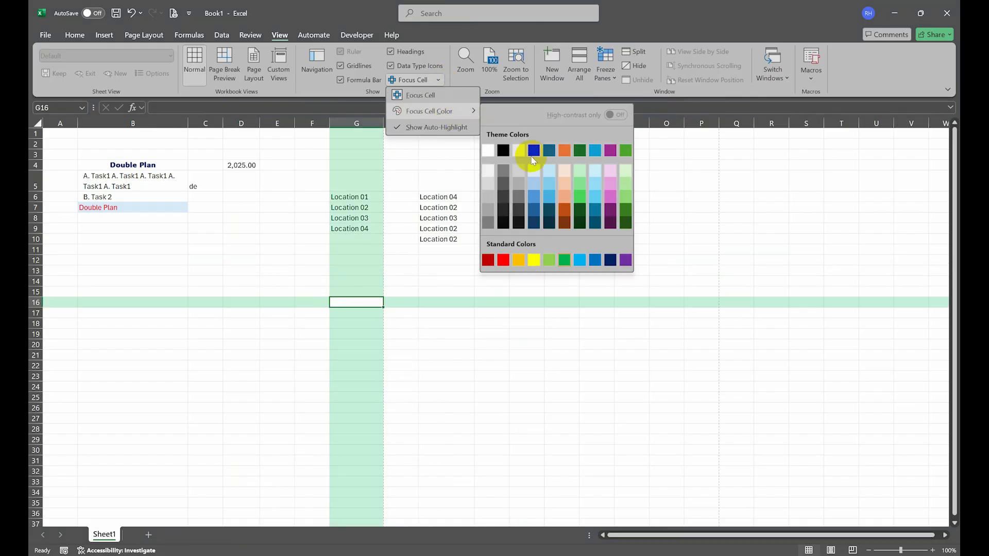
pyautogui.click(575, 171)
pyautogui.click(439, 80)
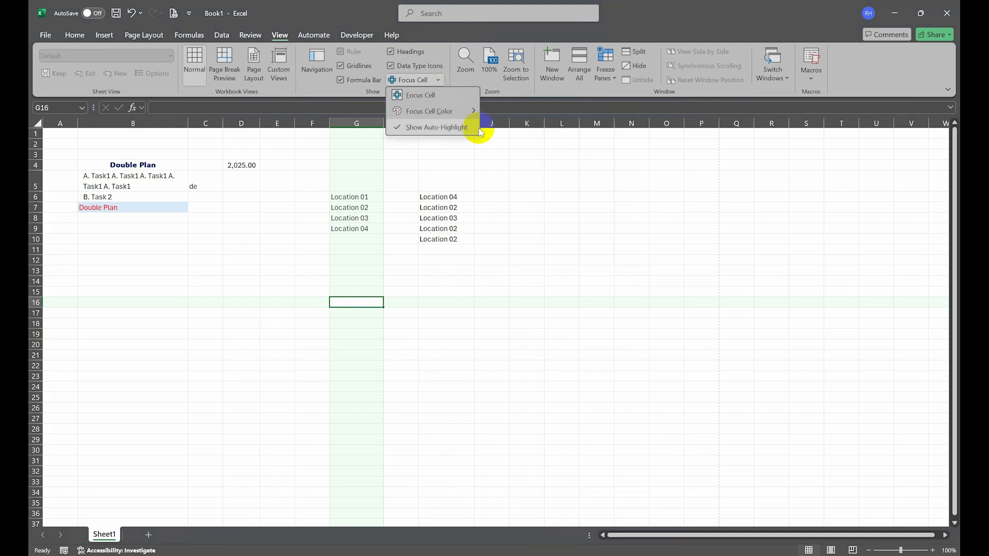
pyautogui.moveTo(443, 114)
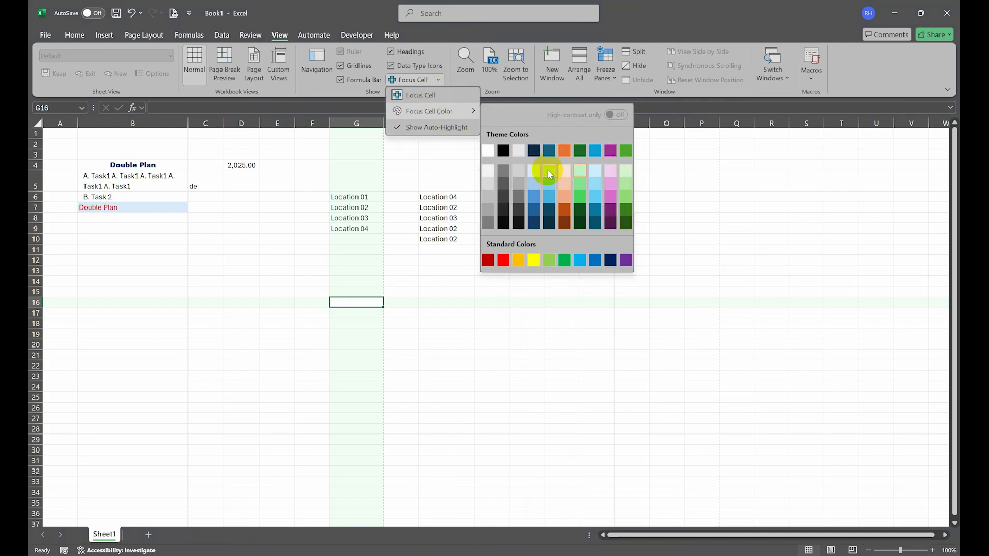
pyautogui.click(565, 171)
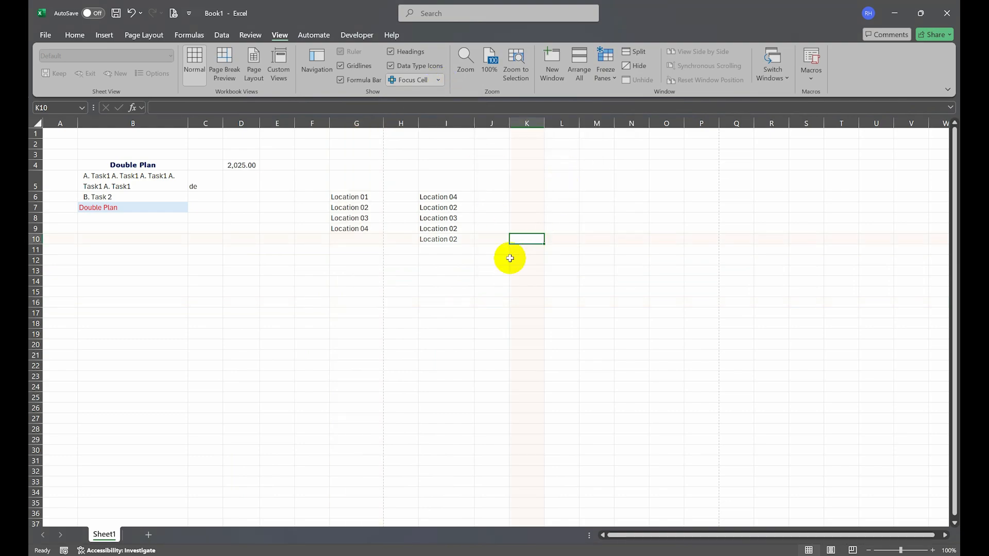
# Select several cells to move the Focus Cell highlight, turn Focus Cell off and on again, and end on D13.
pyautogui.press('Down')
pyautogui.click(494, 216)
pyautogui.click(446, 145)
pyautogui.click(490, 291)
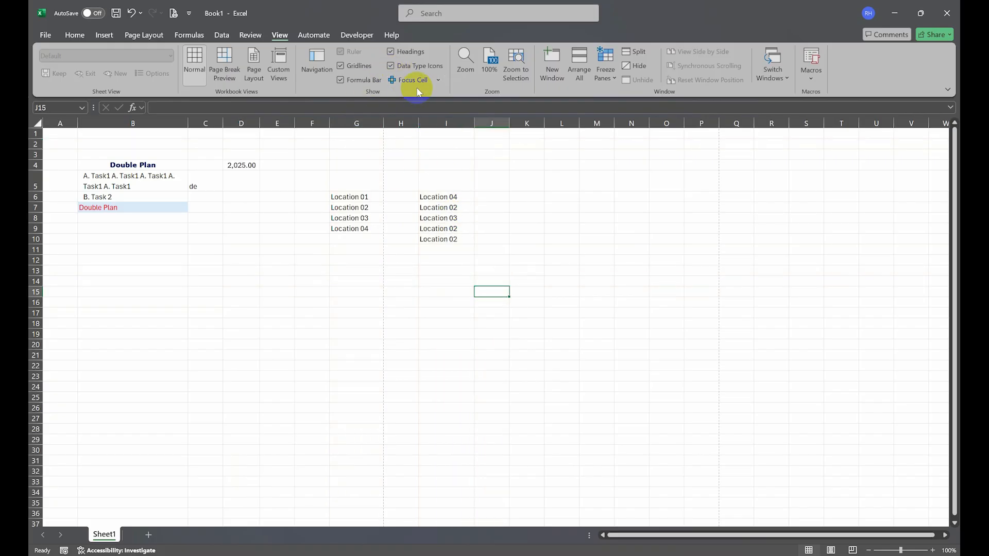
pyautogui.click(557, 261)
pyautogui.click(242, 269)
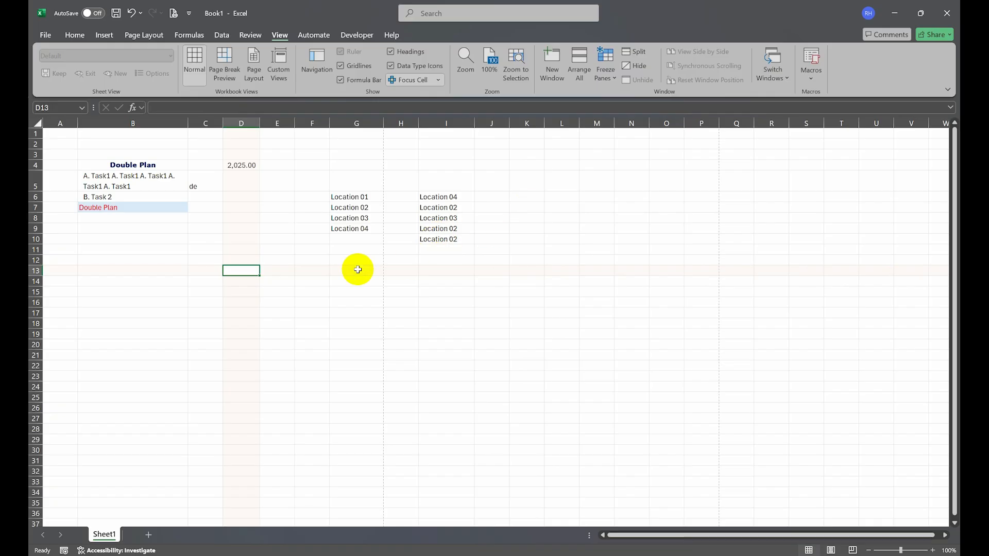
# Move the highlight through several more cells, including G12 and E12, and turn Focus Cell off.
pyautogui.scroll(-1, 347, 229)
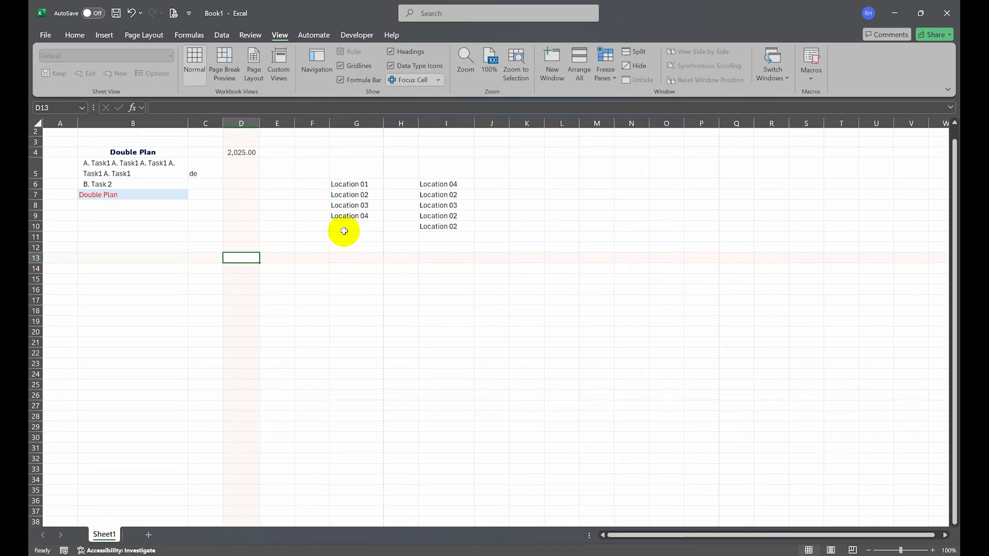
pyautogui.scroll(1, 391, 224)
pyautogui.click(483, 270)
pyautogui.click(400, 270)
pyautogui.click(355, 260)
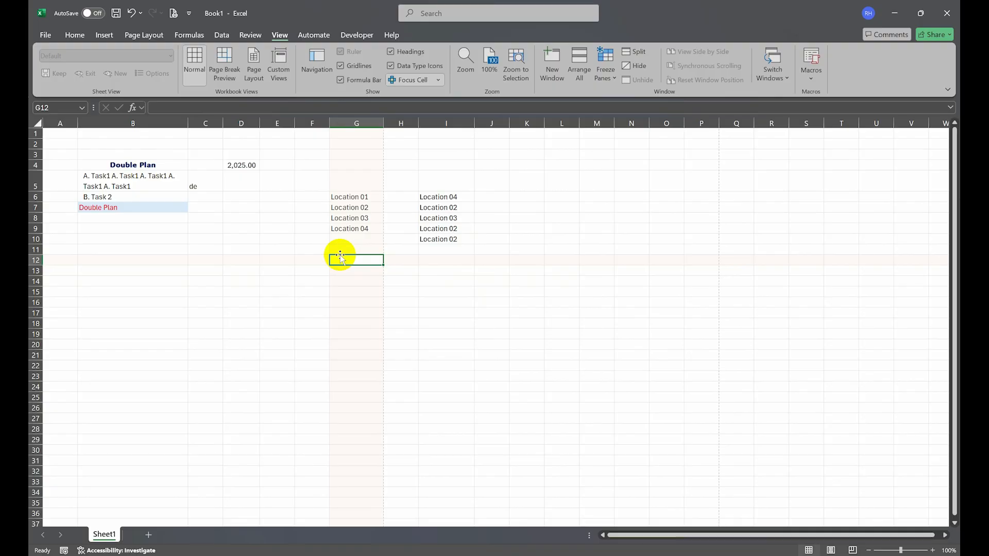
pyautogui.click(282, 259)
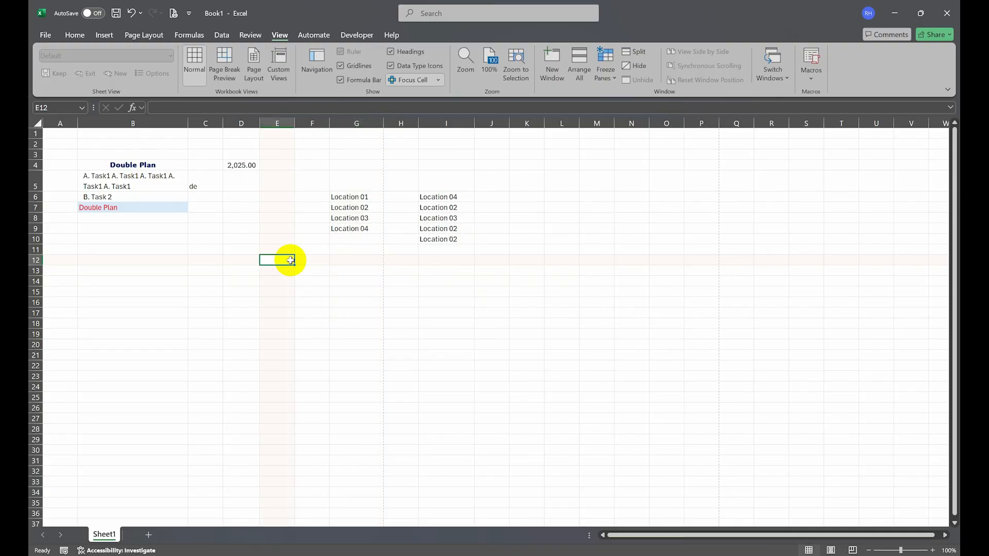
pyautogui.click(404, 80)
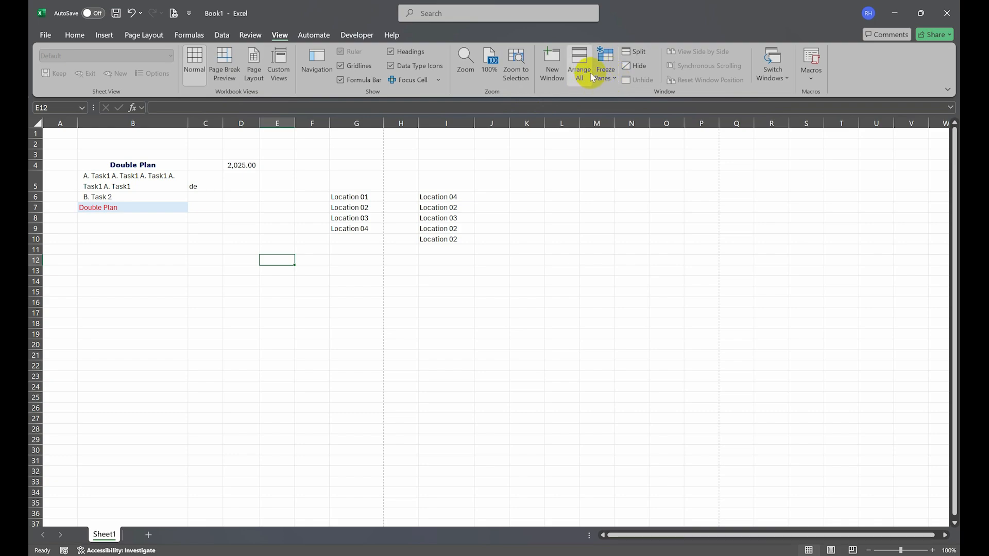
# Freeze the panes at cell B5 and check that rows 1 to 4 stay in place during vertical scrolling.
pyautogui.click(126, 185)
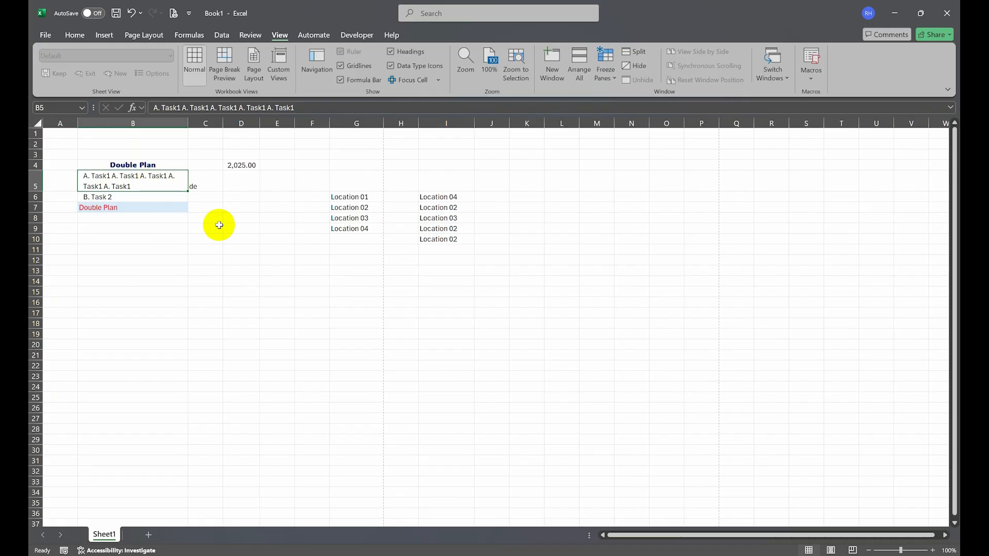
pyautogui.scroll(-10, 219, 225)
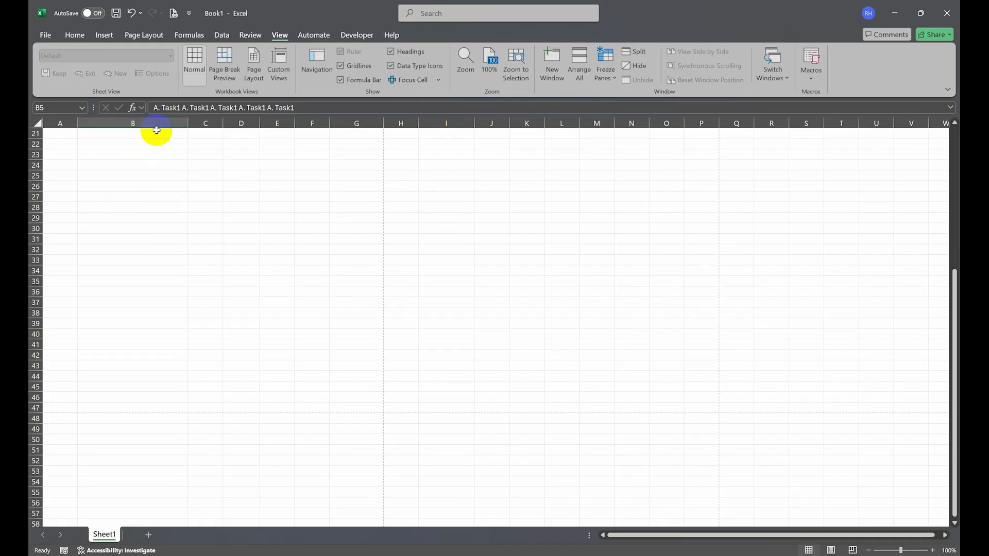
pyautogui.scroll(10, 154, 128)
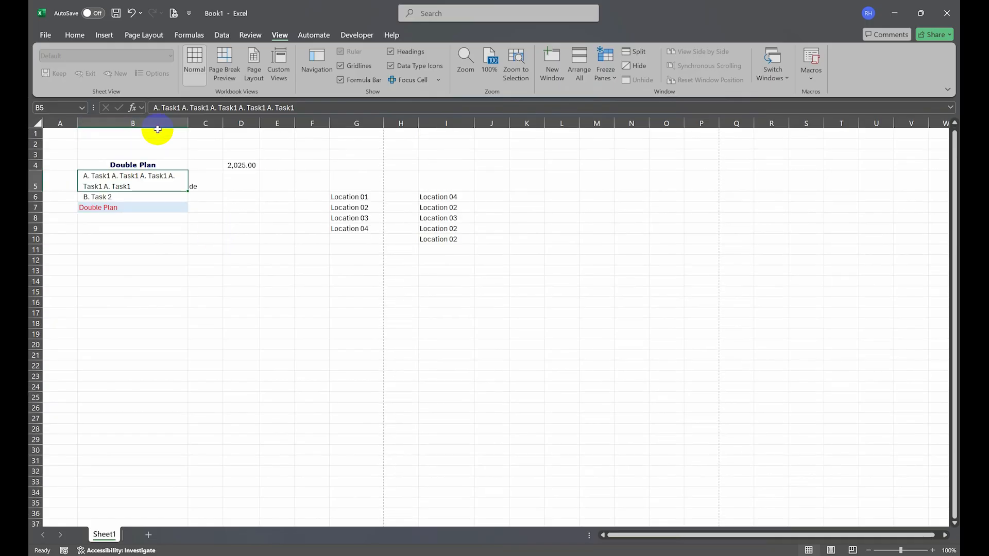
pyautogui.click(600, 76)
pyautogui.click(608, 103)
pyautogui.scroll(-3, 258, 227)
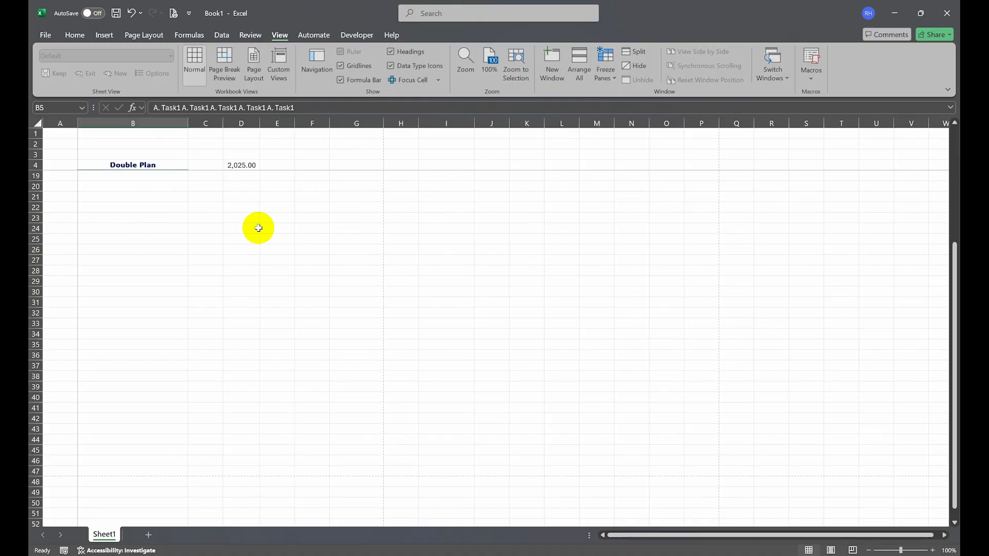
pyautogui.scroll(3, 252, 231)
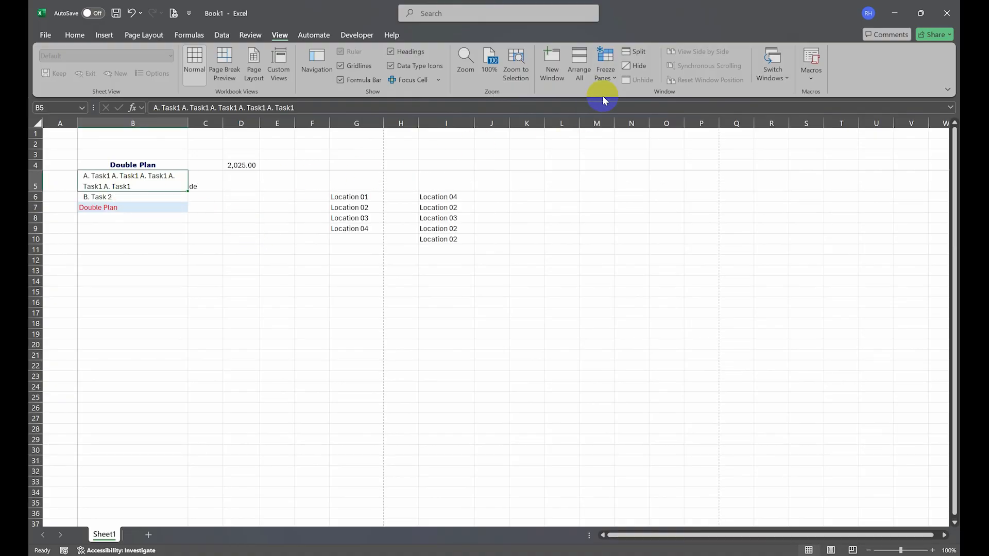
# Unfreeze the panes, select cell D13, and check that all rows scroll freely.
pyautogui.click(603, 76)
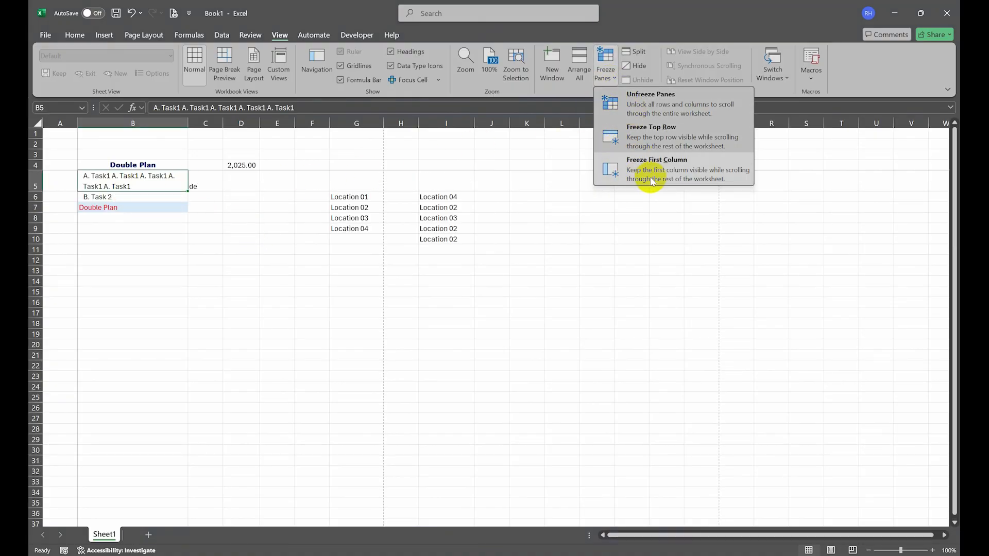
pyautogui.click(645, 127)
pyautogui.click(227, 267)
pyautogui.scroll(-4, 225, 269)
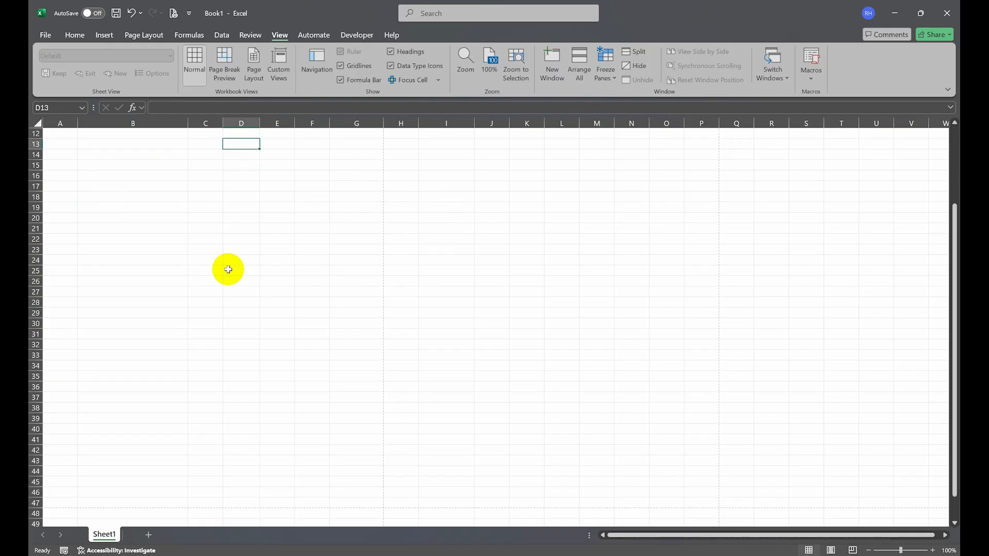
pyautogui.scroll(4, 229, 257)
# Freeze the panes at cell C5 and check that rows 1 to 4 and columns A and B stay fixed while scrolling.
pyautogui.click(61, 183)
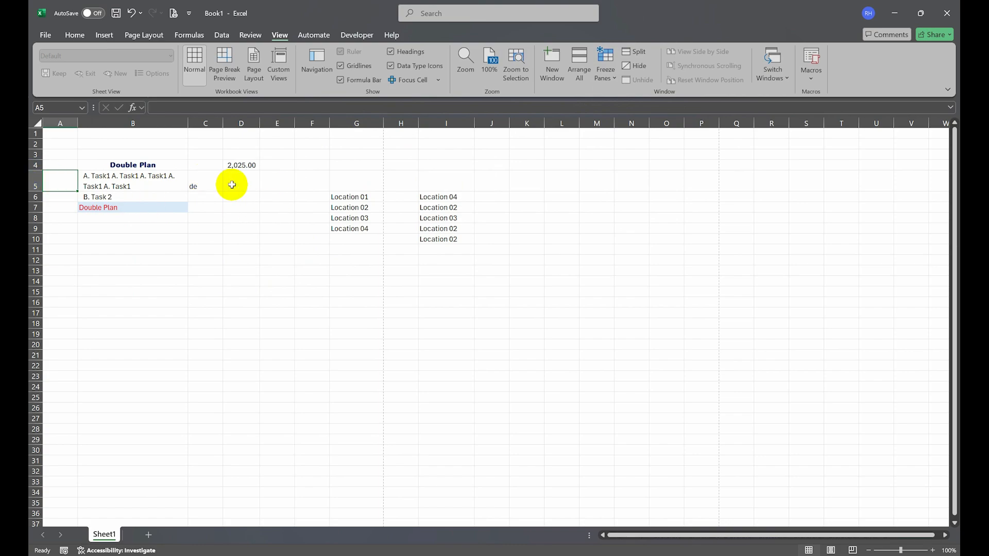
pyautogui.click(205, 184)
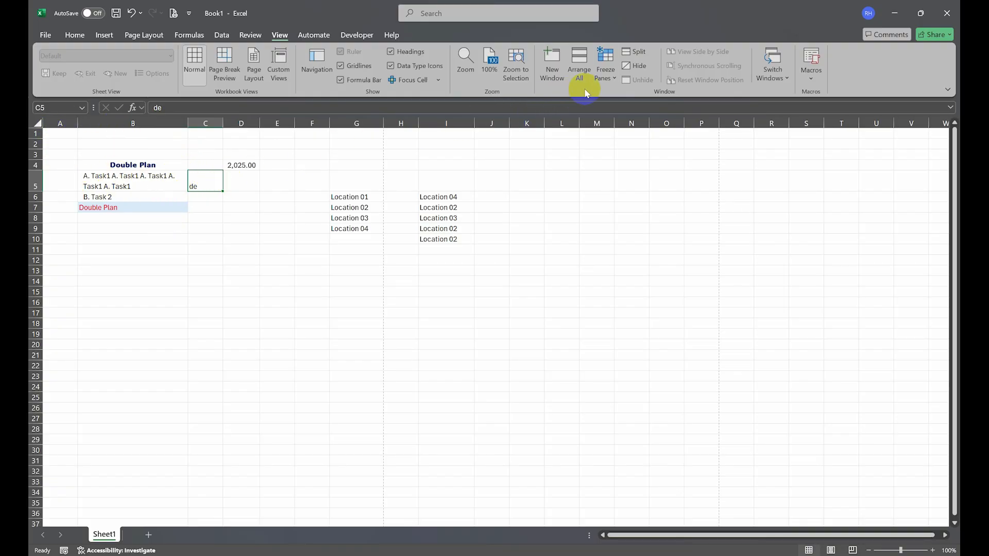
pyautogui.click(601, 79)
pyautogui.click(646, 98)
pyautogui.scroll(-5, 298, 272)
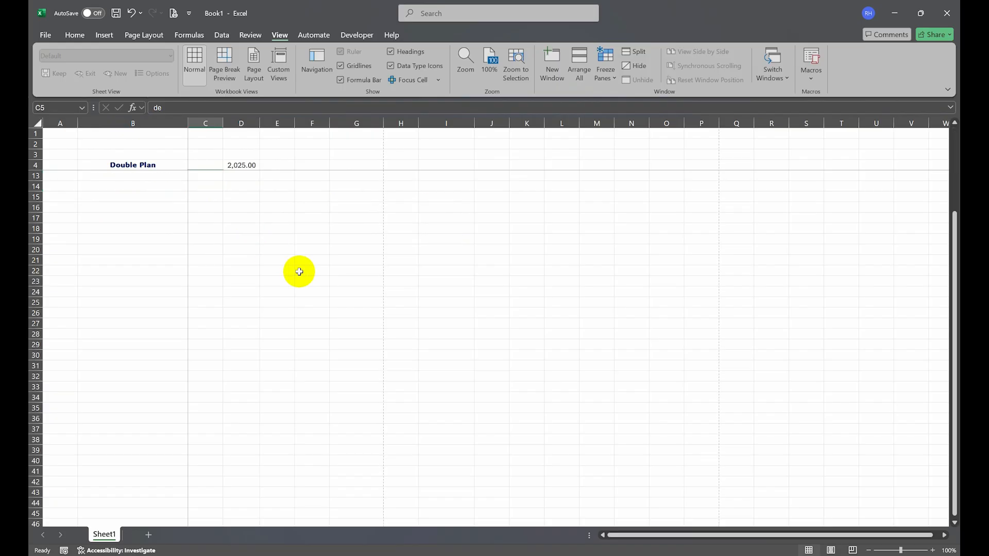
pyautogui.scroll(5, 301, 265)
pyautogui.scroll(-8, 302, 266)
pyautogui.scroll(8, 301, 266)
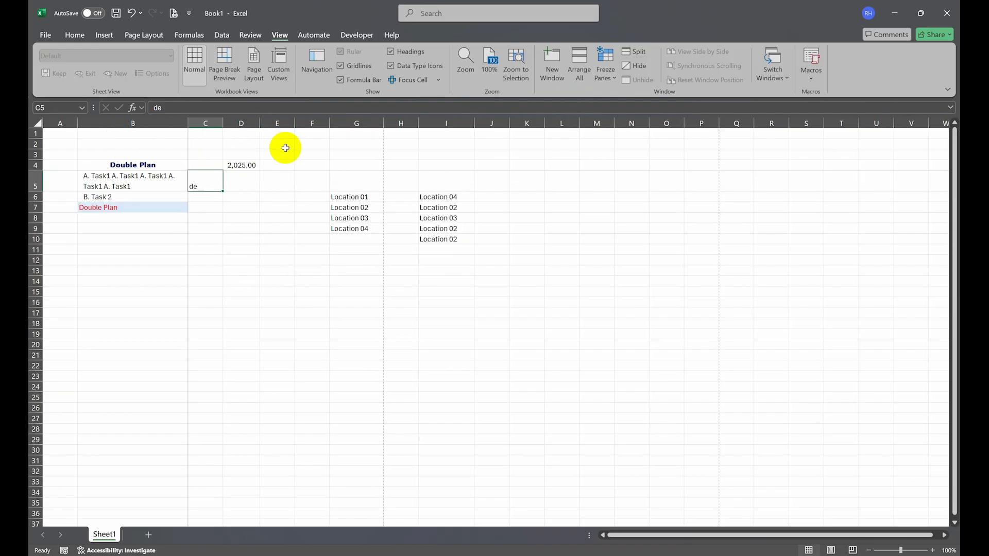
pyautogui.moveTo(652, 534); pyautogui.dragTo(942, 531)
pyautogui.click(945, 535)
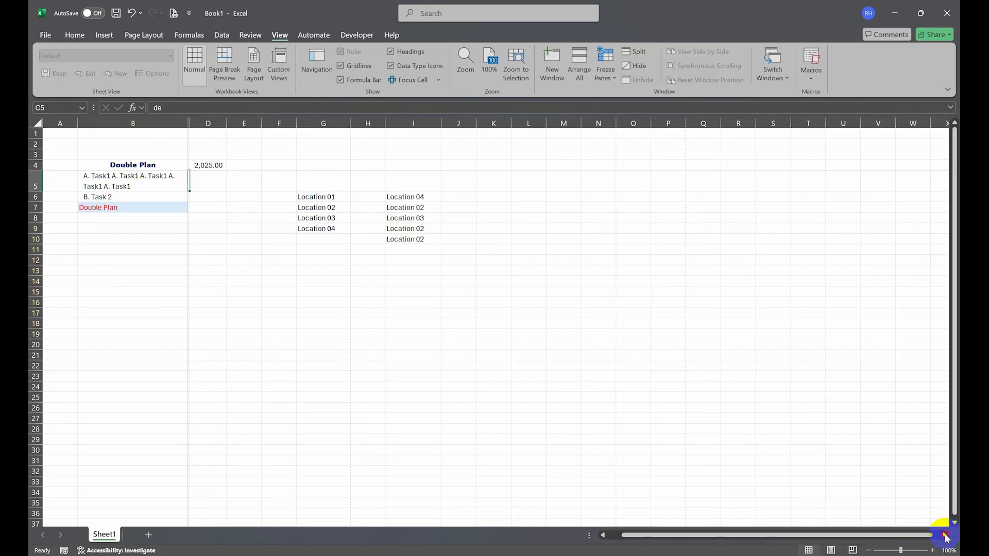
pyautogui.click(945, 536)
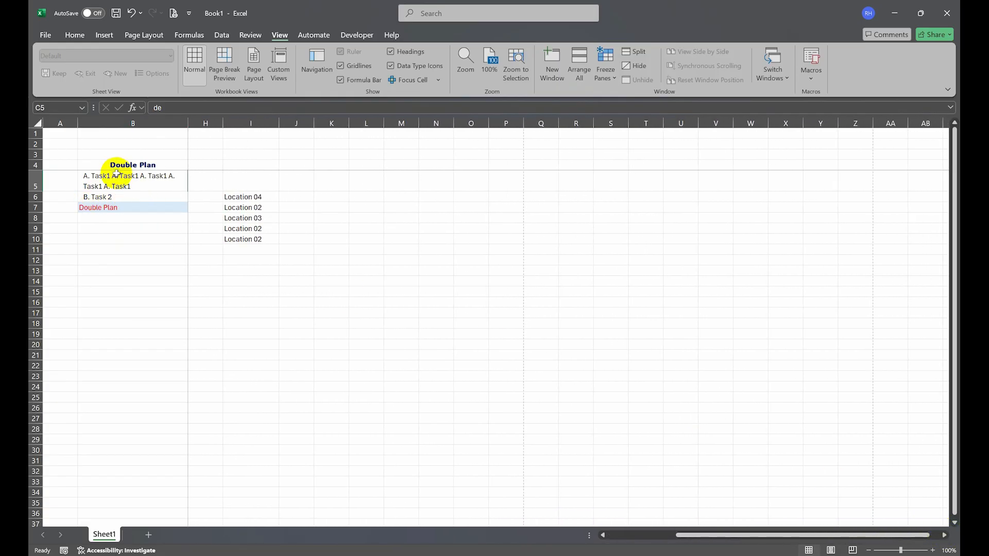
pyautogui.moveTo(690, 533); pyautogui.dragTo(525, 530)
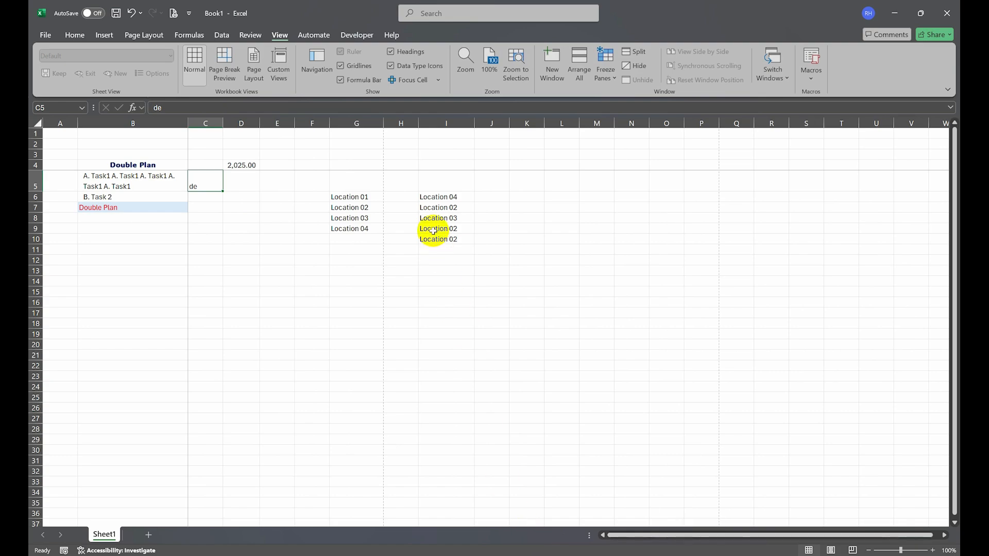
# Remove the frozen panes set at C5 and select cell D7.
pyautogui.click(608, 78)
pyautogui.click(657, 107)
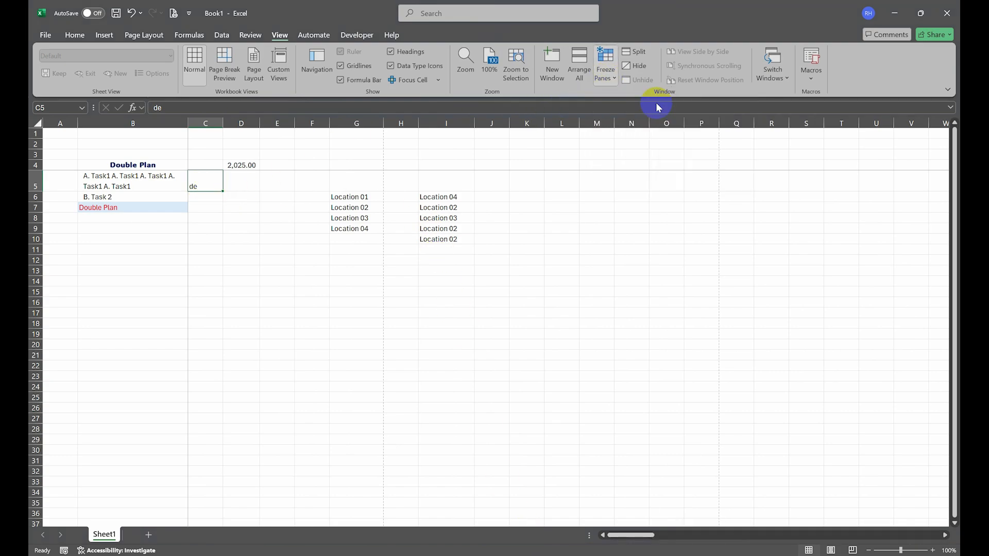
pyautogui.click(253, 208)
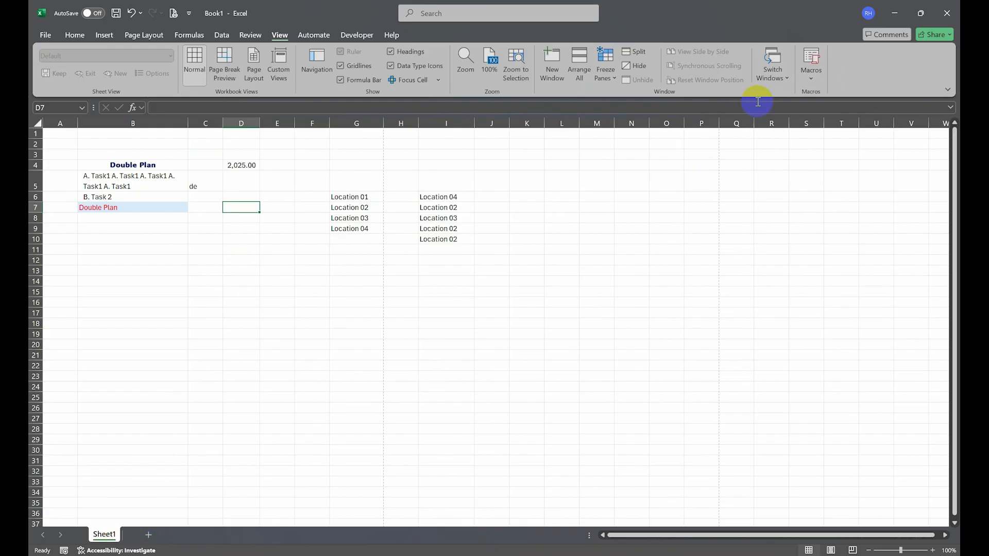
# View the list of open workbook windows, close it without switching, and select cell F12.
pyautogui.click(769, 82)
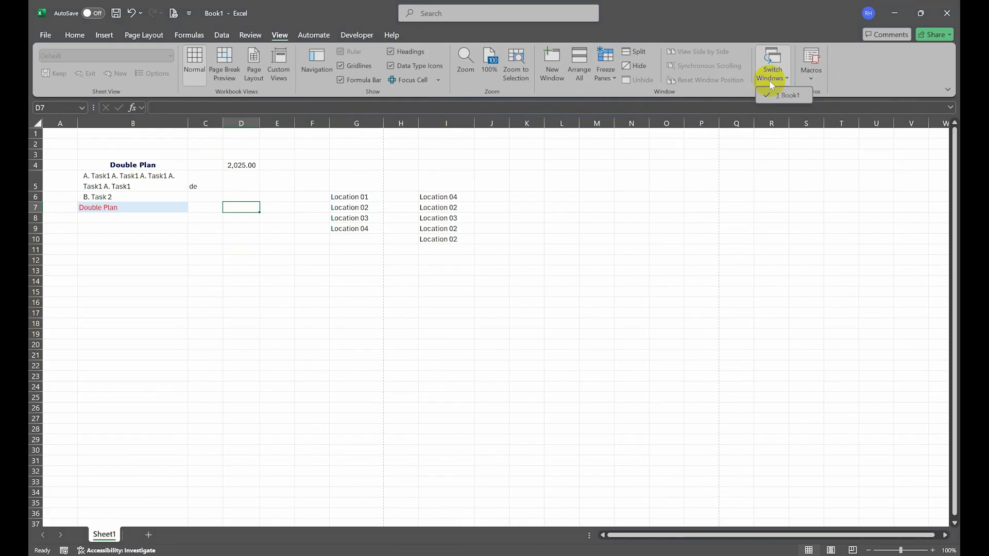
pyautogui.click(786, 161)
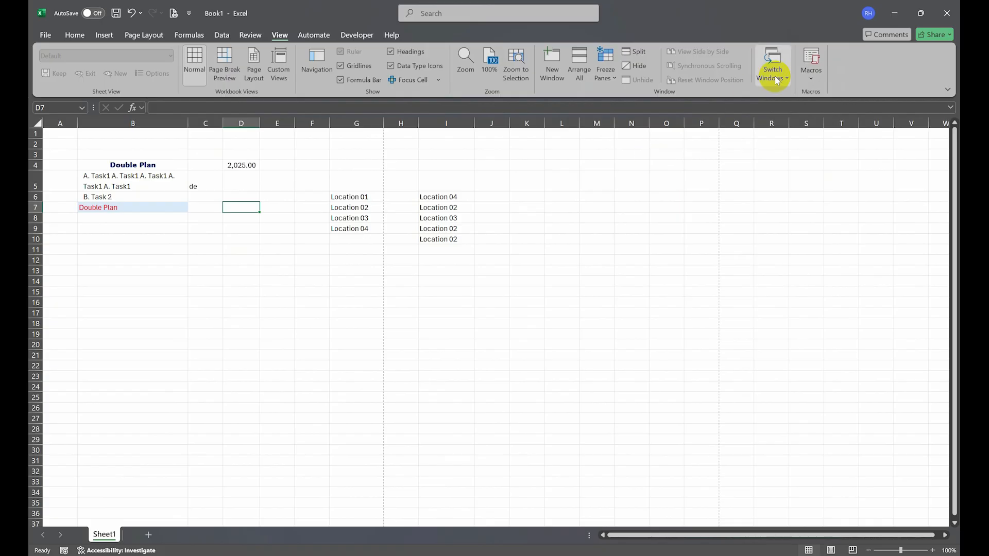
pyautogui.click(309, 259)
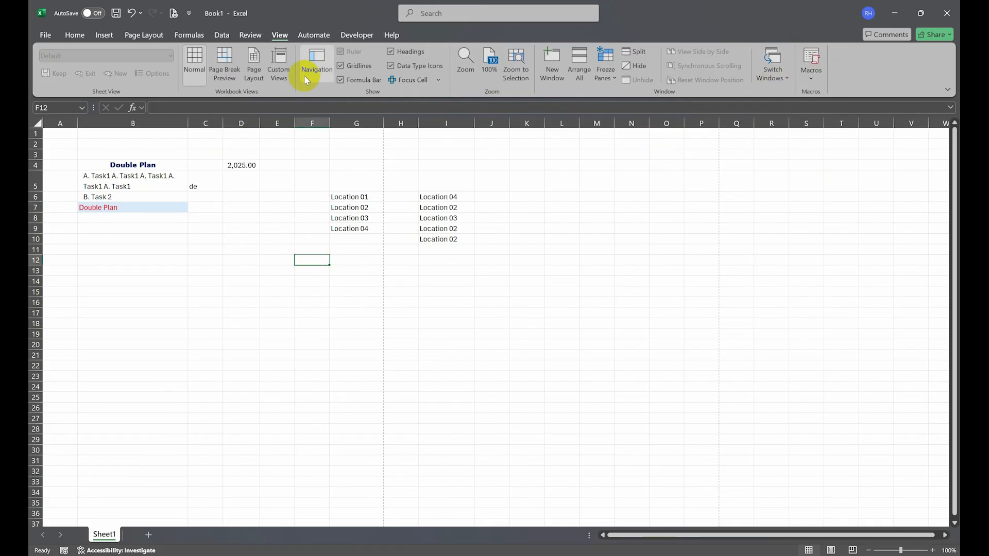
# Look through the Automate, Developer and Help commands.
pyautogui.click(309, 39)
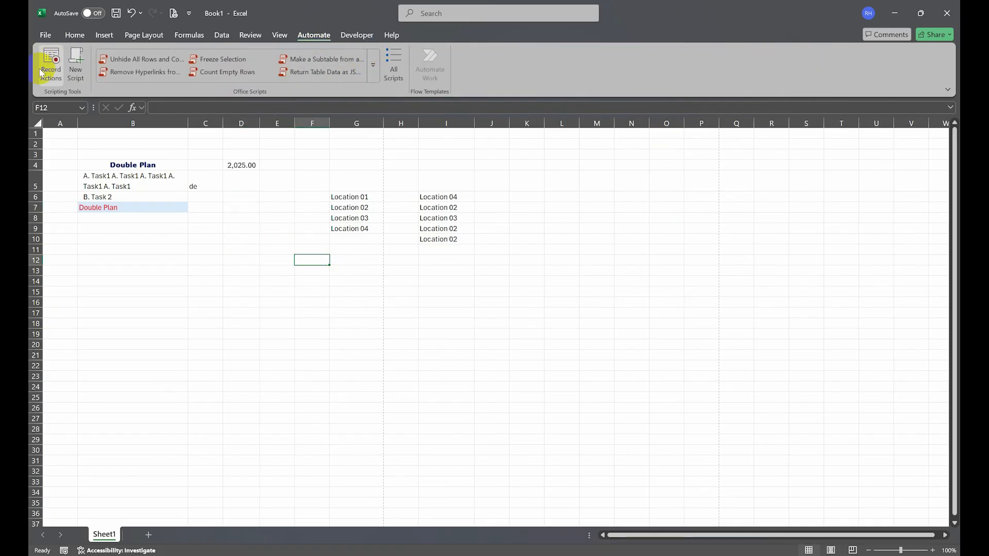
pyautogui.click(358, 35)
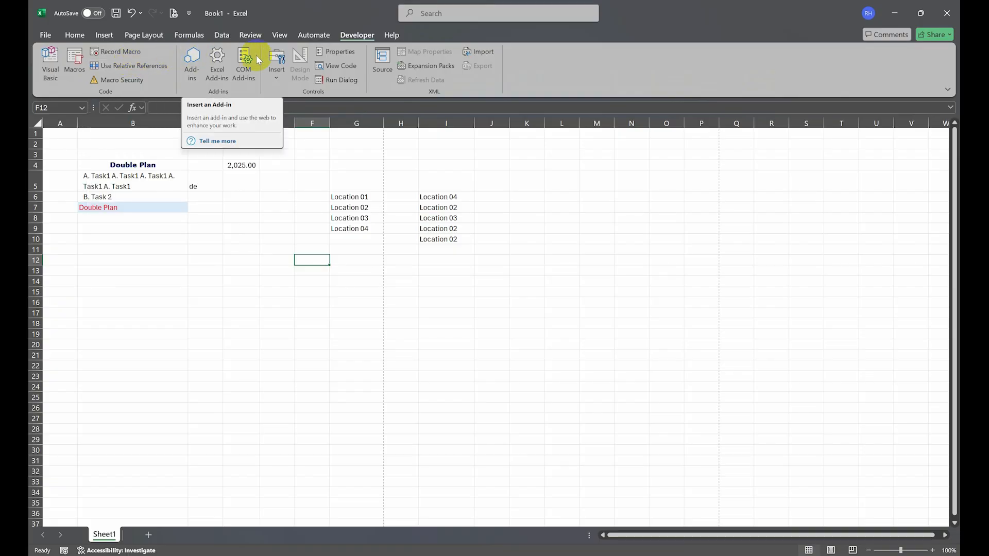
pyautogui.click(394, 36)
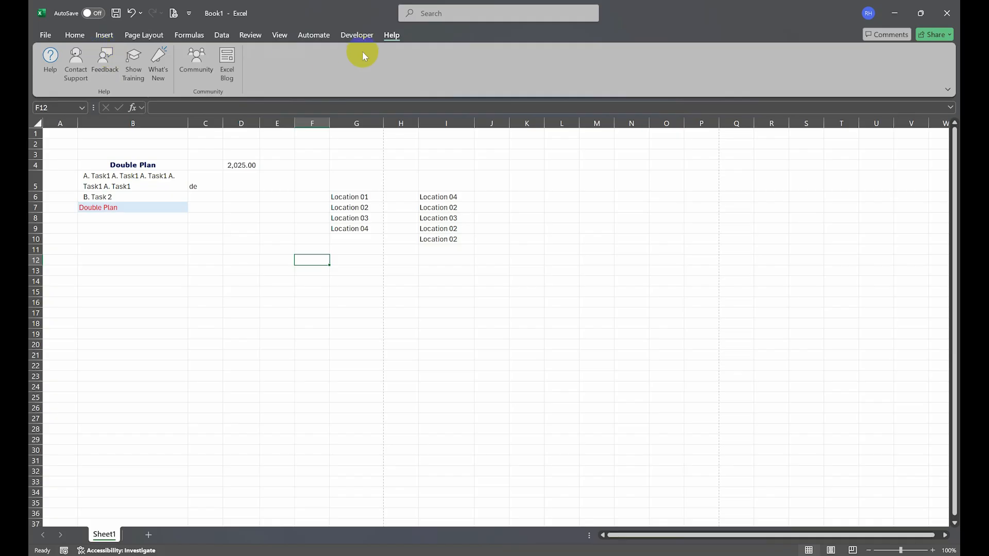
# Add the Open and New commands to the Quick Access Toolbar.
pyautogui.click(75, 35)
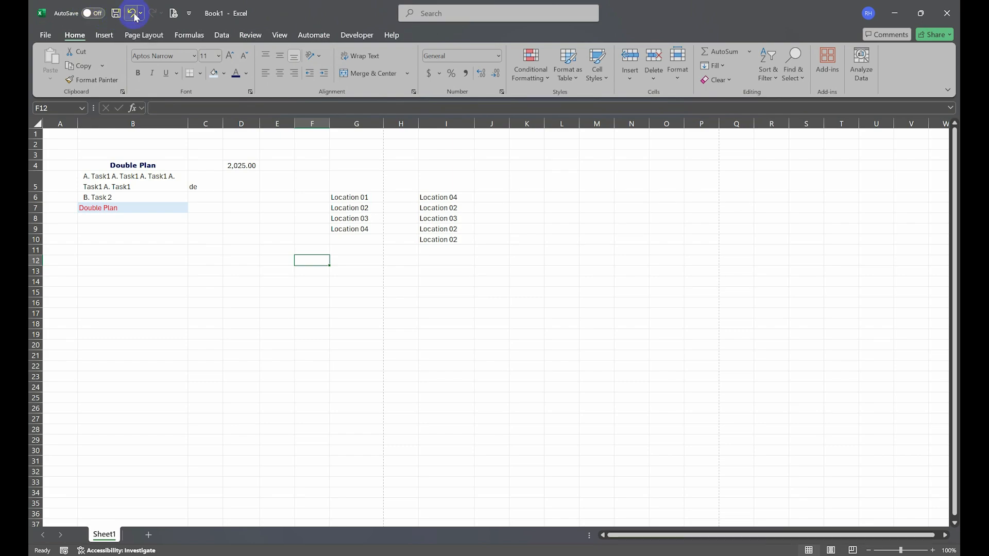
pyautogui.click(189, 13)
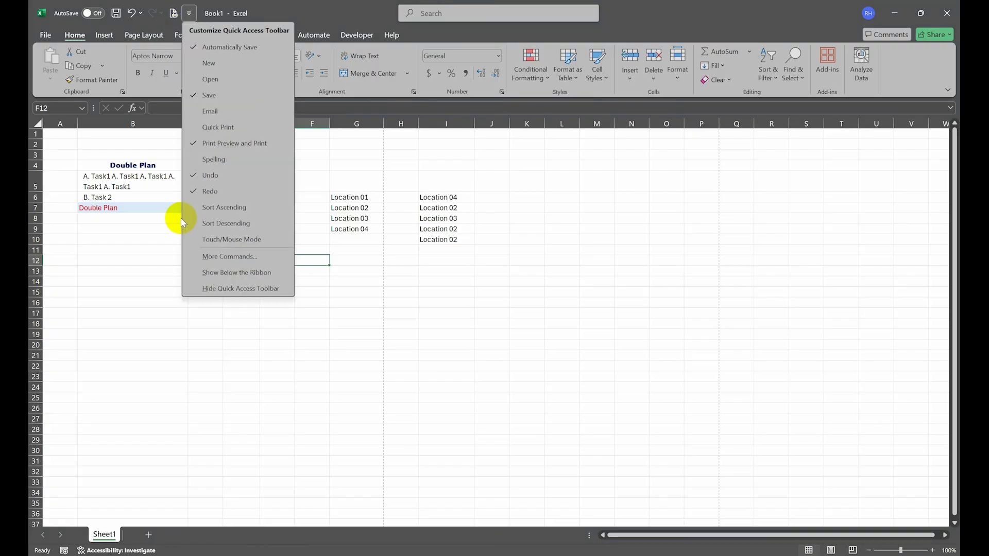
pyautogui.click(188, 13)
pyautogui.click(190, 15)
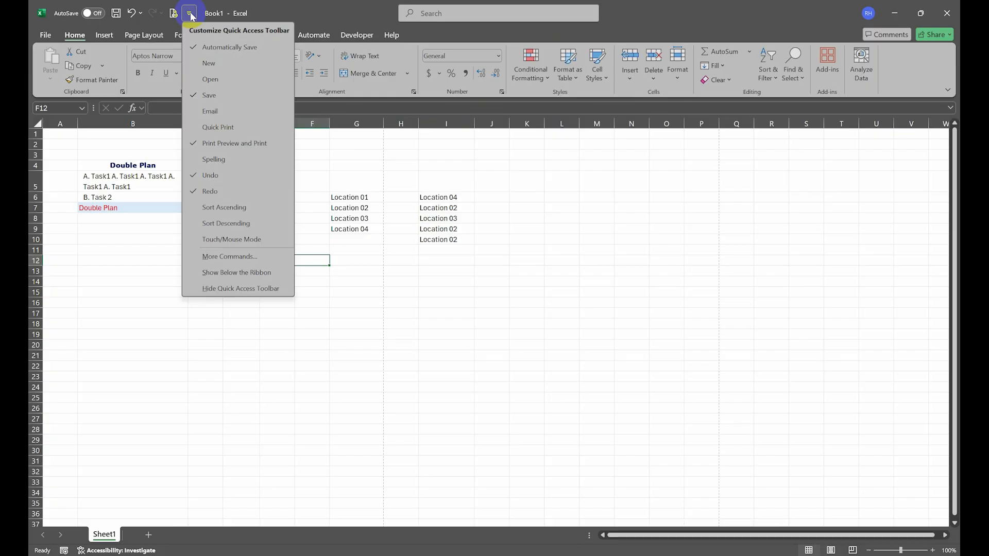
pyautogui.click(215, 81)
pyautogui.click(204, 14)
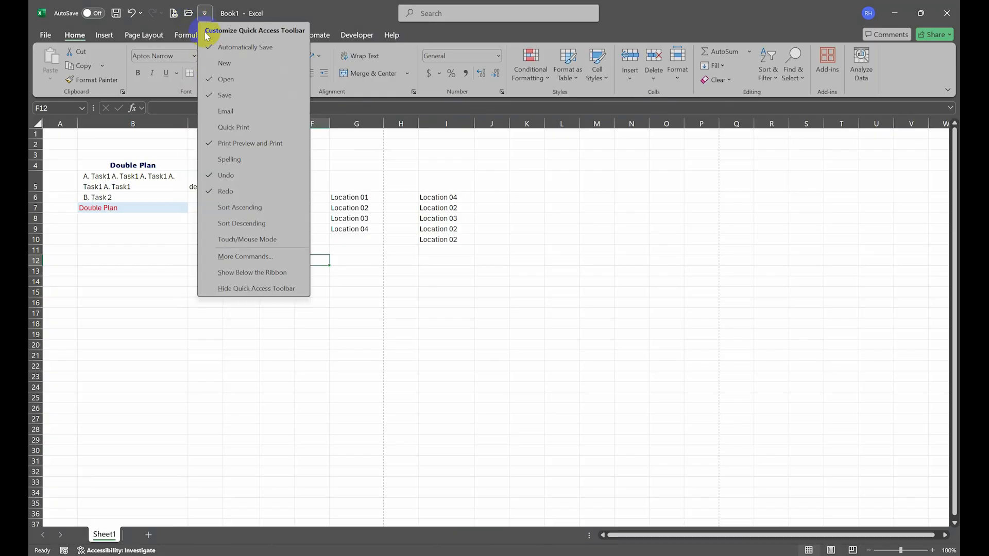
pyautogui.click(218, 64)
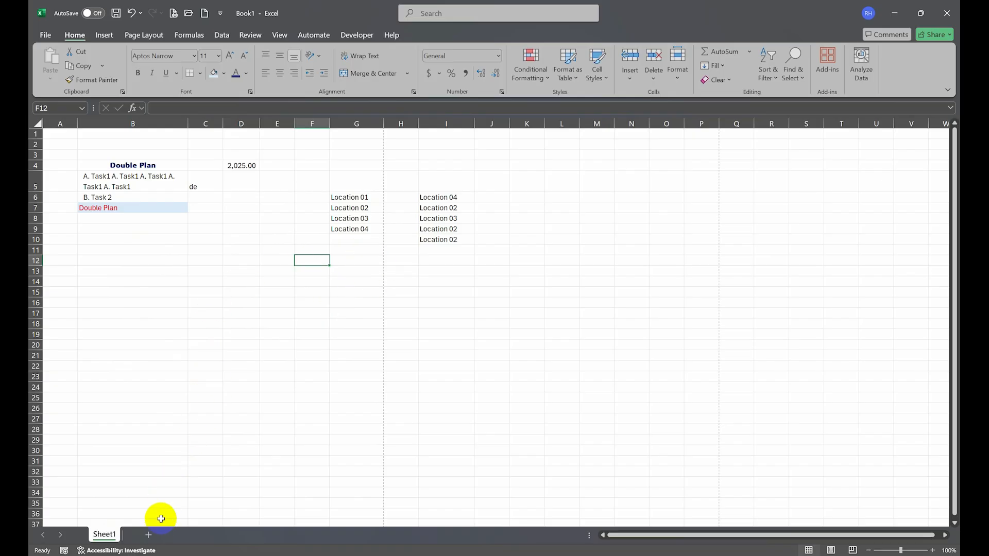
# Add a new worksheet and copy Sheet1's range A1:O31 into it starting at cell A1.
pyautogui.click(148, 536)
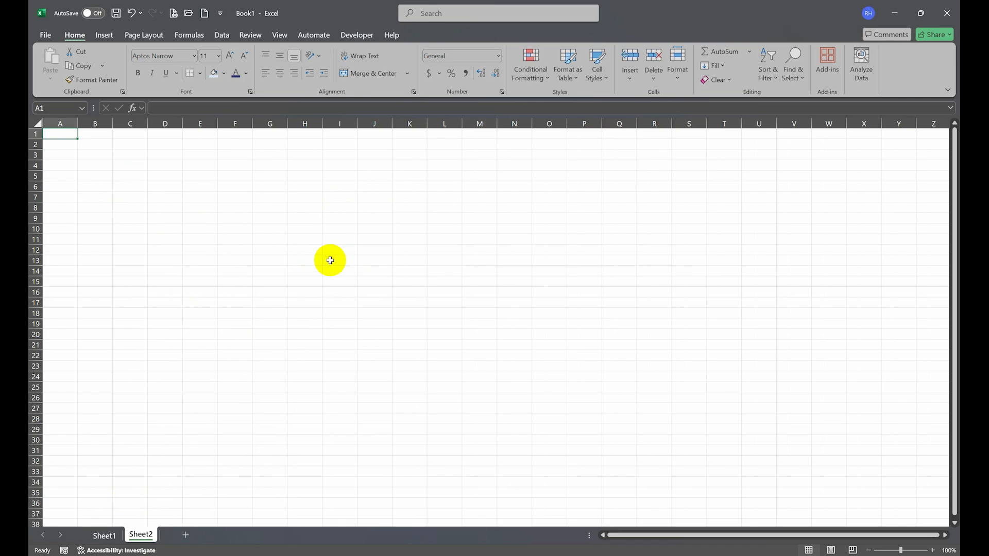
pyautogui.click(111, 537)
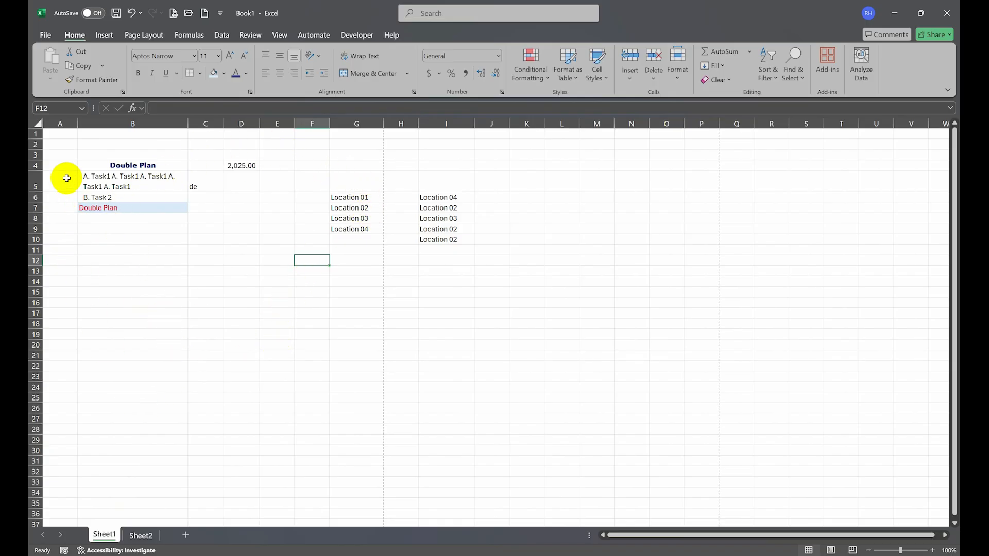
pyautogui.click(49, 134)
pyautogui.moveTo(50, 135)
pyautogui.mouseDown()
pyautogui.moveTo(644, 415)
pyautogui.moveTo(677, 456)
pyautogui.mouseUp()
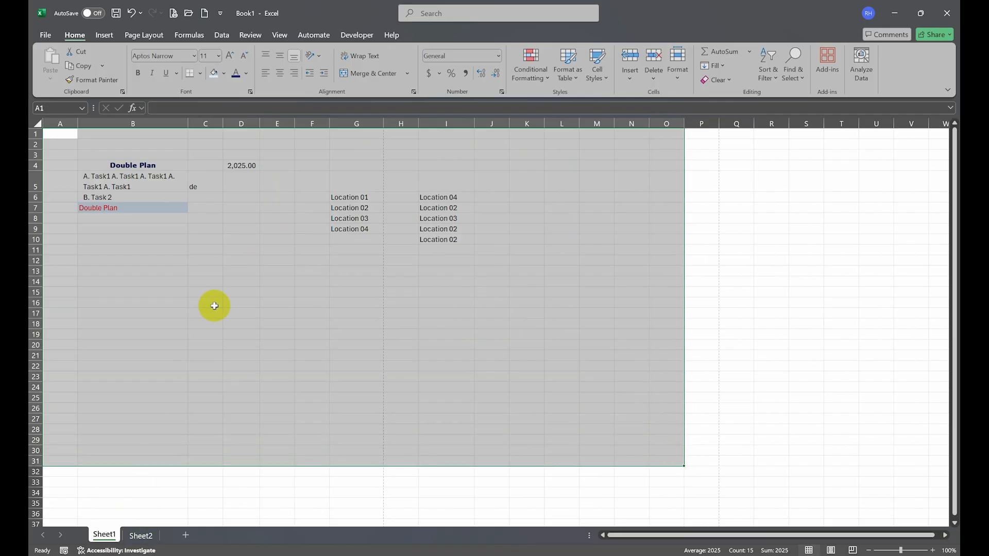
pyautogui.hotkey('ctrl', 'c')
pyautogui.click(140, 534)
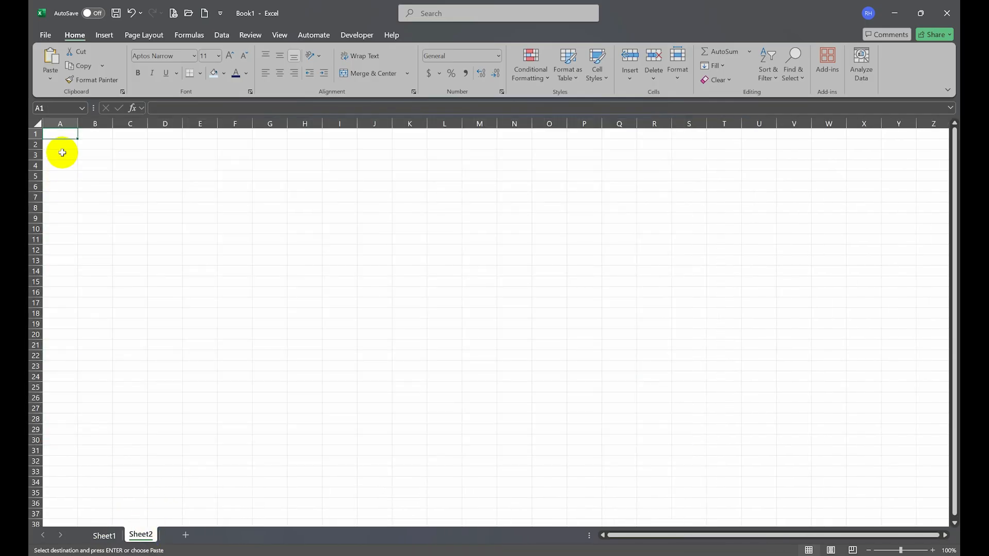
pyautogui.hotkey('ctrl', 'v')
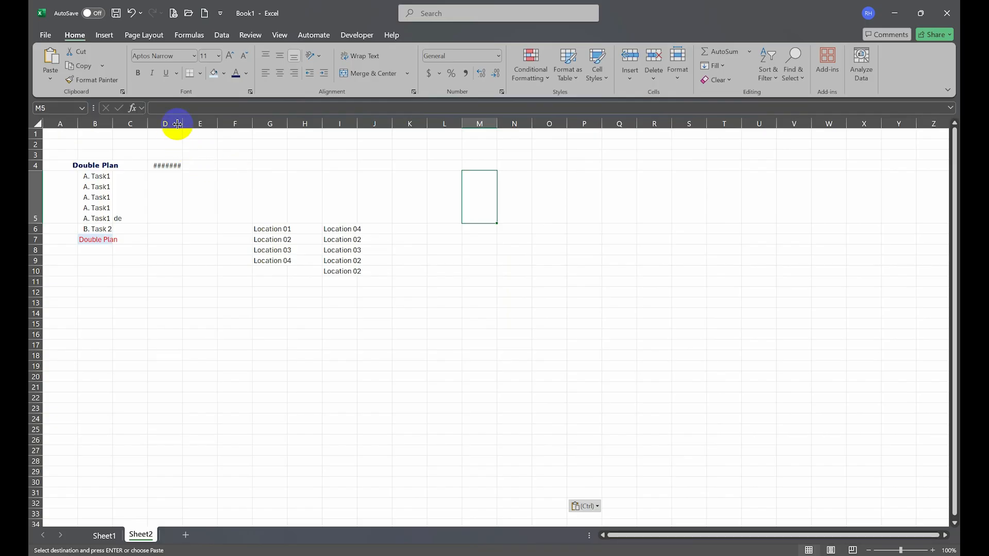
# AutoFit columns D and B on Sheet2, and widen column B so the task text wraps onto fewer lines.
pyautogui.doubleClick(182, 123)
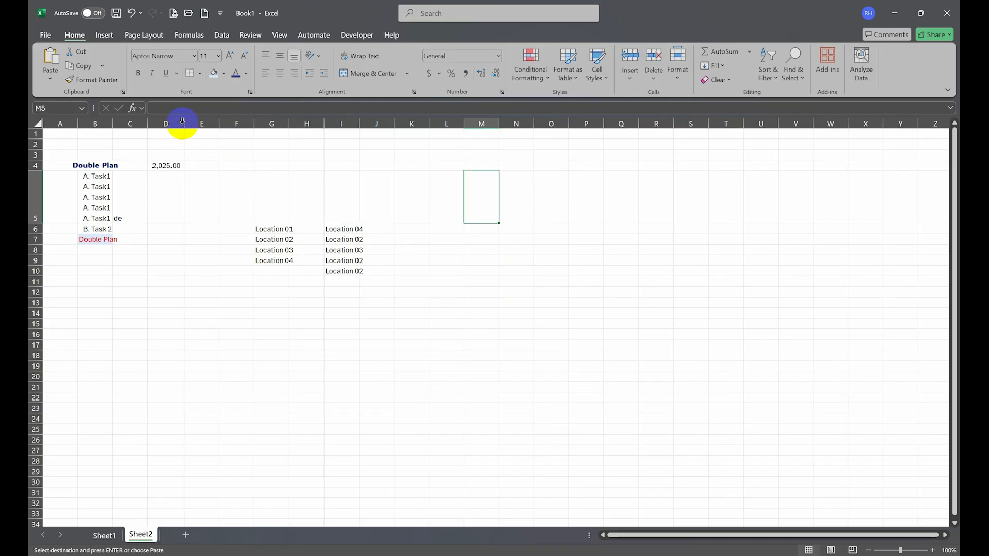
pyautogui.doubleClick(112, 120)
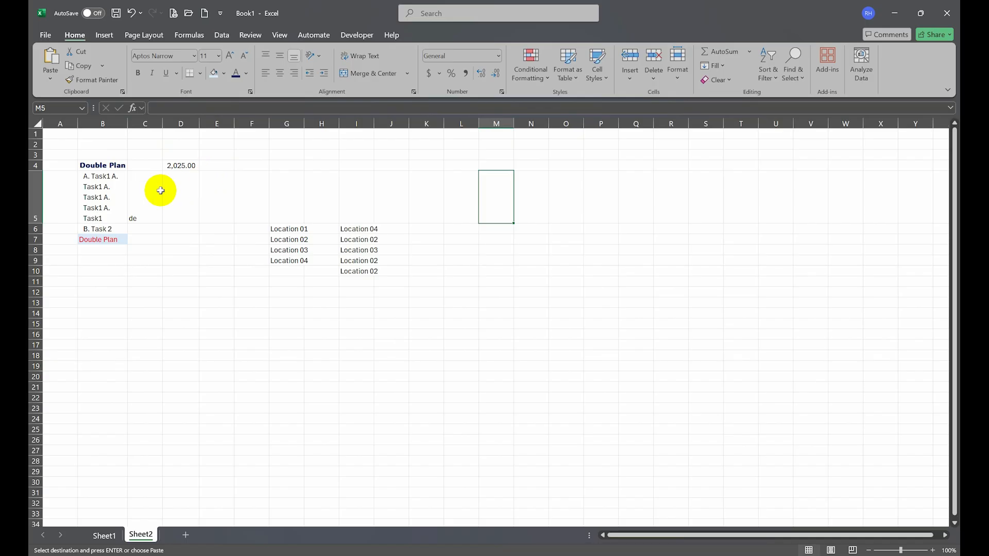
pyautogui.click(120, 122)
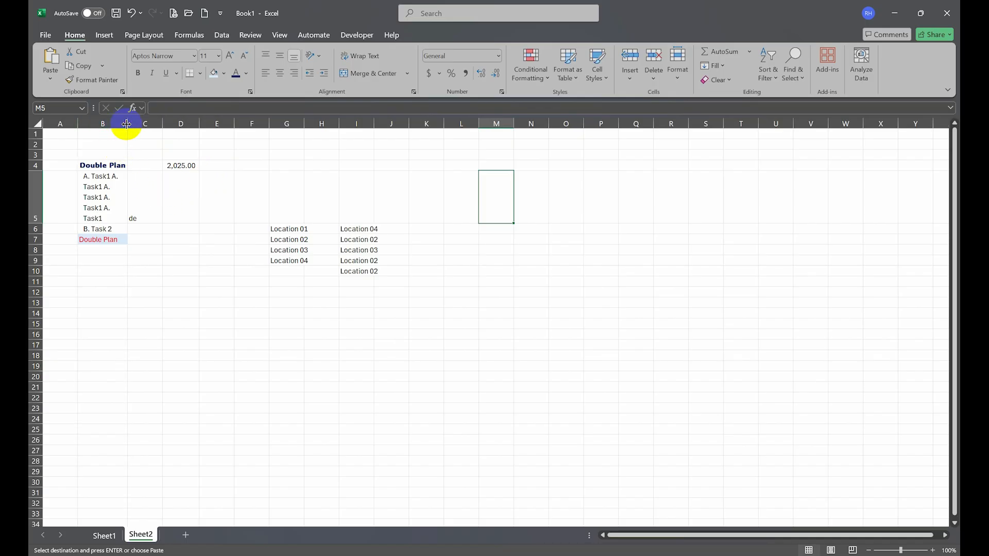
pyautogui.moveTo(126, 124); pyautogui.dragTo(203, 126)
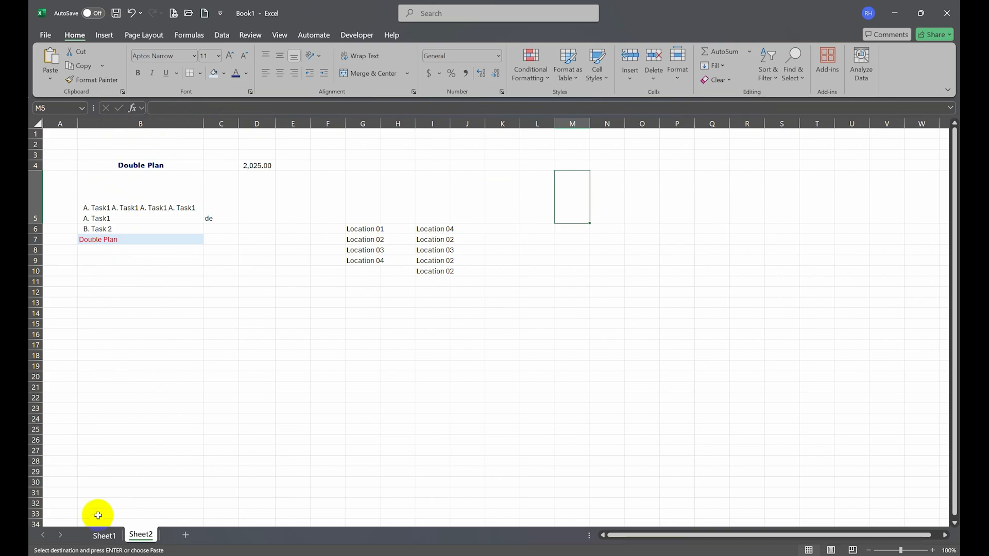
# Move Sheet1 to the end of the workbook and return it to its place before Sheet2.
pyautogui.click(101, 533)
pyautogui.click(315, 428)
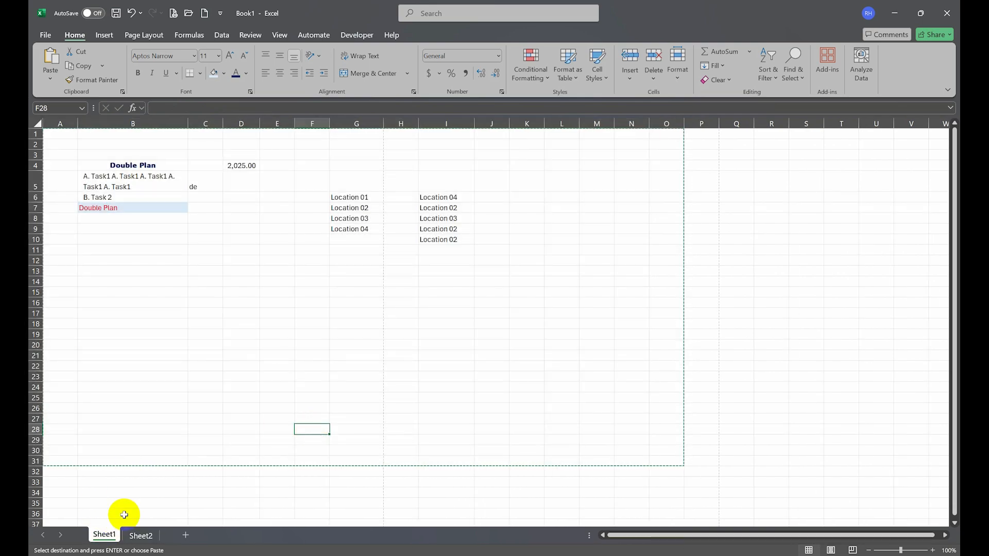
pyautogui.rightClick(108, 537)
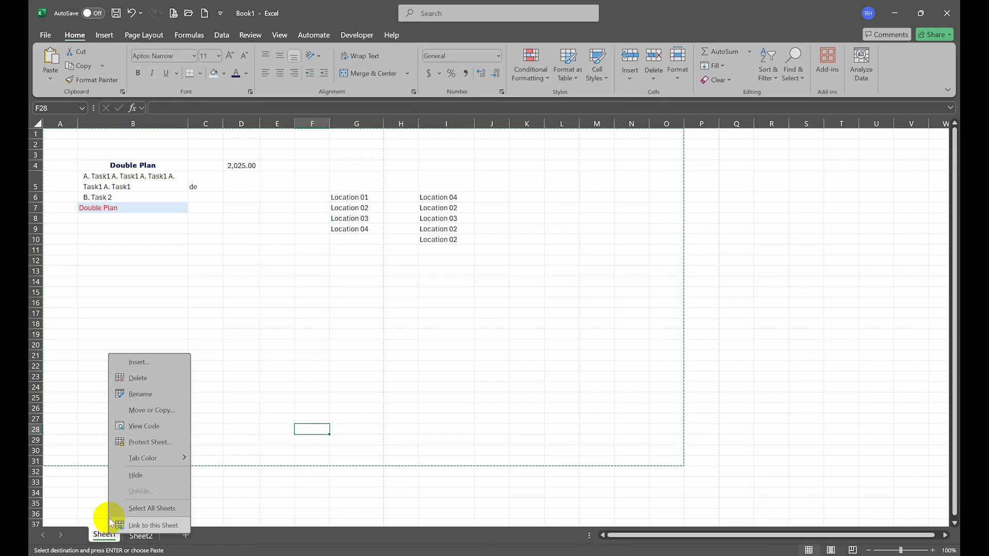
pyautogui.click(147, 410)
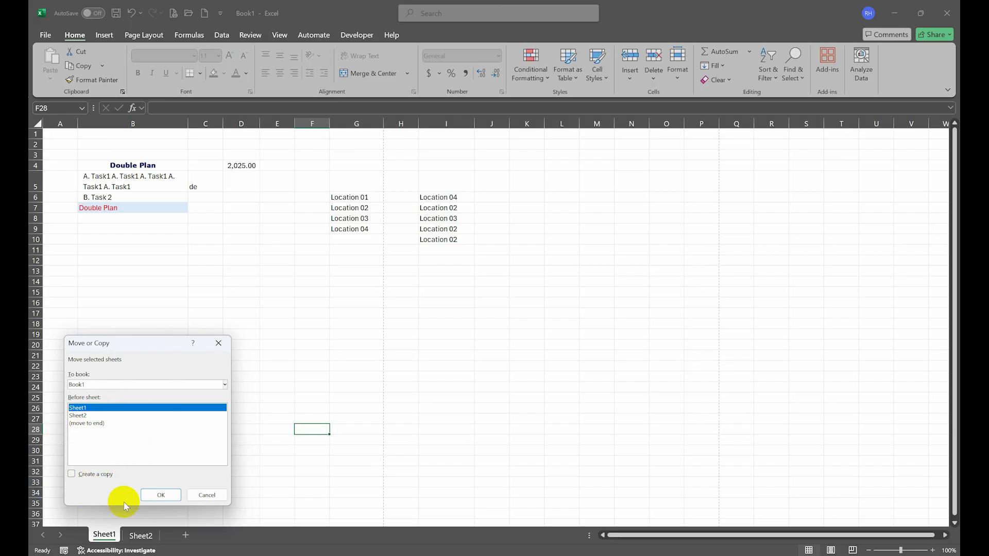
pyautogui.click(105, 423)
pyautogui.click(153, 495)
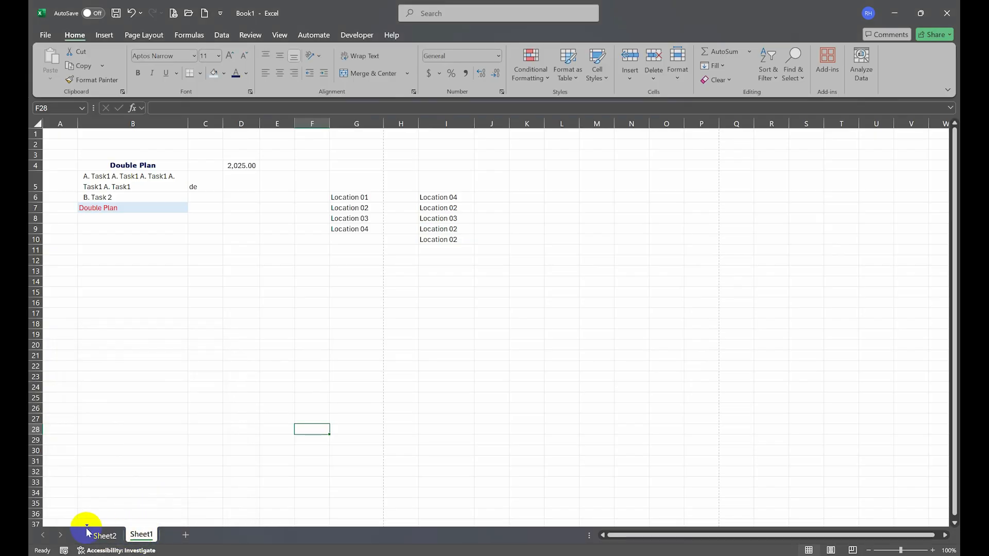
pyautogui.moveTo(86, 532); pyautogui.dragTo(157, 528)
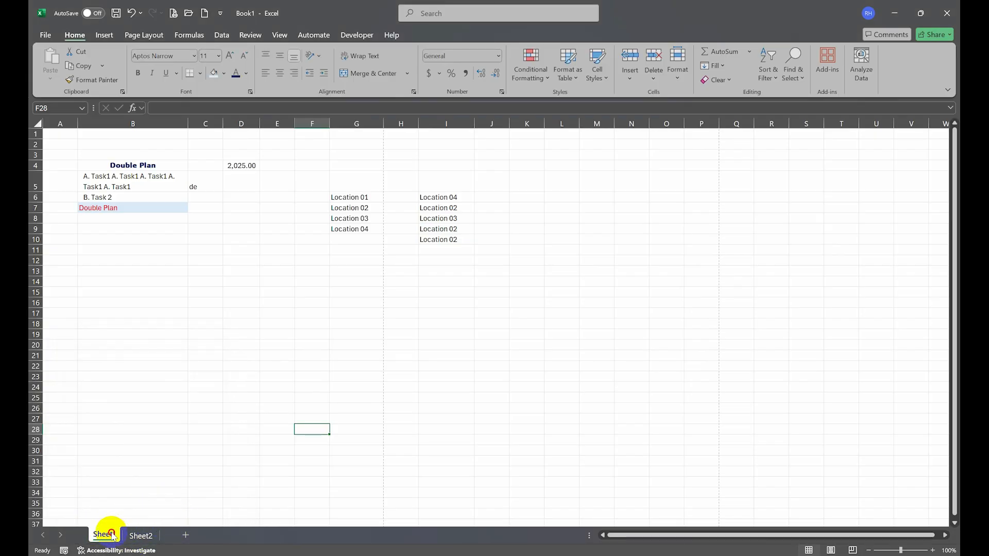
pyautogui.moveTo(103, 536)
pyautogui.mouseDown()
pyautogui.moveTo(175, 530)
pyautogui.moveTo(100, 535)
pyautogui.mouseUp()
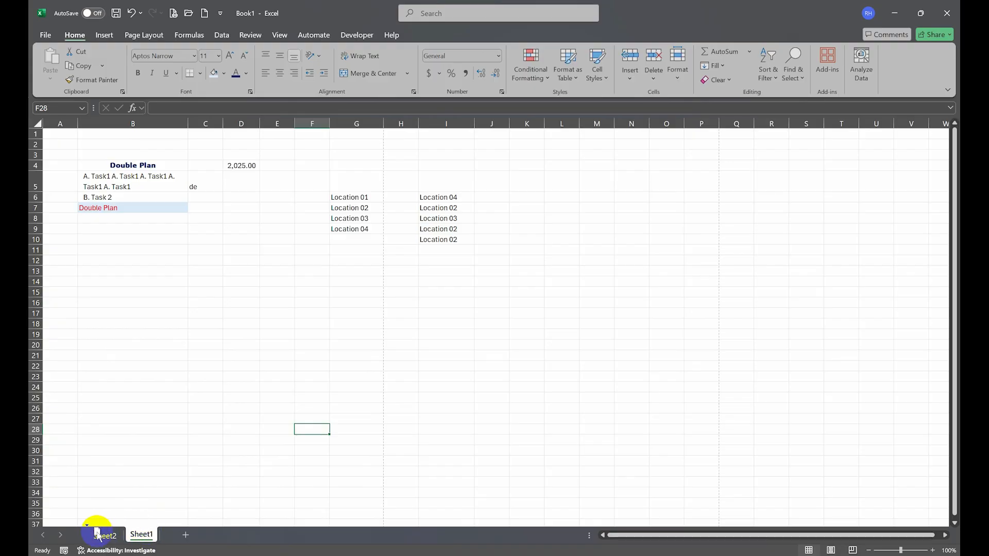
# Create a copy of Sheet1 at the end of the workbook and compare it with the original sheet.
pyautogui.rightClick(101, 535)
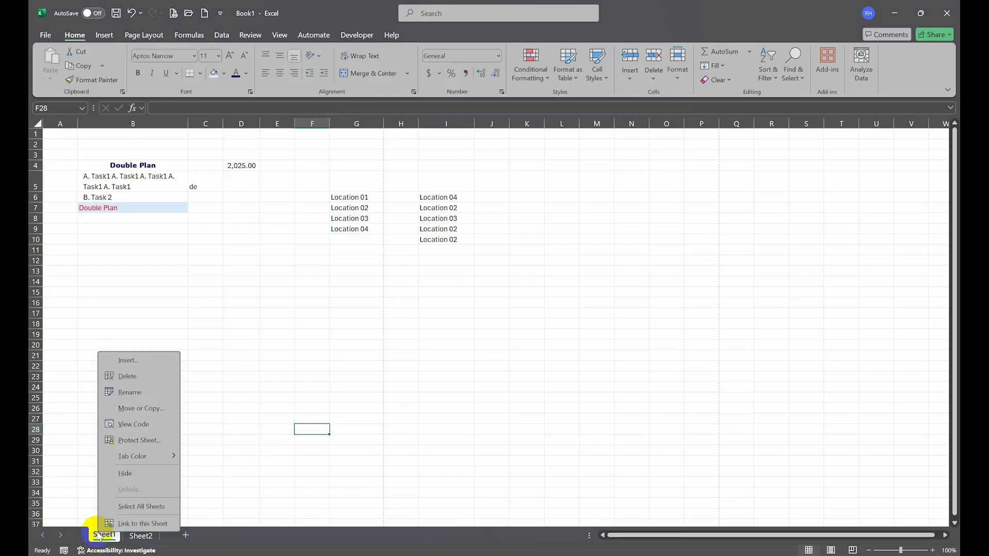
pyautogui.click(139, 407)
pyautogui.click(84, 476)
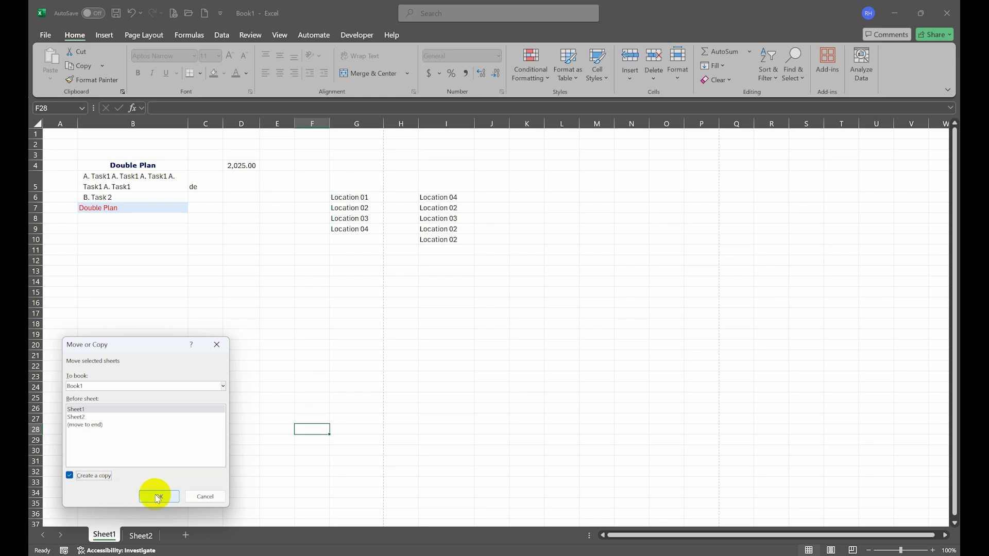
pyautogui.click(85, 424)
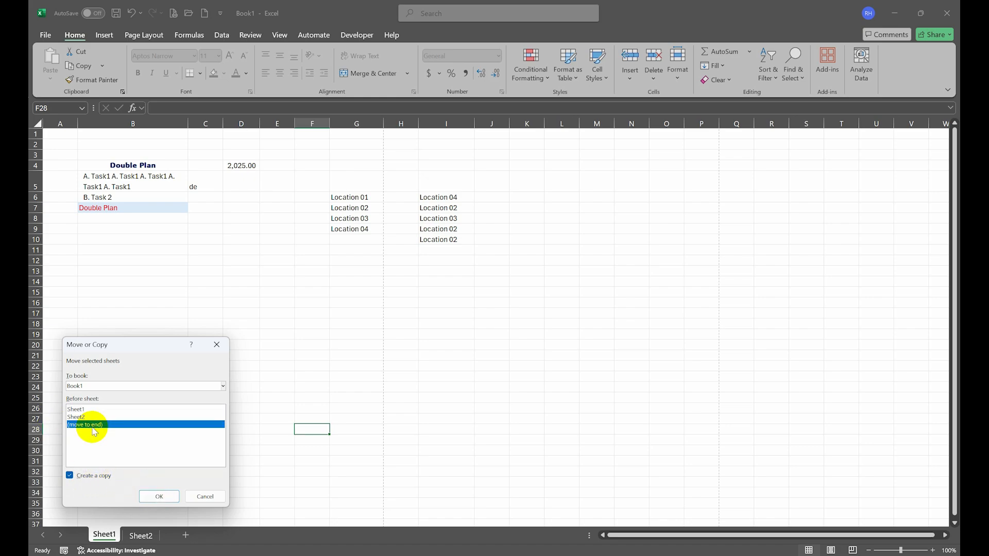
pyautogui.click(148, 497)
pyautogui.click(106, 536)
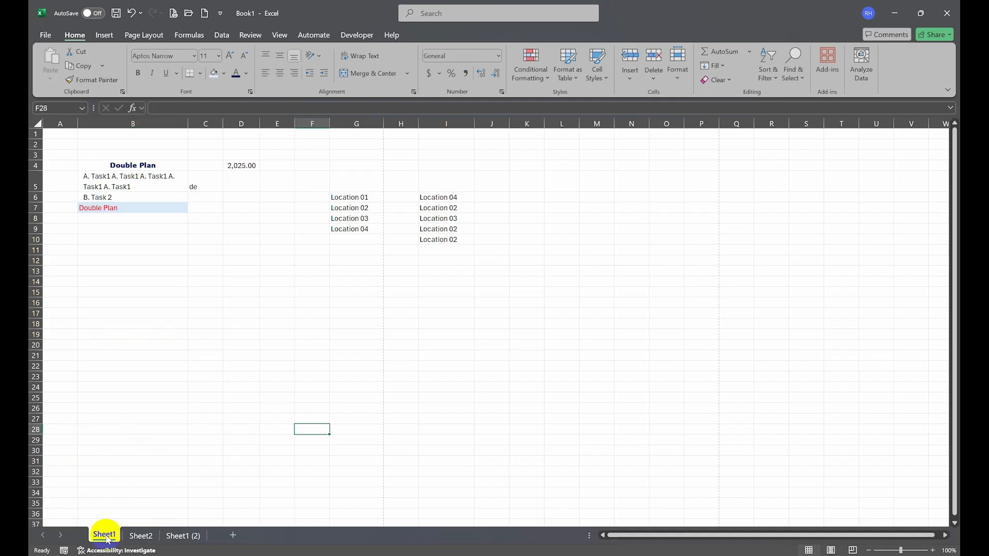
pyautogui.click(181, 535)
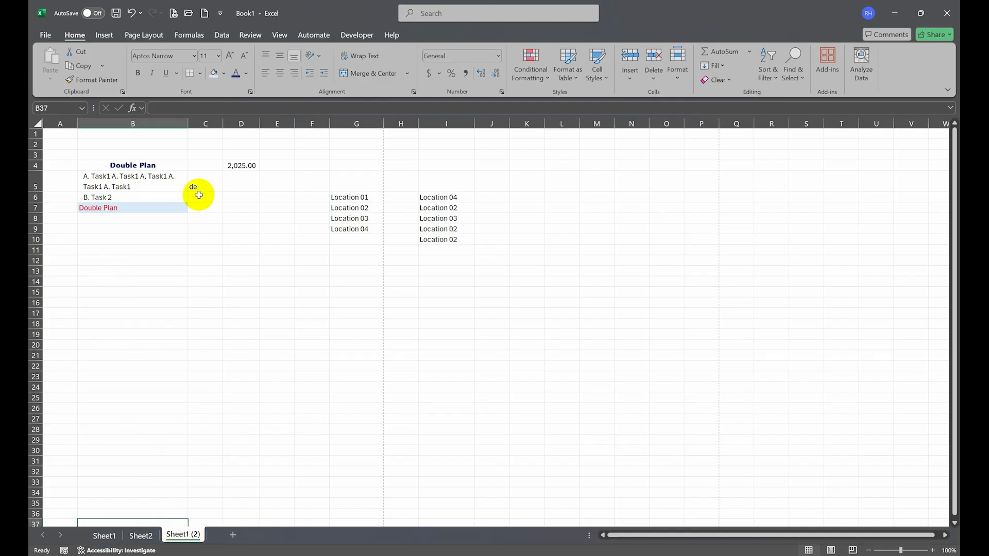
pyautogui.click(107, 534)
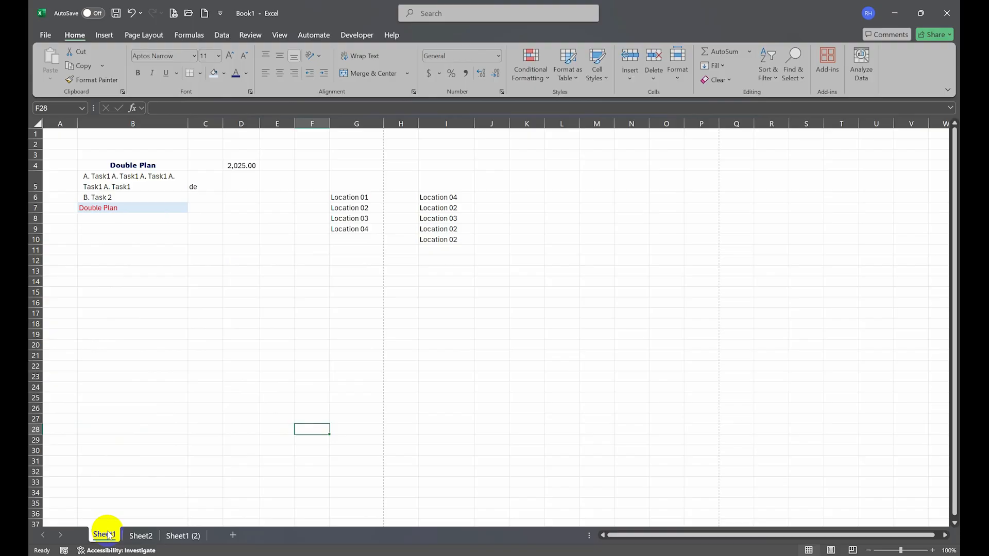
pyautogui.click(173, 536)
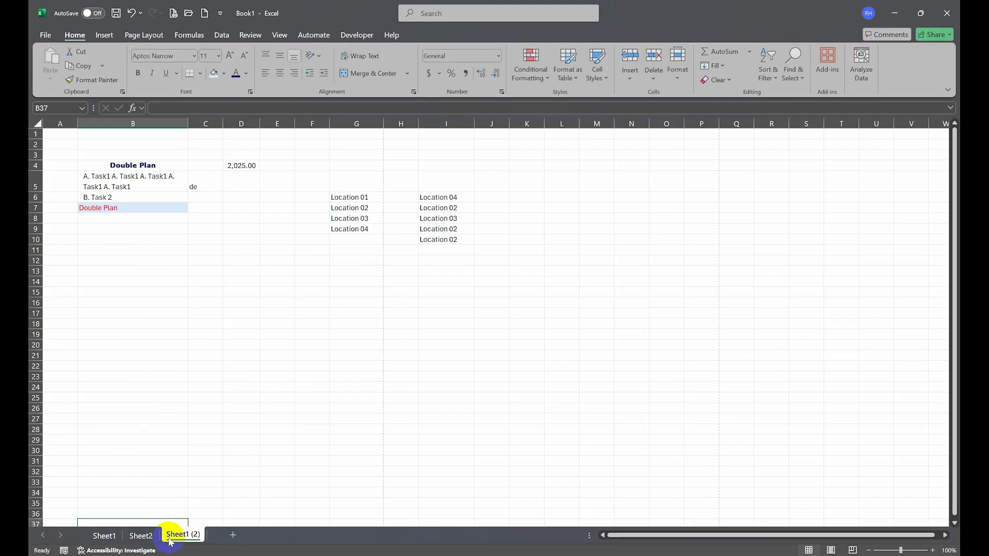
# Delete the copied worksheet Sheet1 (2) from the workbook.
pyautogui.rightClick(174, 536)
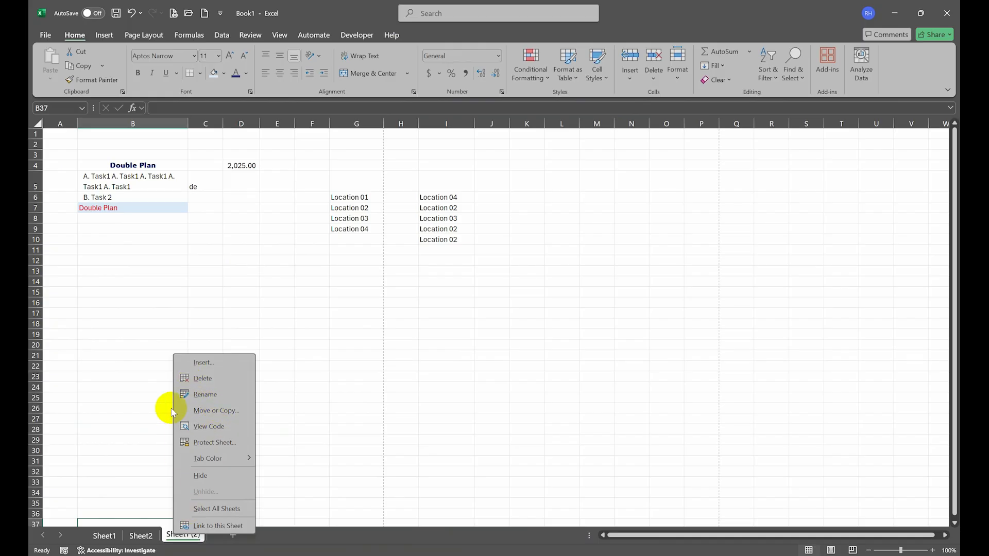
pyautogui.click(202, 382)
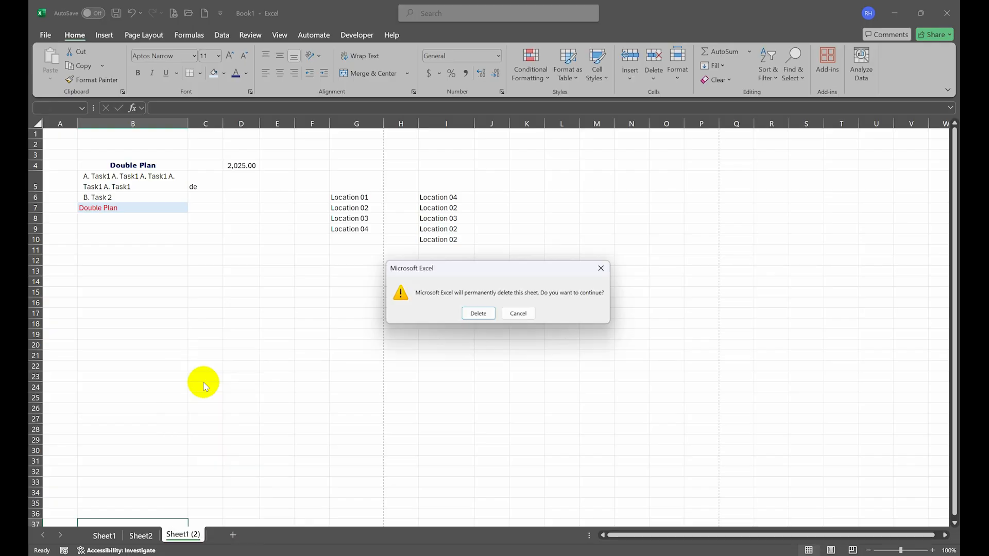
pyautogui.click(474, 314)
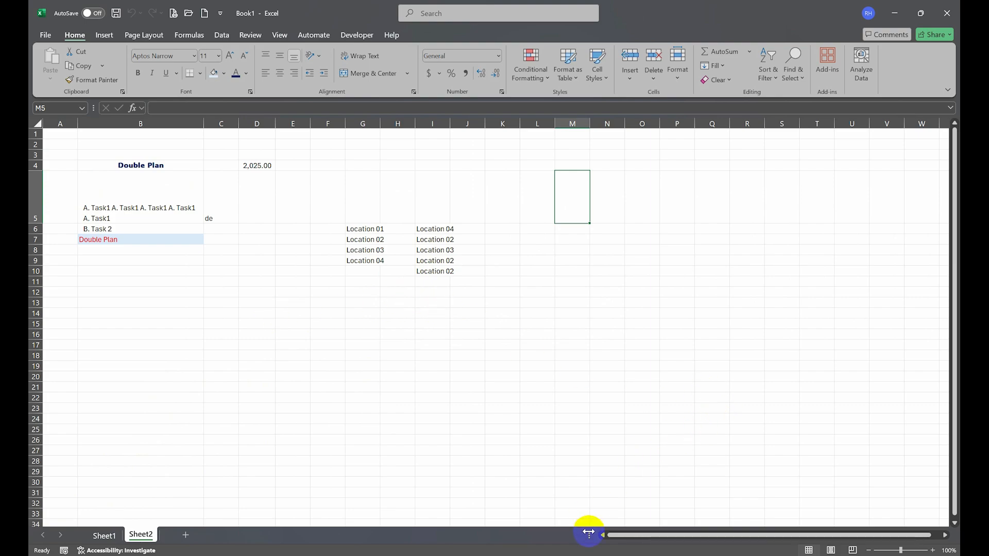
# Try a longer horizontal scroll bar on Sheet2, and shorten it to leave more room for the sheet tabs.
pyautogui.moveTo(588, 532); pyautogui.dragTo(525, 534)
pyautogui.click(556, 535)
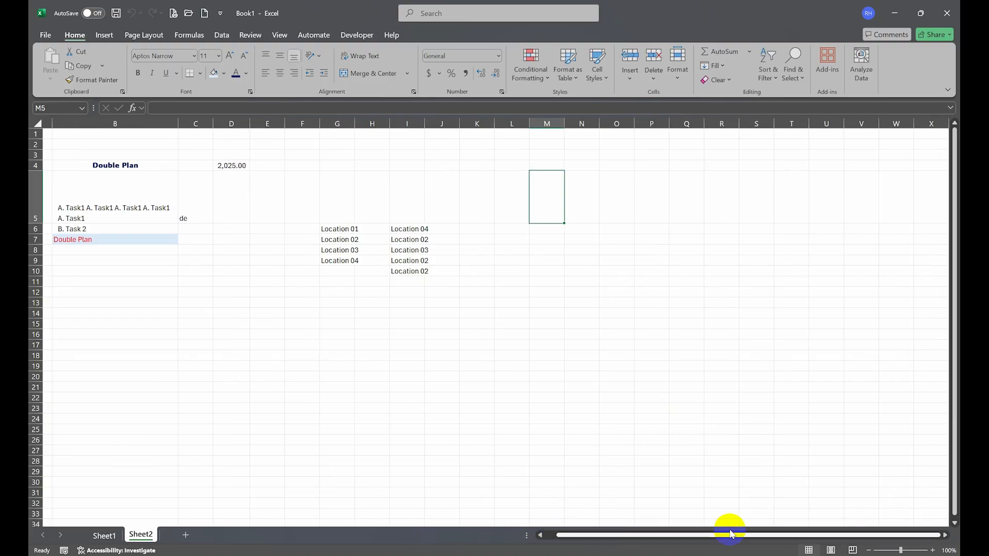
pyautogui.click(944, 536)
pyautogui.click(944, 536)
pyautogui.click(945, 536)
pyautogui.moveTo(893, 536); pyautogui.dragTo(804, 523)
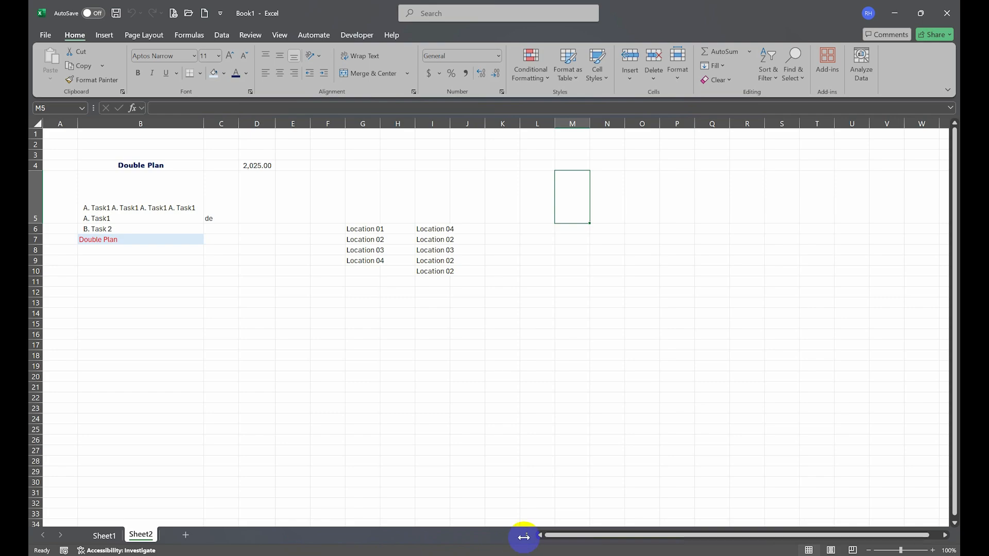
pyautogui.moveTo(524, 537); pyautogui.dragTo(830, 526)
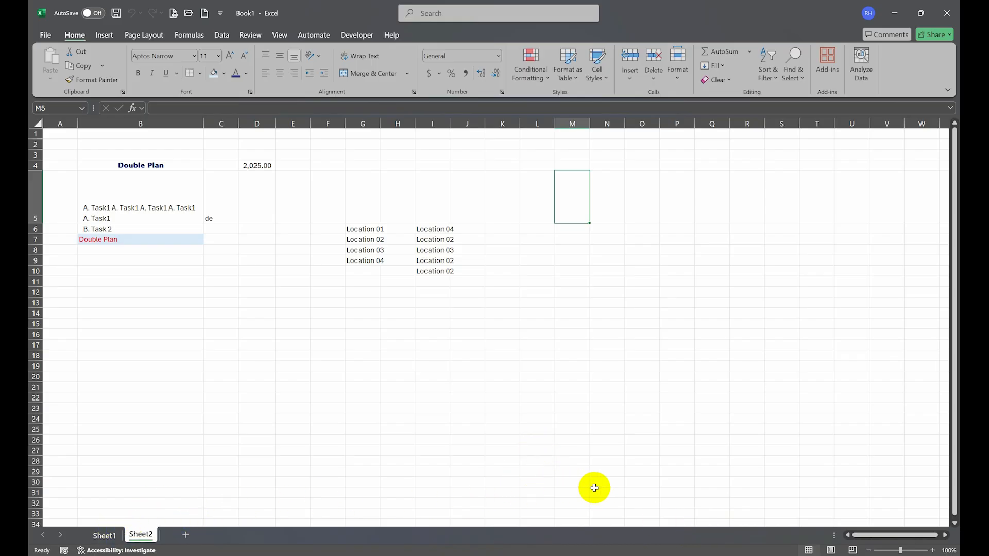
# Select cell P20, preview Sheet2 in Page Layout and Page Break Preview, and return to Normal view.
pyautogui.click(680, 377)
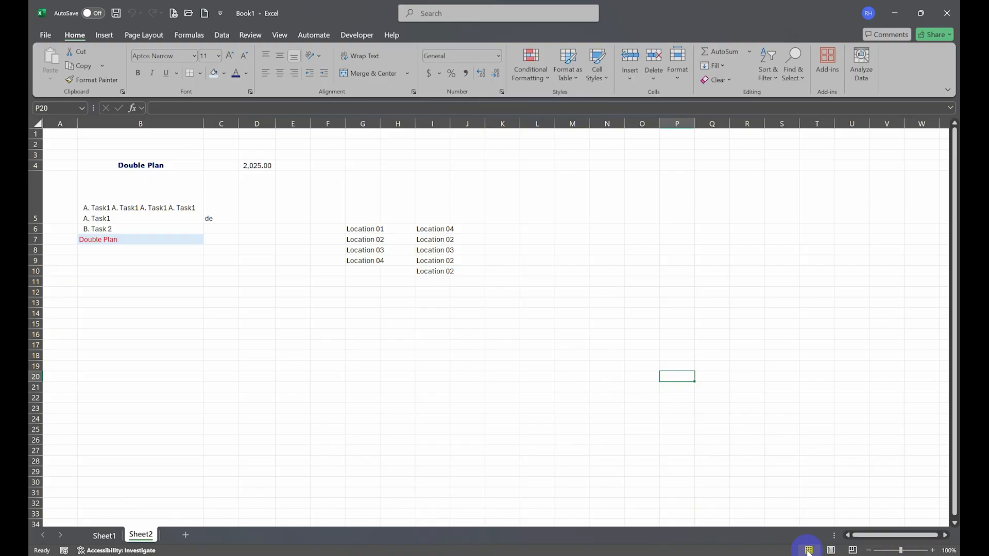
pyautogui.click(278, 35)
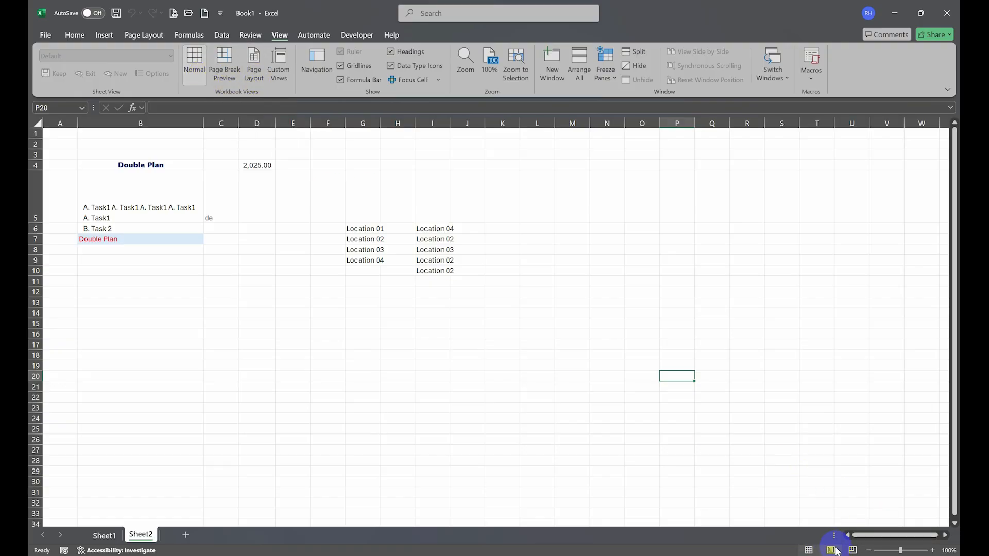
pyautogui.click(834, 549)
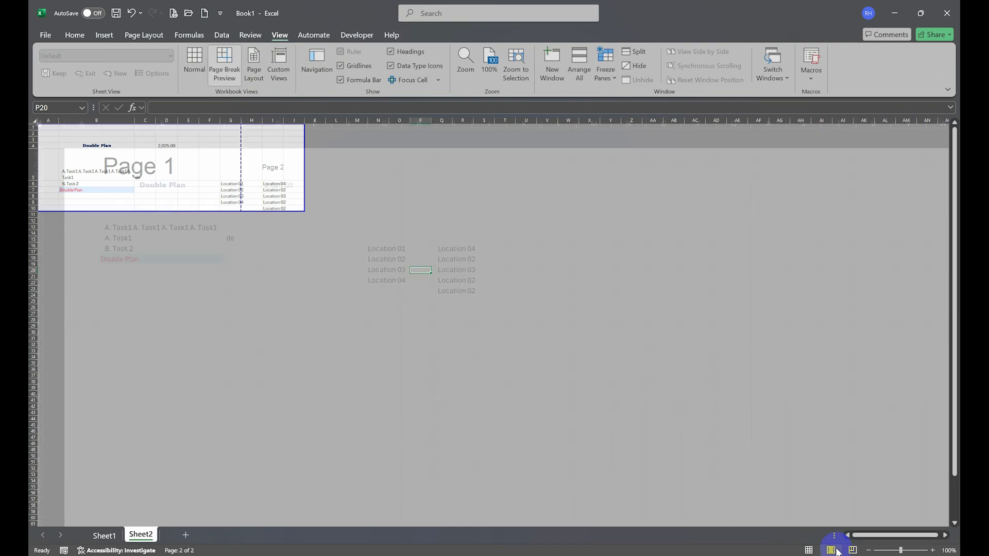
pyautogui.click(808, 550)
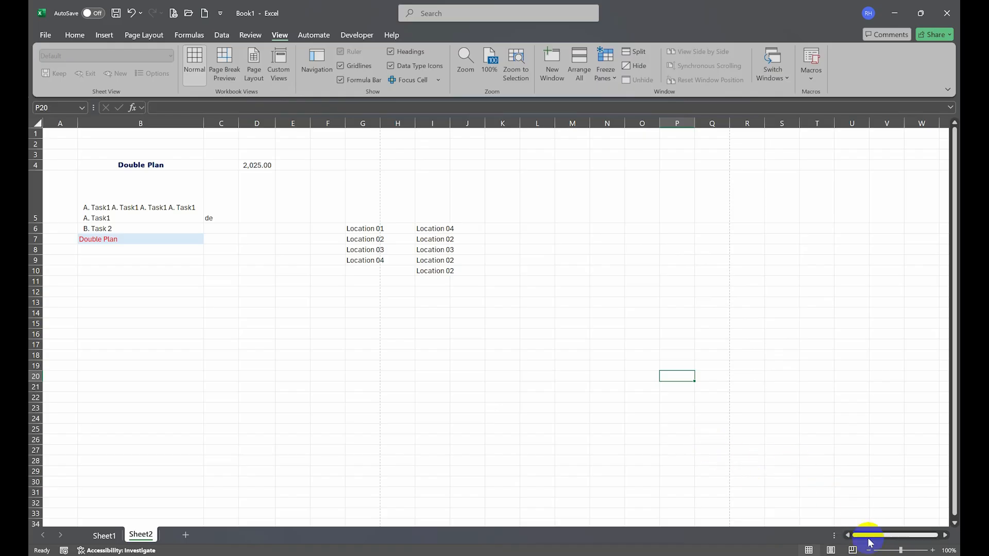
# Select cell J11 and try zooming Sheet2 out and in, ending at 115%.
pyautogui.click(932, 550)
pyautogui.click(868, 550)
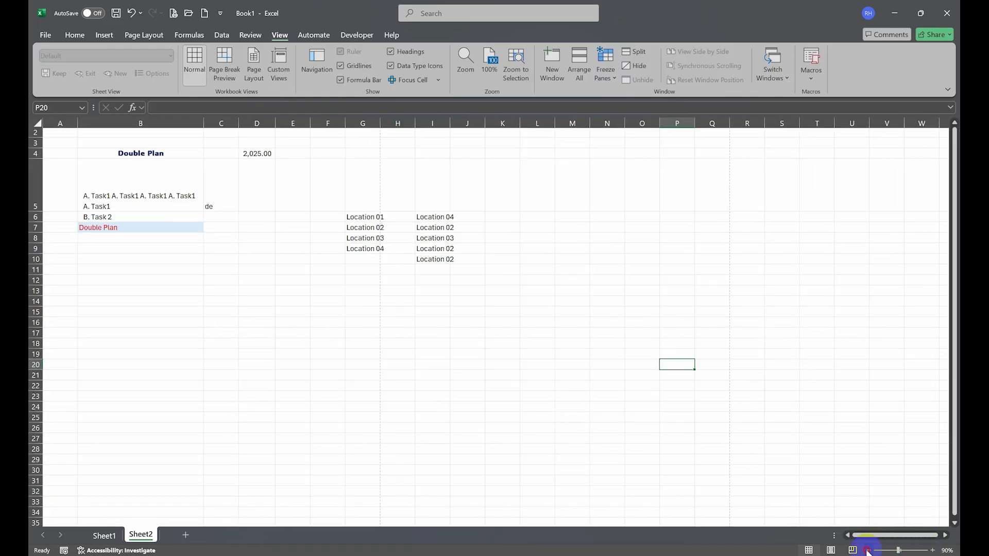
pyautogui.click(868, 550)
pyautogui.click(425, 264)
pyautogui.scroll(7, 428, 260)
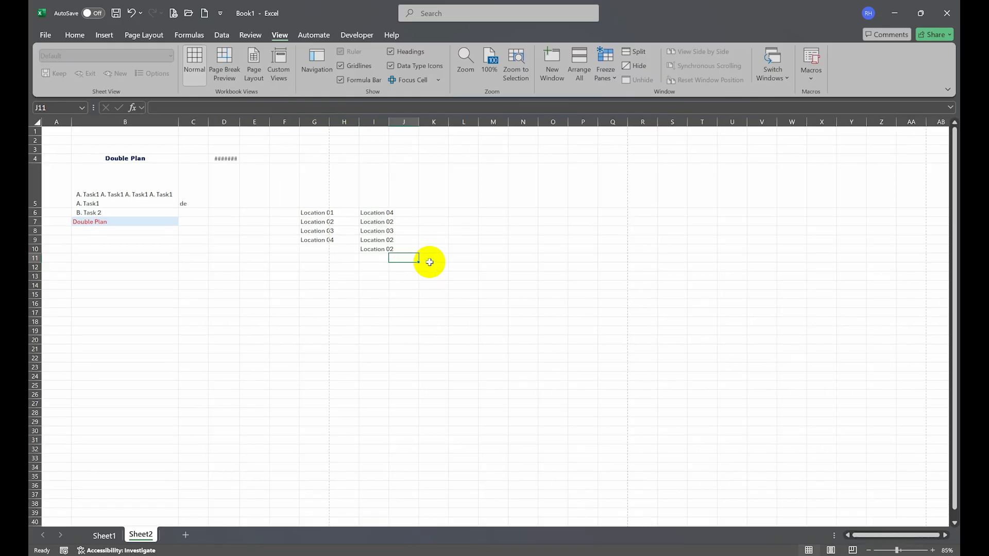
pyautogui.scroll(-7, 428, 260)
pyautogui.scroll(3, 426, 205)
pyautogui.scroll(1, 427, 206)
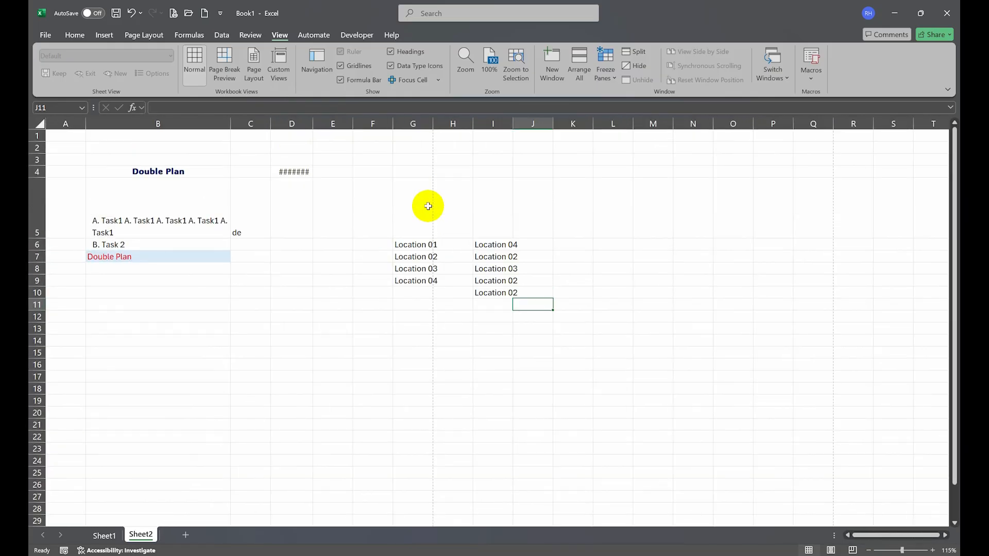